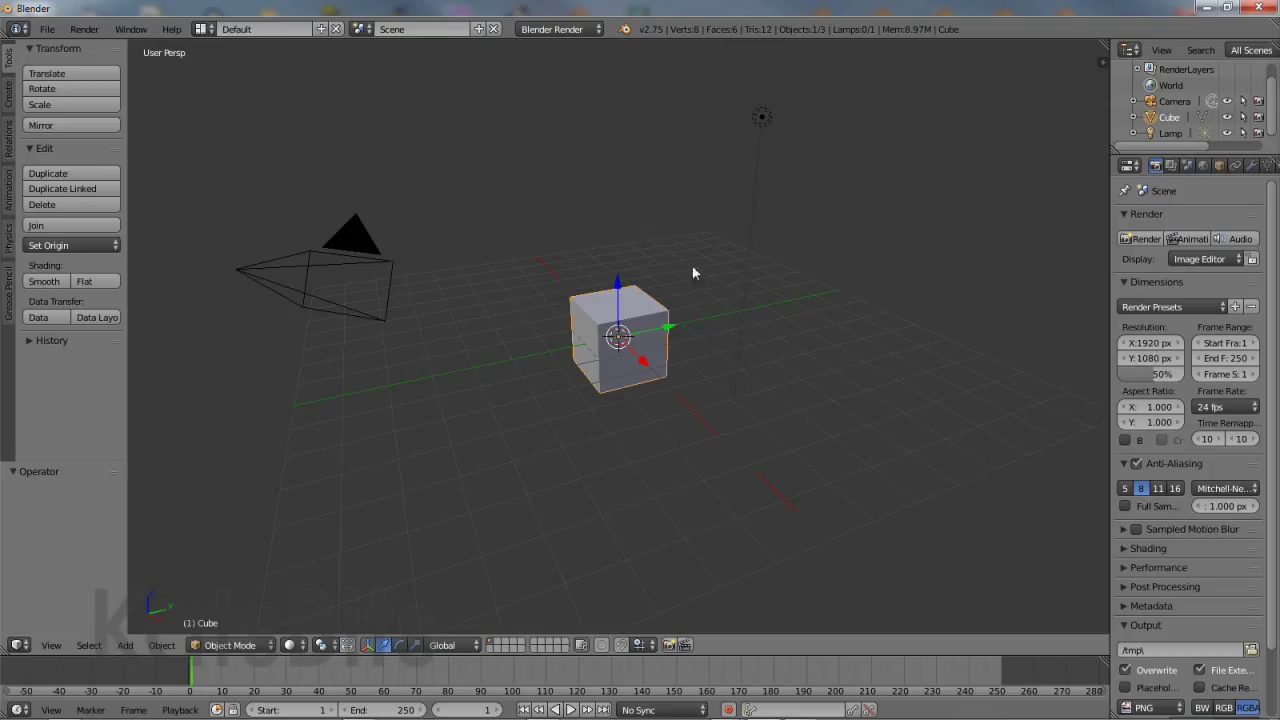
# - Reselect the cube and move it onto a different layer
pyautogui.rightClick(752, 174)
pyautogui.rightClick(347, 266)
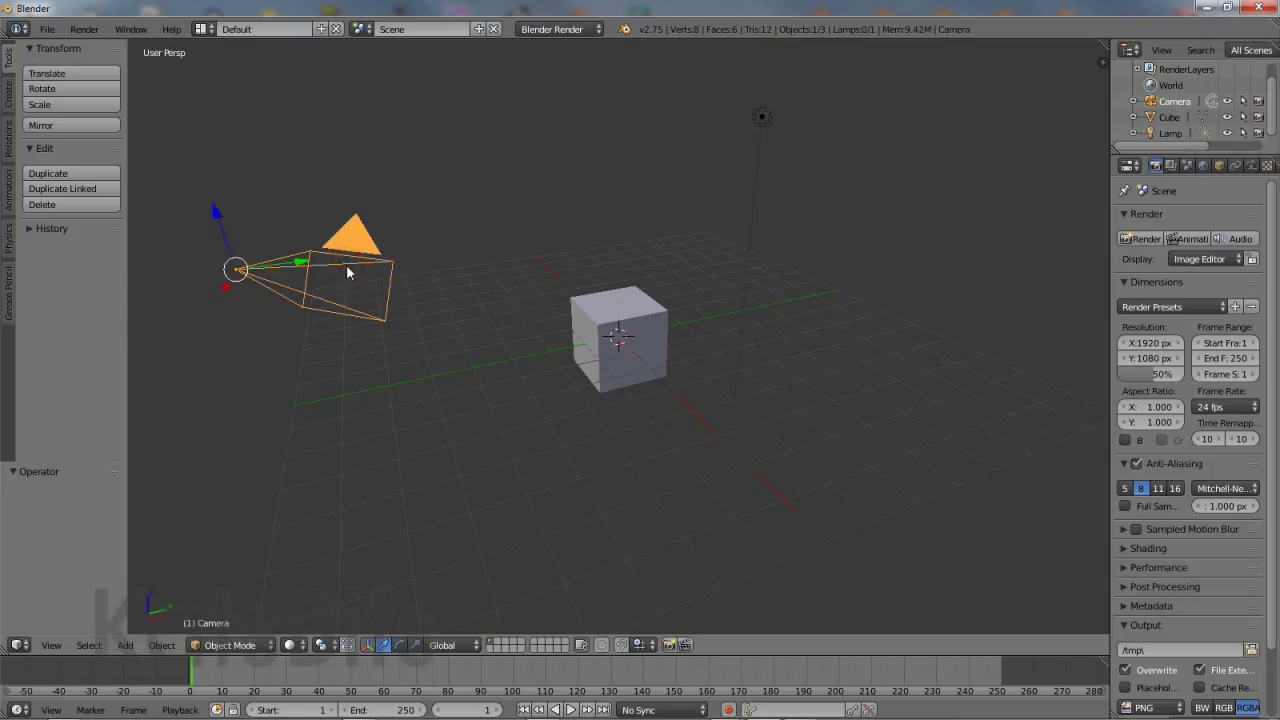
pyautogui.rightClick(613, 318)
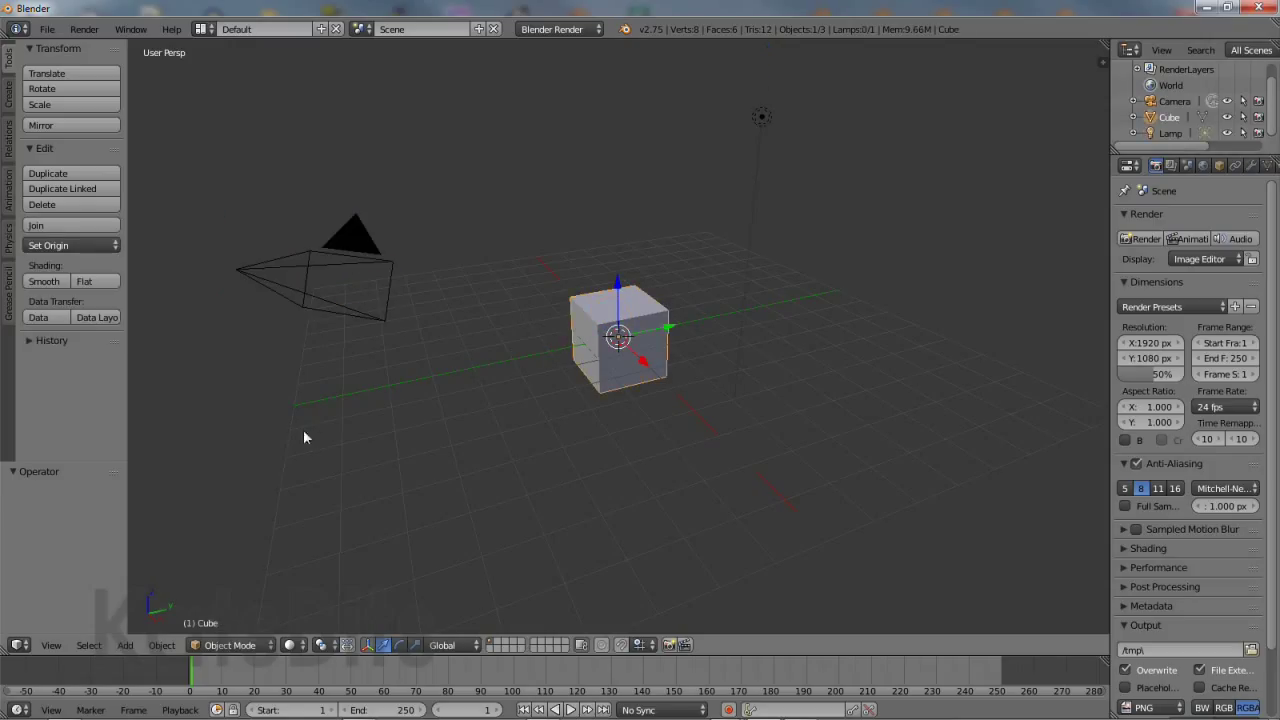
pyautogui.click(161, 645)
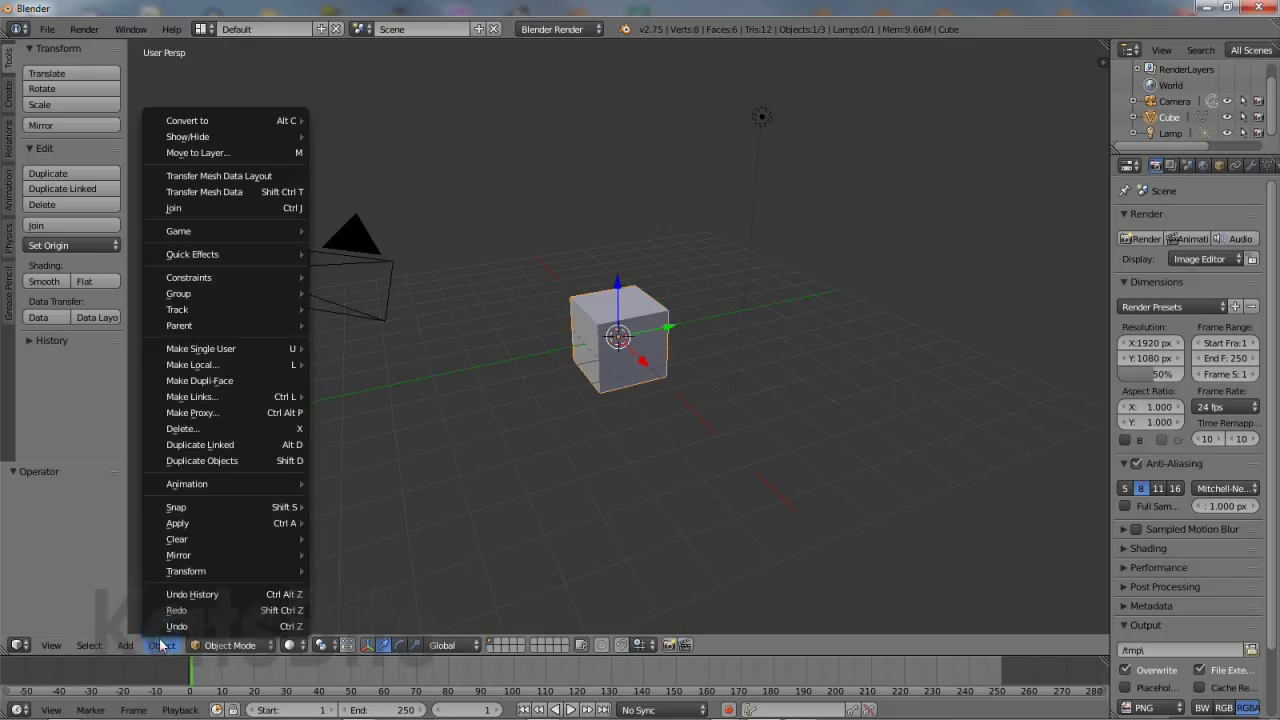
pyautogui.click(192, 153)
pyautogui.click(329, 186)
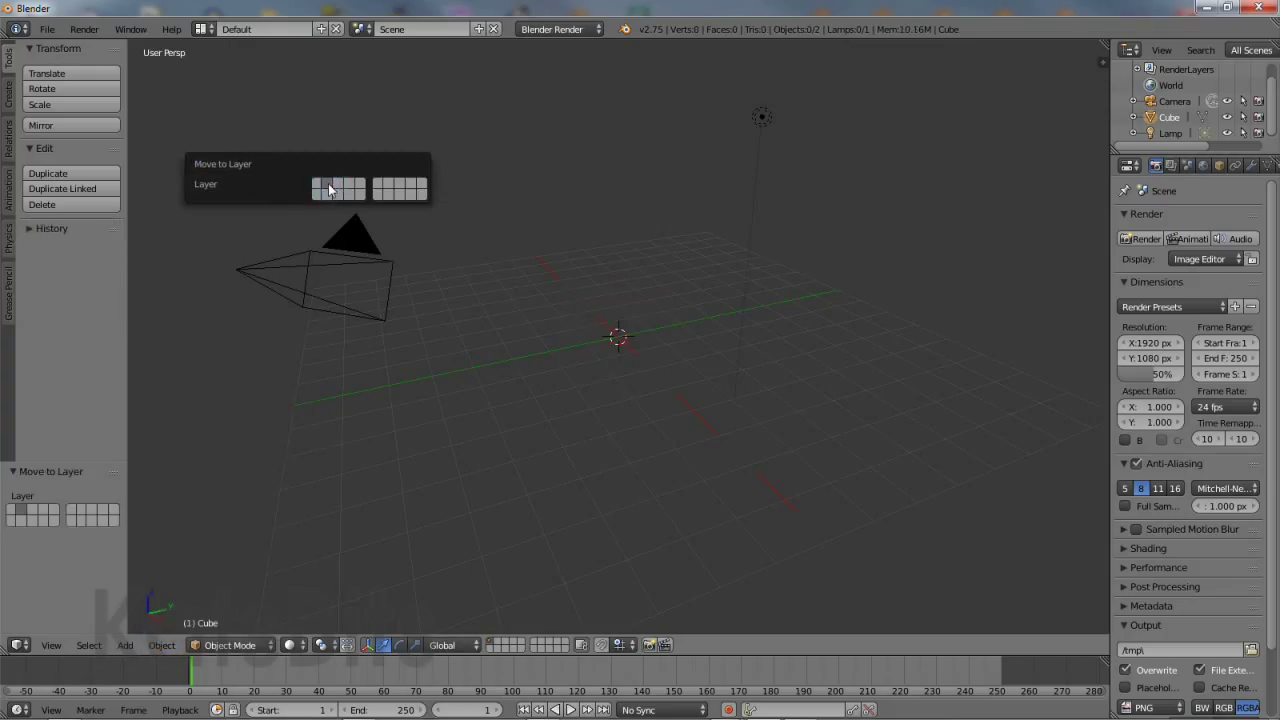
# - Add a UV sphere with 32 segments and 16 rings at the scene centre
pyautogui.click(124, 645)
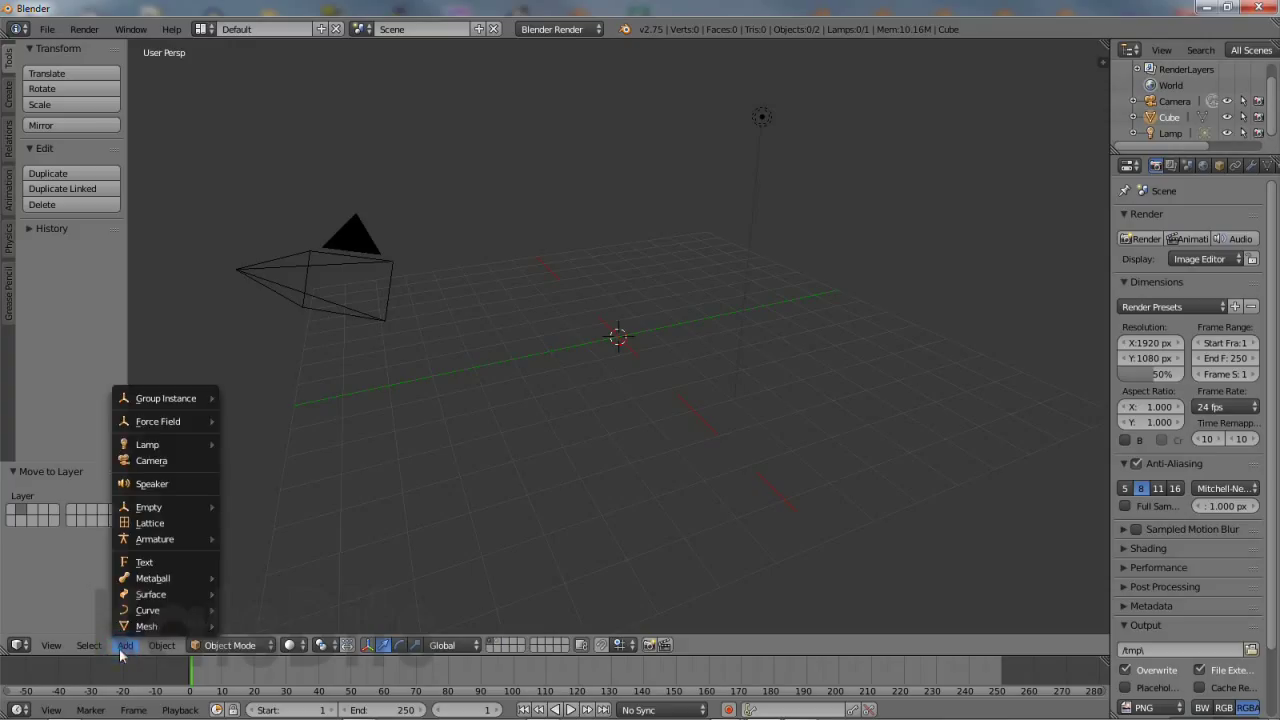
pyautogui.moveTo(150, 627)
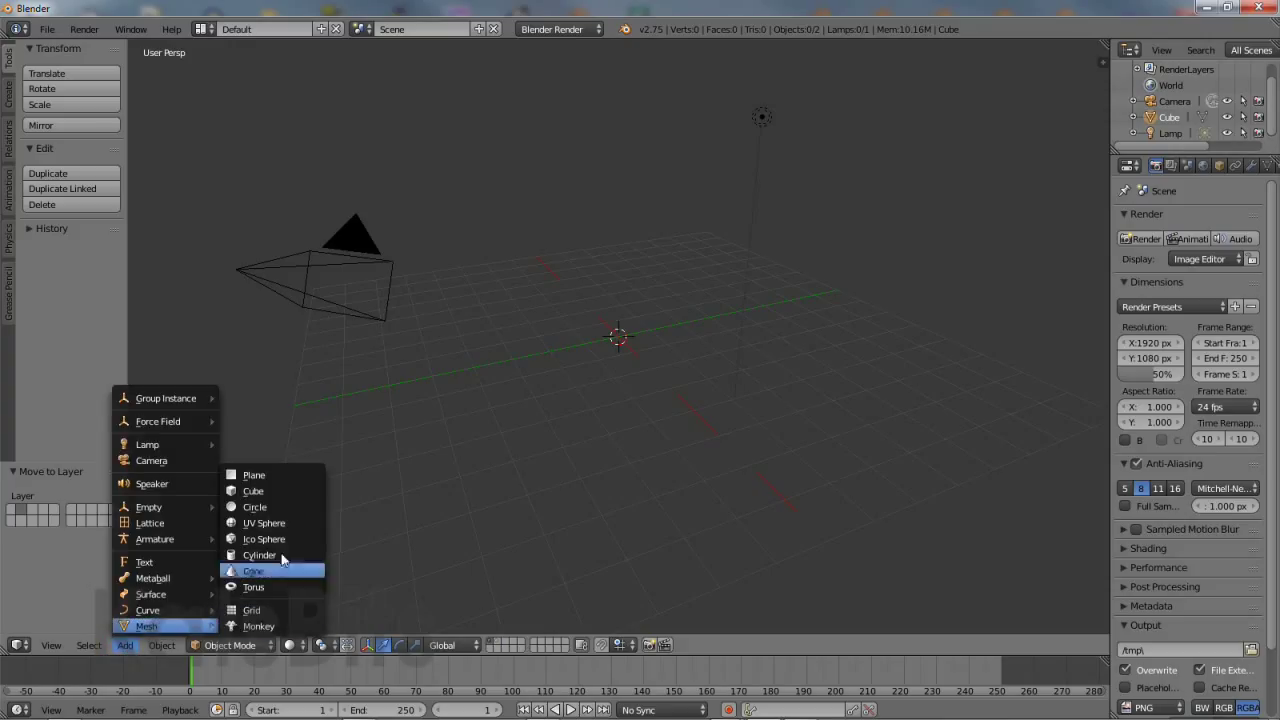
pyautogui.click(278, 523)
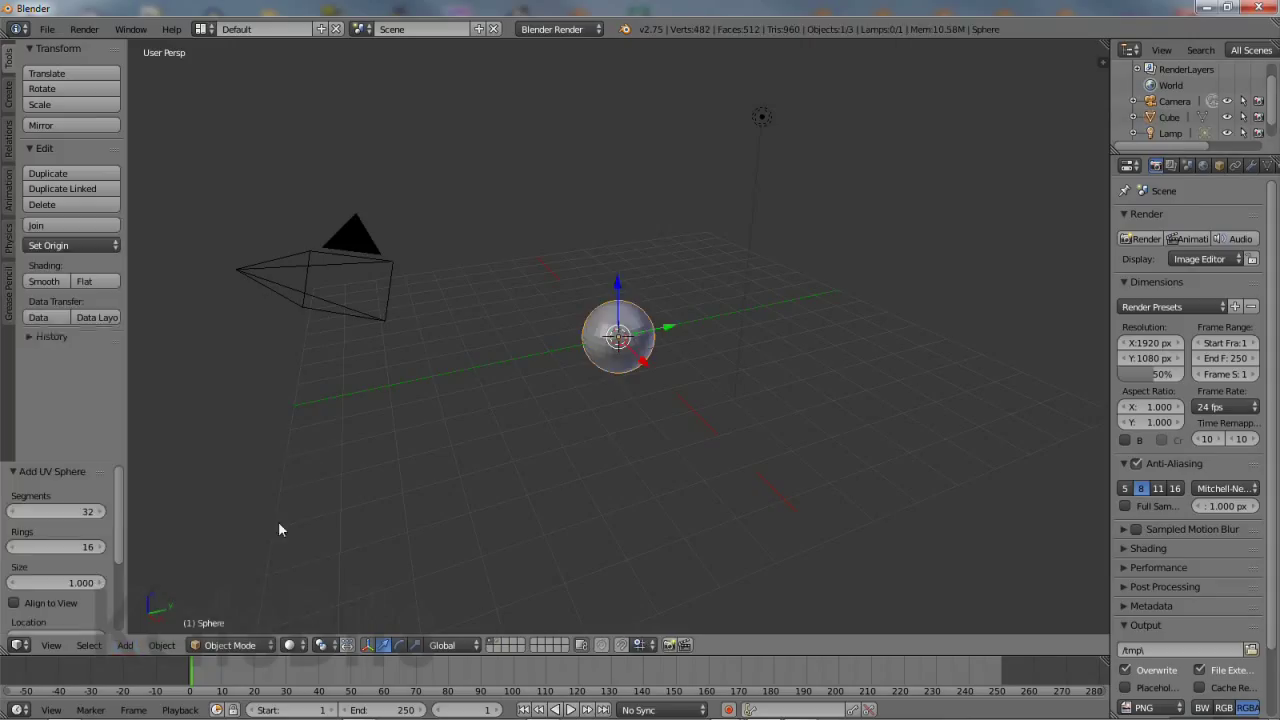
pyautogui.moveTo(118, 516)
pyautogui.mouseDown()
pyautogui.moveTo(117, 575)
pyautogui.moveTo(117, 509)
pyautogui.mouseUp()
pyautogui.click(53, 646)
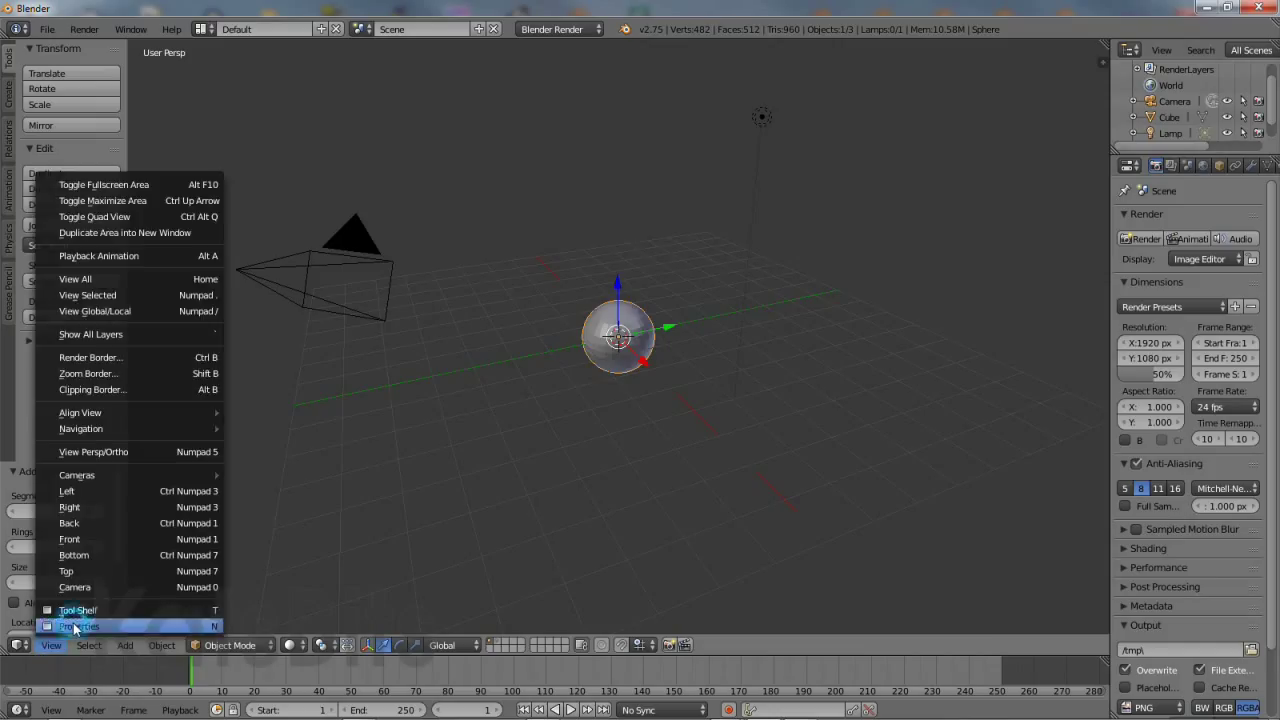
# - Show the properties sidebar and set the sphere's X, Y and Z dimensions to 20 each
pyautogui.click(74, 626)
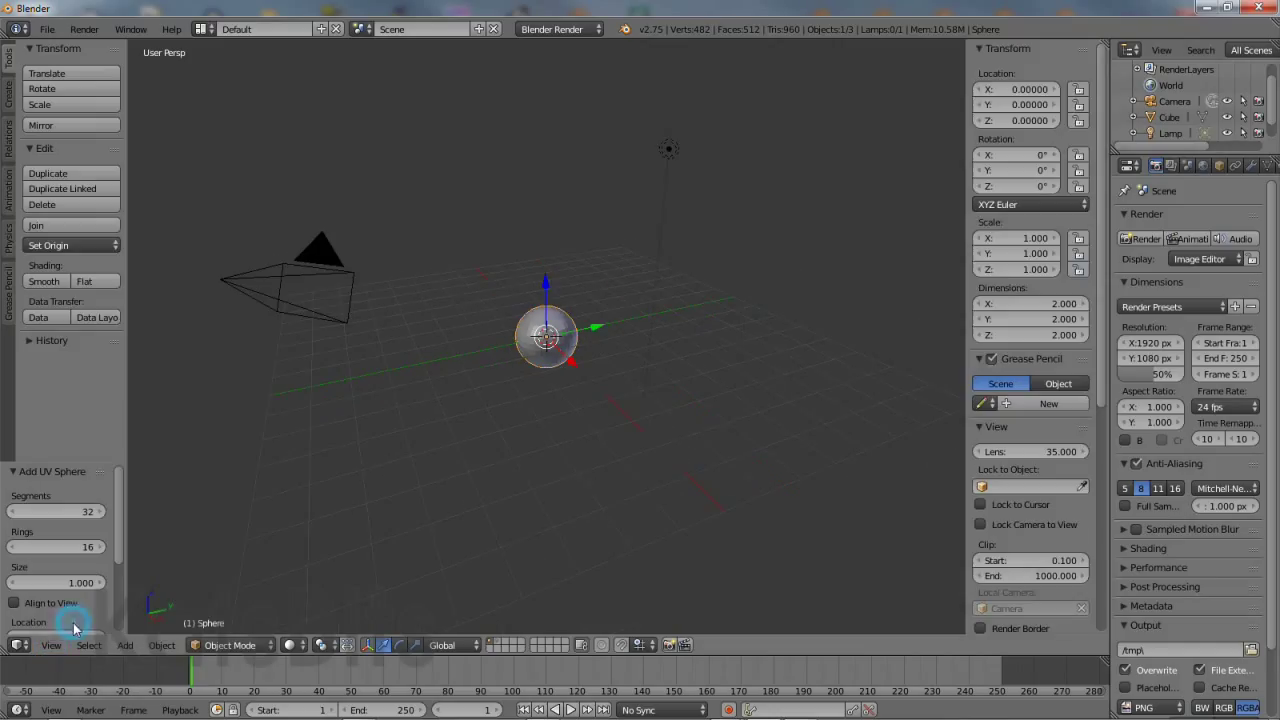
pyautogui.click(1047, 304)
pyautogui.write('20')
pyautogui.press('Return')
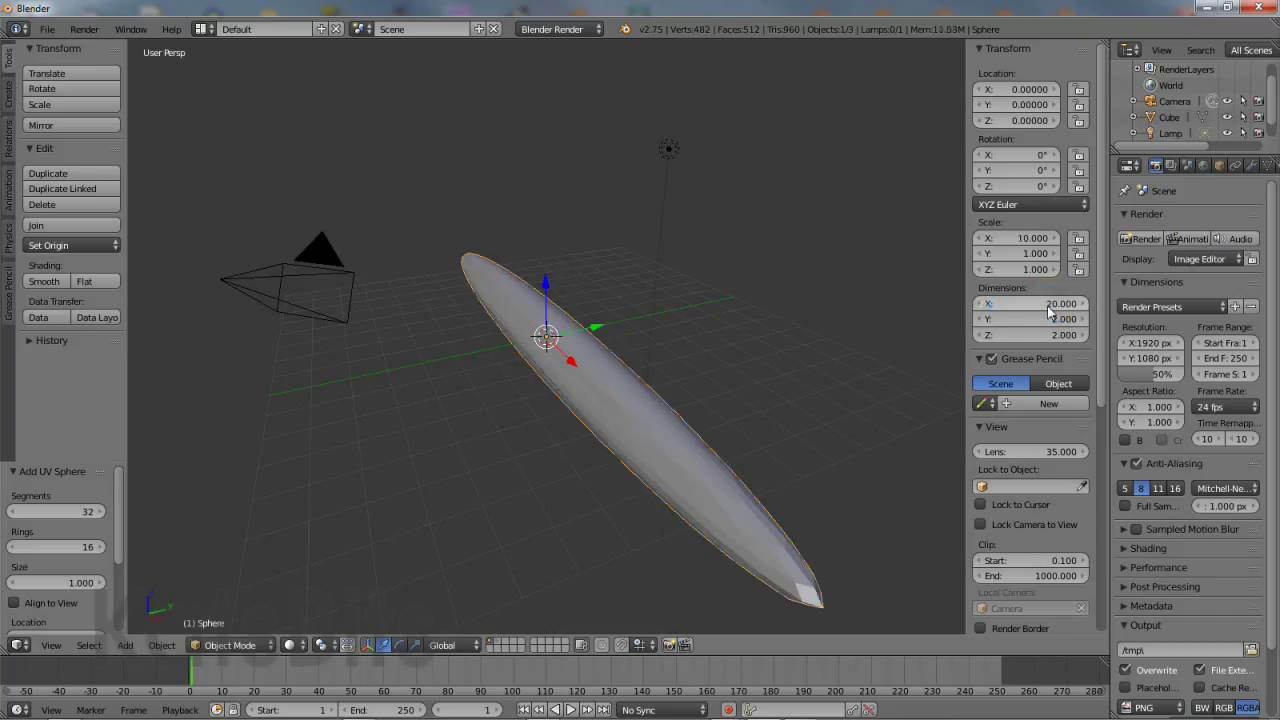
pyautogui.click(1045, 318)
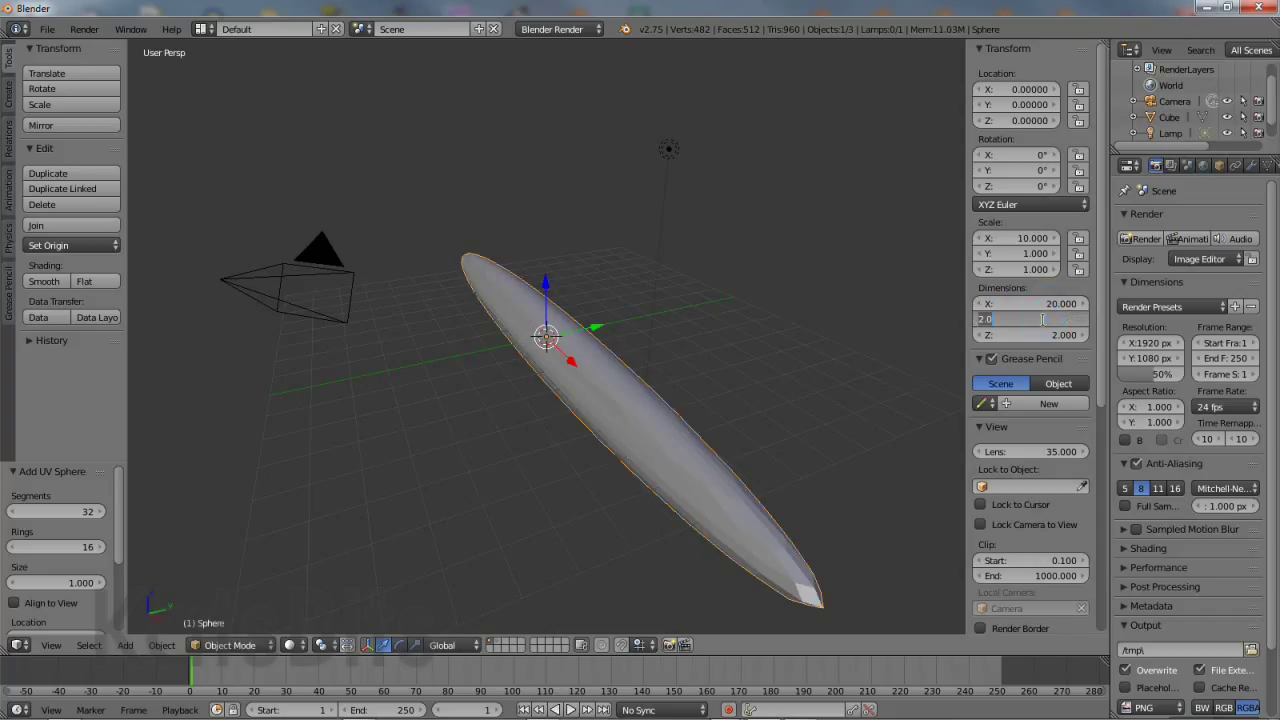
pyautogui.write('20')
pyautogui.press('Return')
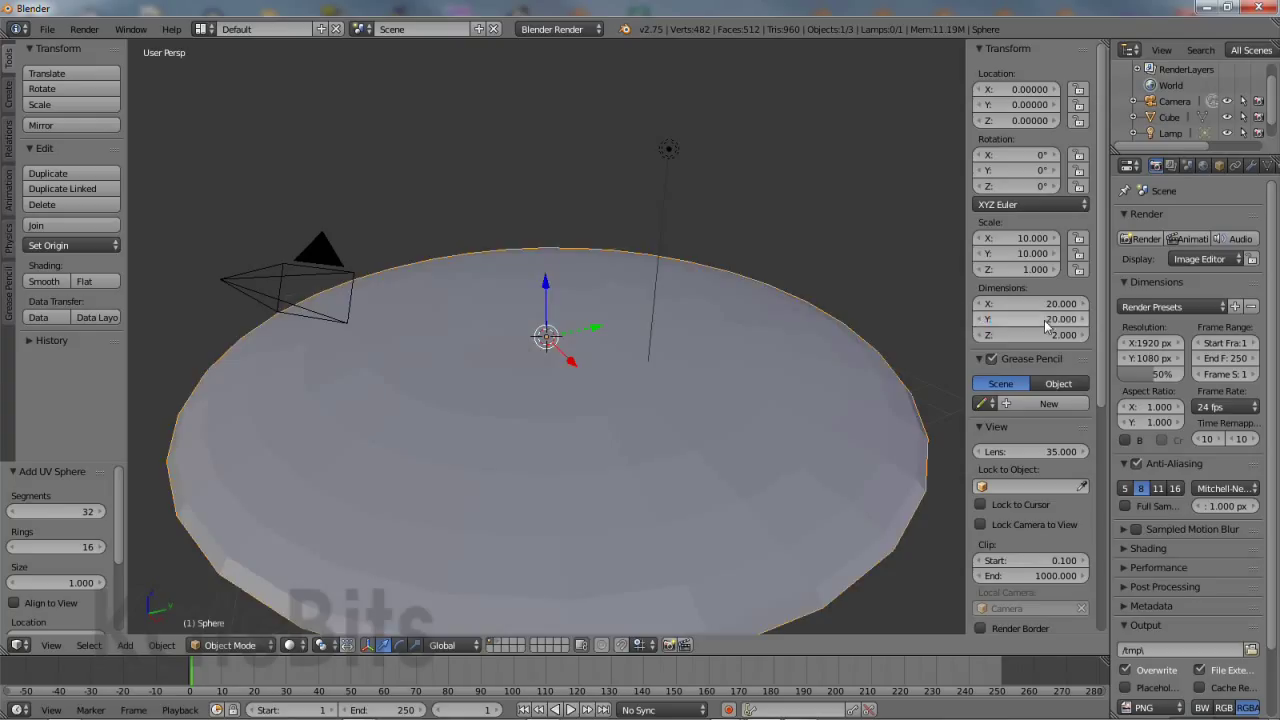
pyautogui.click(1040, 335)
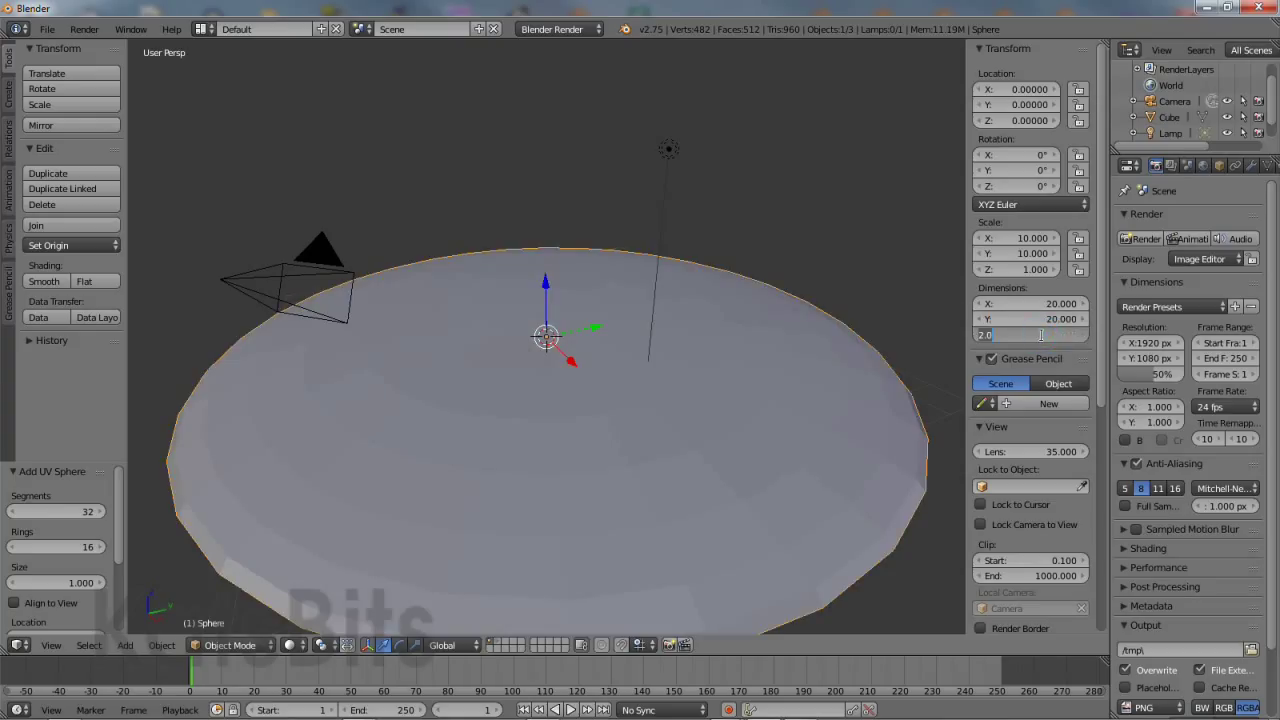
pyautogui.write('20')
pyautogui.press('Return')
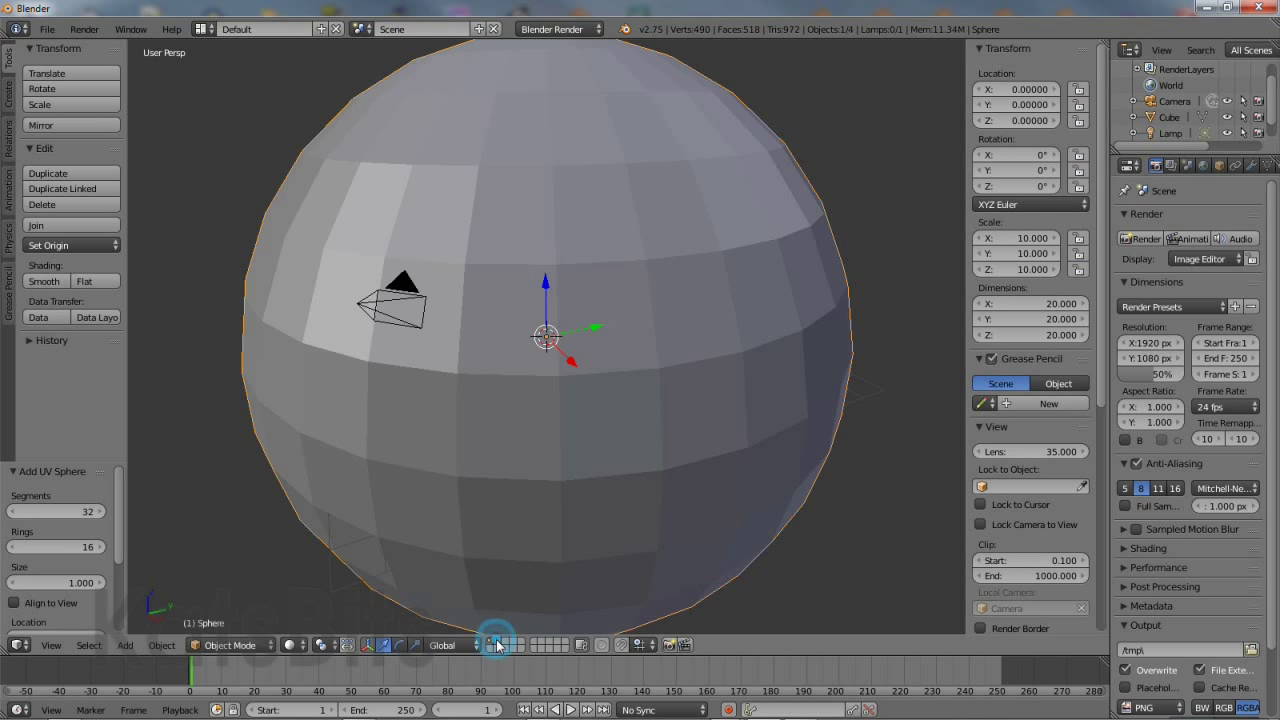
# - Switch the viewport to wireframe shading and select the 20-unit sphere enclosing the scene
pyautogui.click(292, 645)
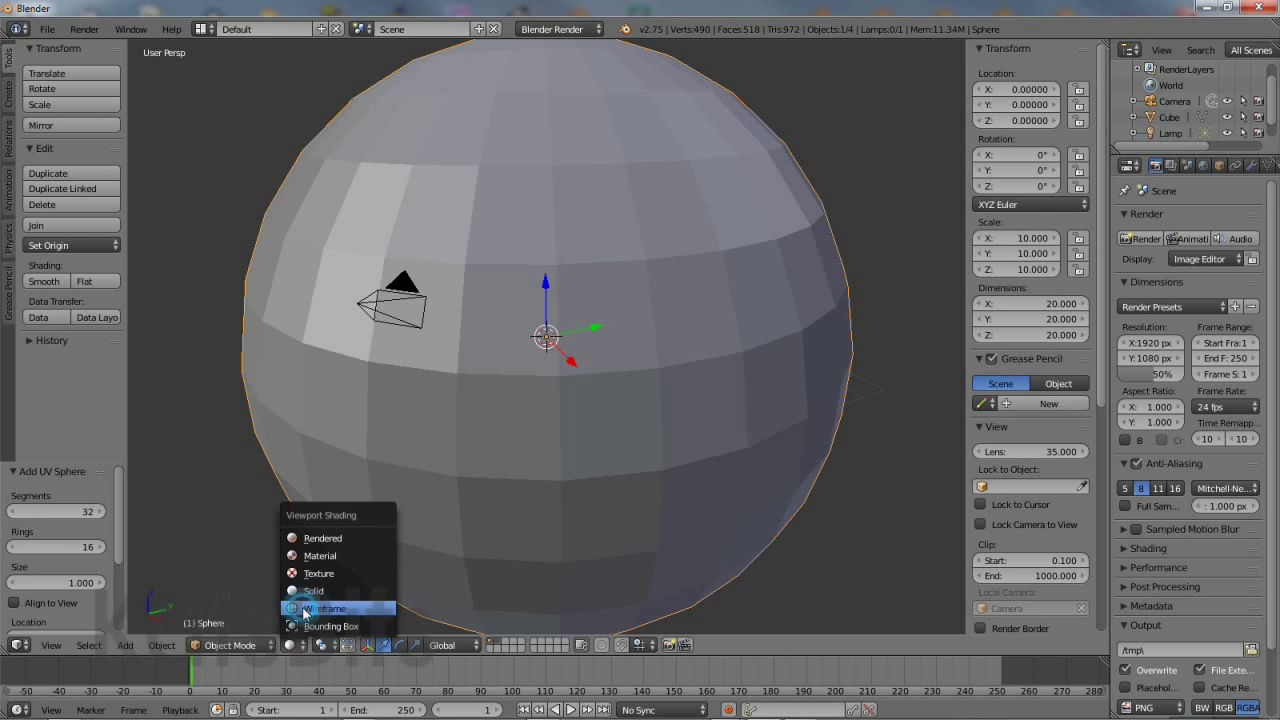
pyautogui.click(318, 608)
pyautogui.rightClick(533, 373)
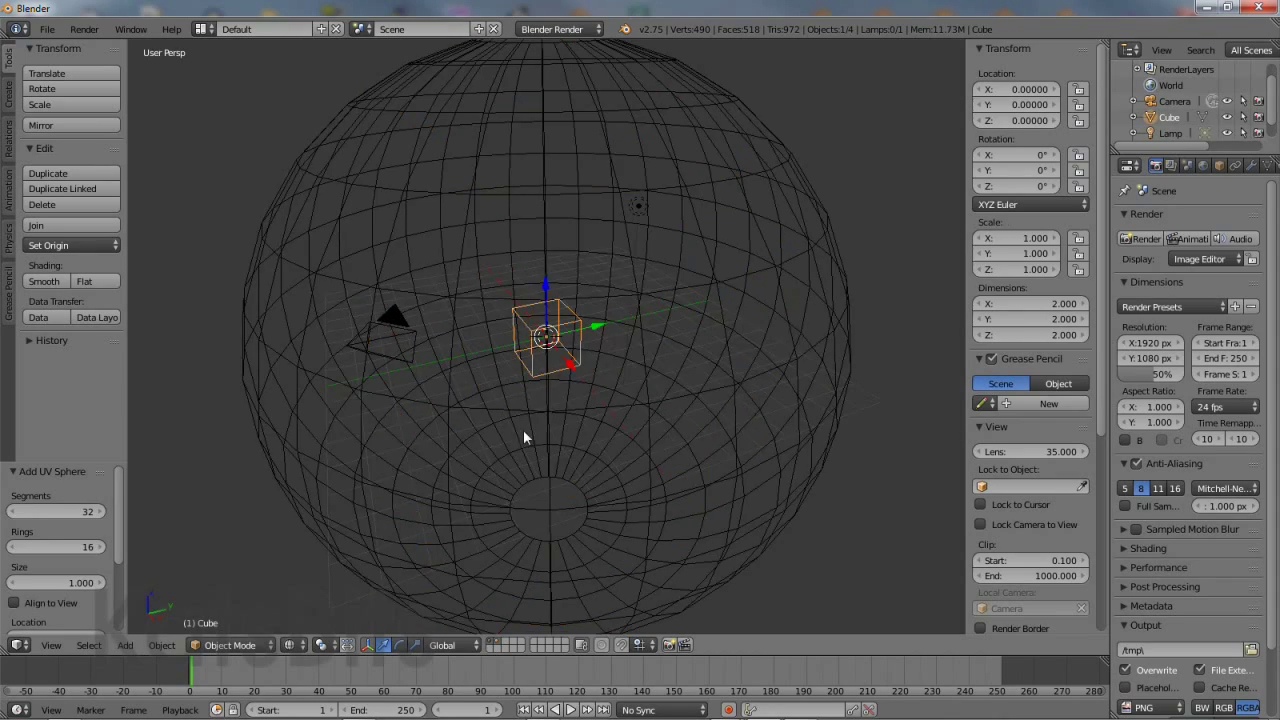
pyautogui.moveTo(526, 437); pyautogui.dragTo(520, 420, button='middle')
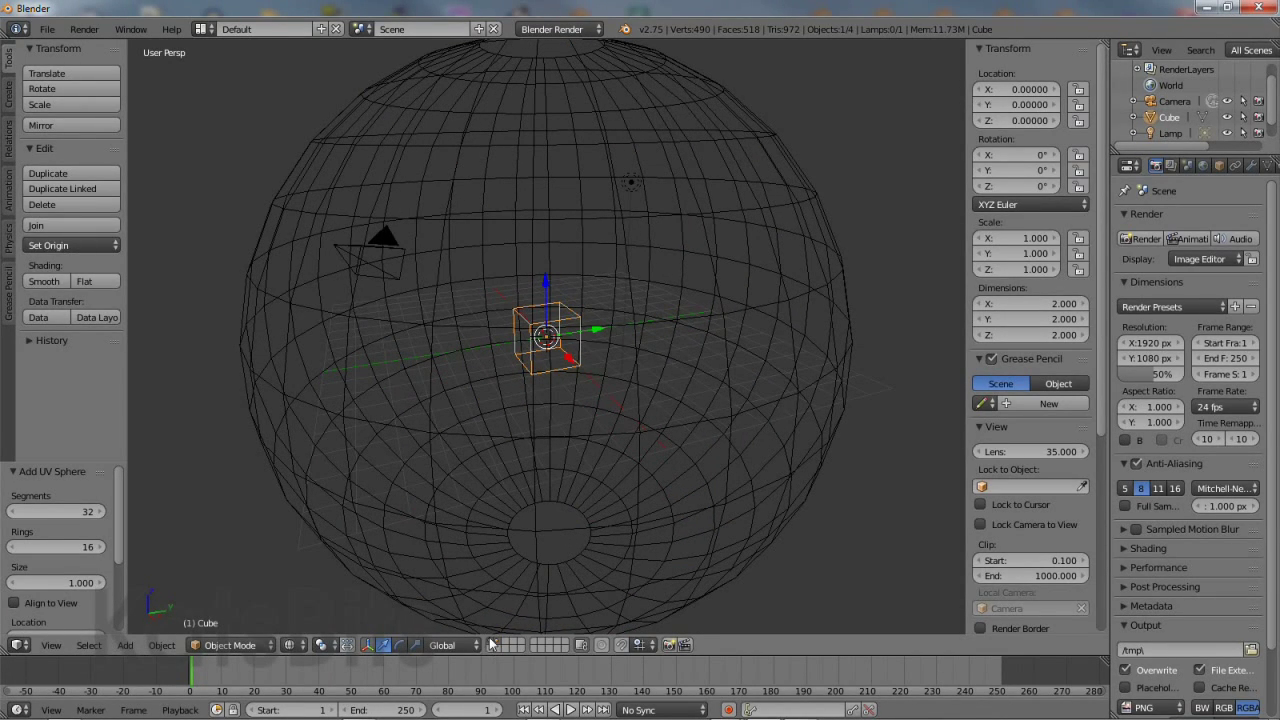
pyautogui.rightClick(533, 455)
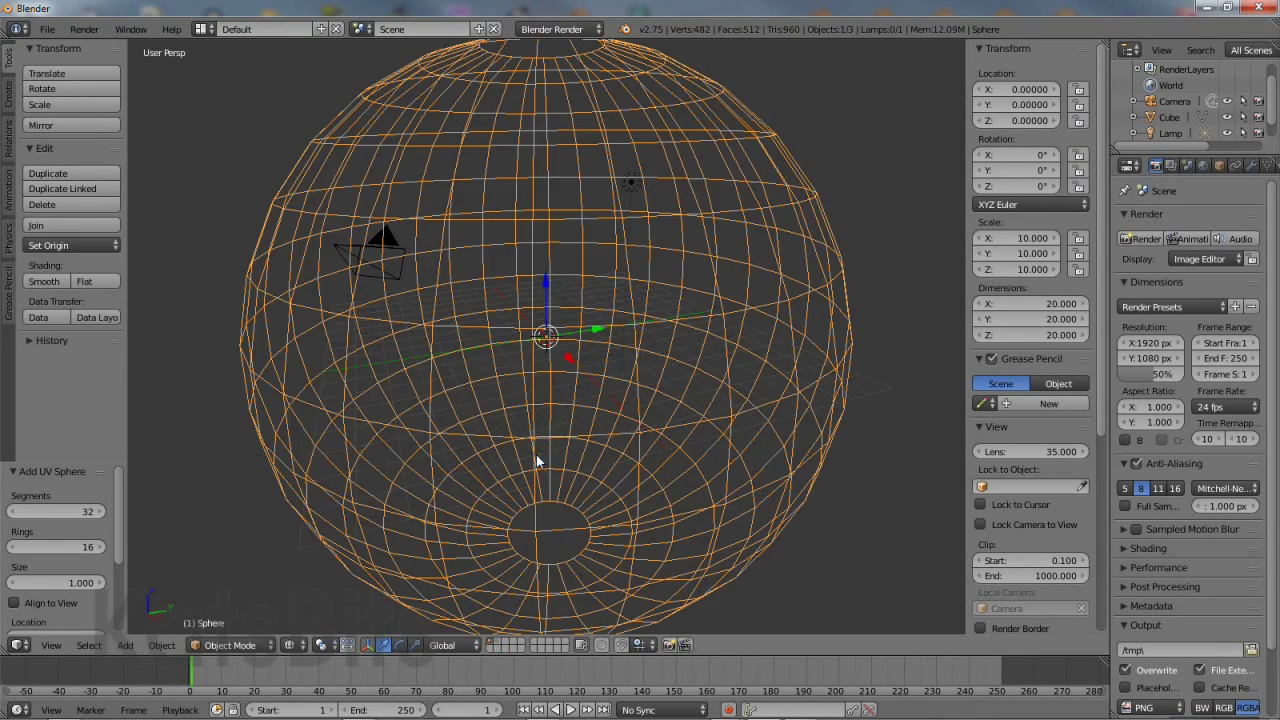
pyautogui.click(238, 645)
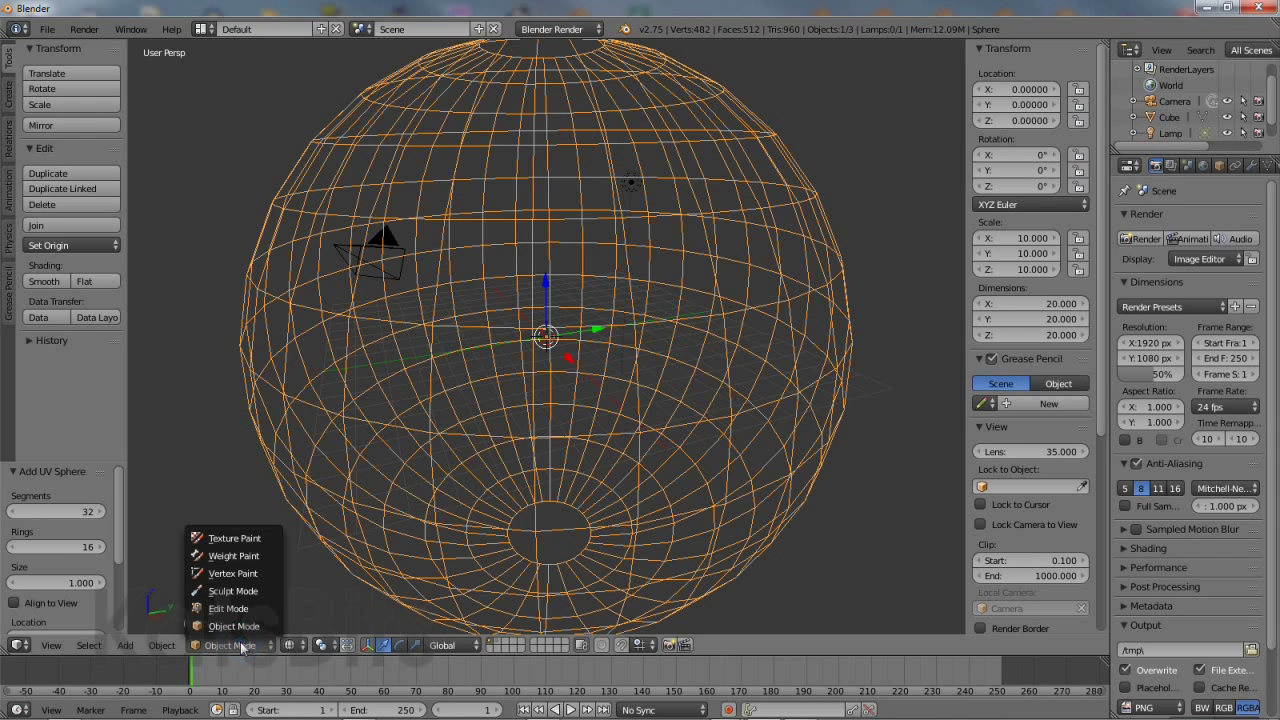
# - Enter Edit Mode on the sphere and switch to an orthographic front view
pyautogui.click(246, 607)
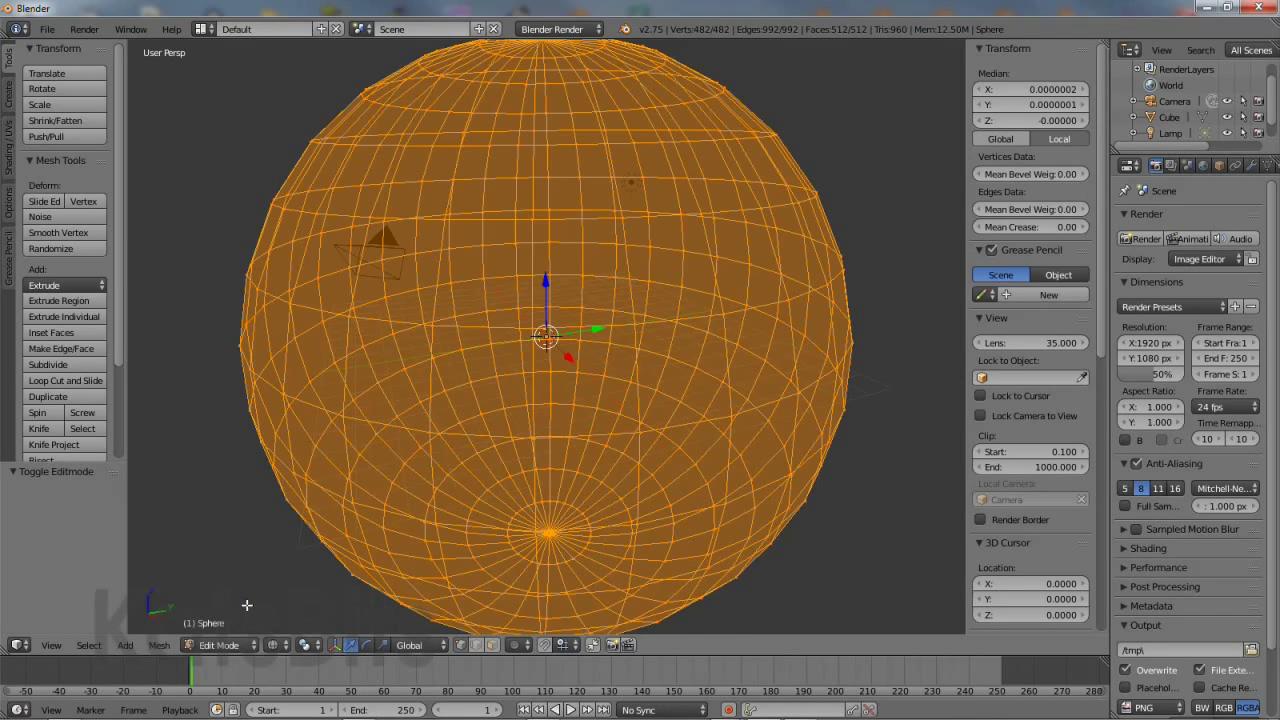
pyautogui.click(50, 645)
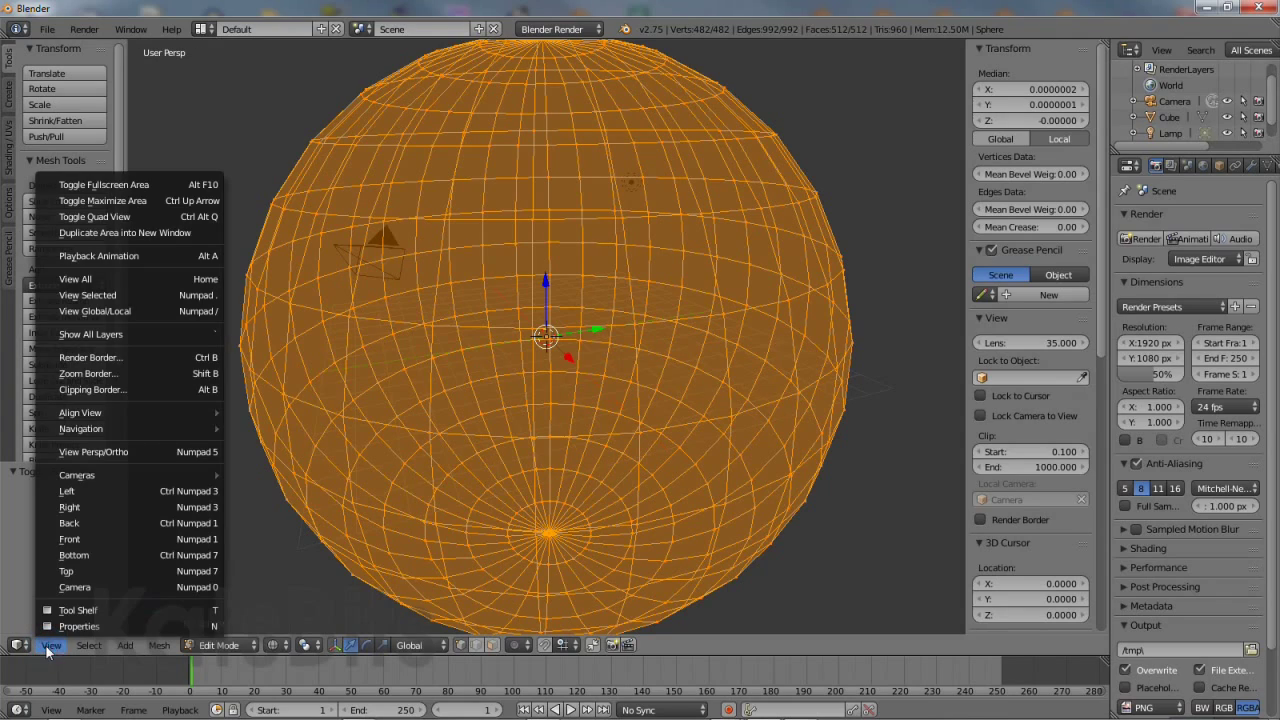
pyautogui.click(78, 539)
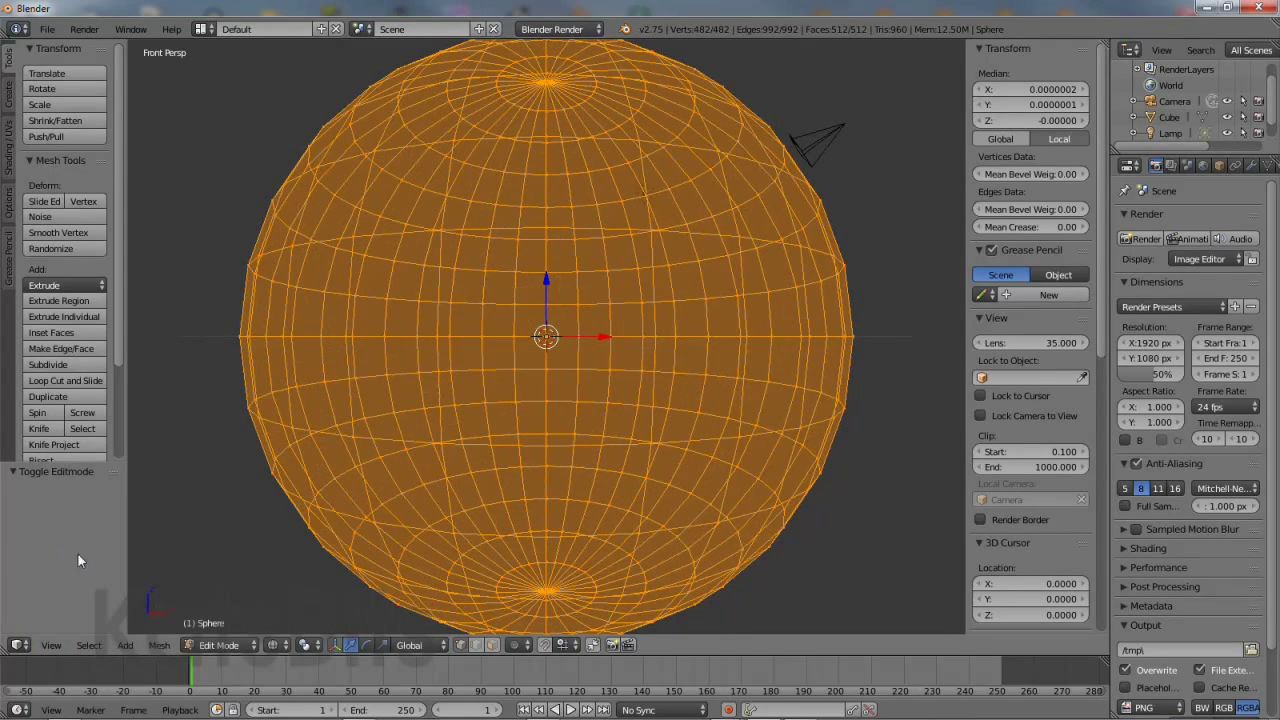
pyautogui.click(50, 645)
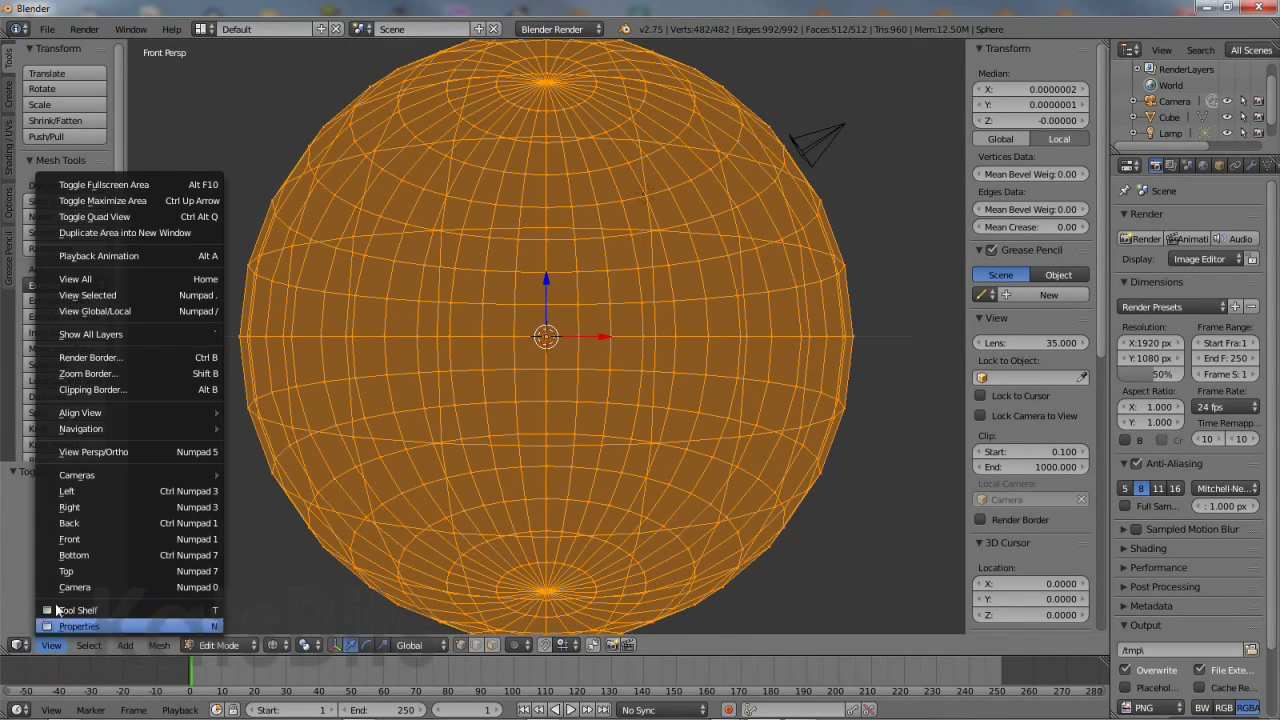
pyautogui.click(73, 453)
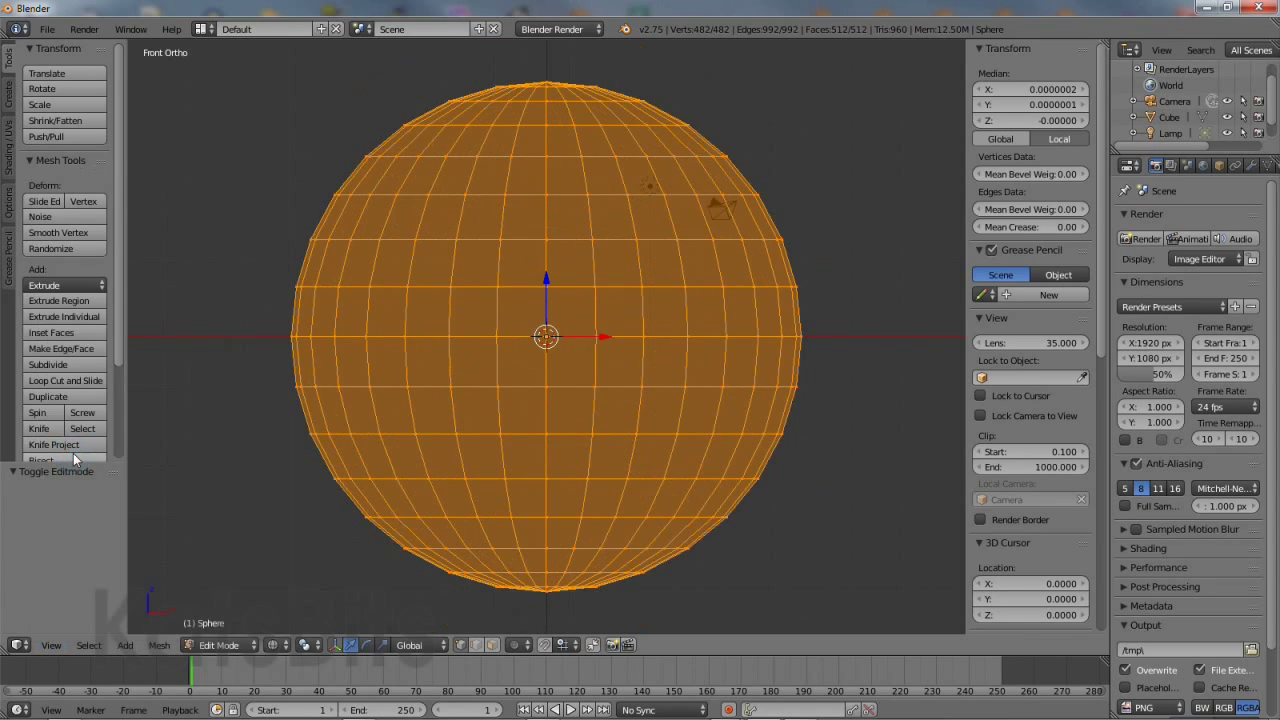
# - Box-select the sphere's upper-half vertices and separate them into their own object
pyautogui.click(89, 646)
pyautogui.click(117, 586)
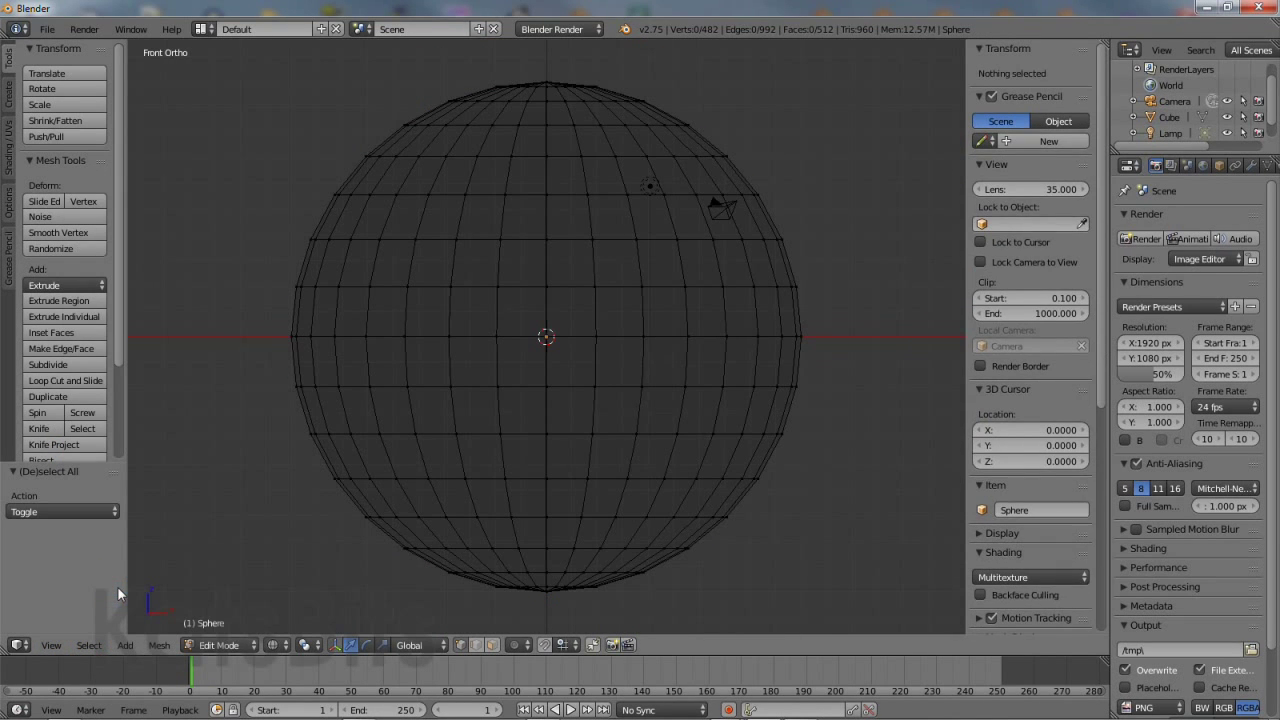
pyautogui.click(89, 646)
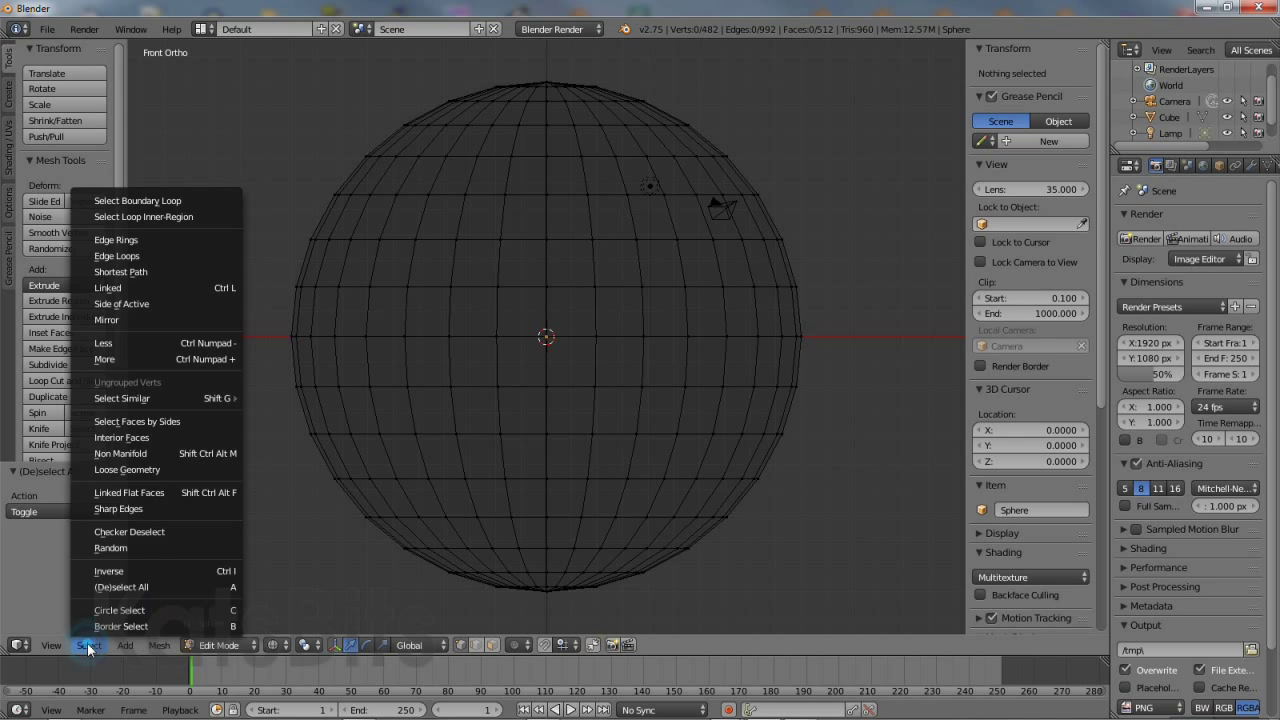
pyautogui.click(100, 625)
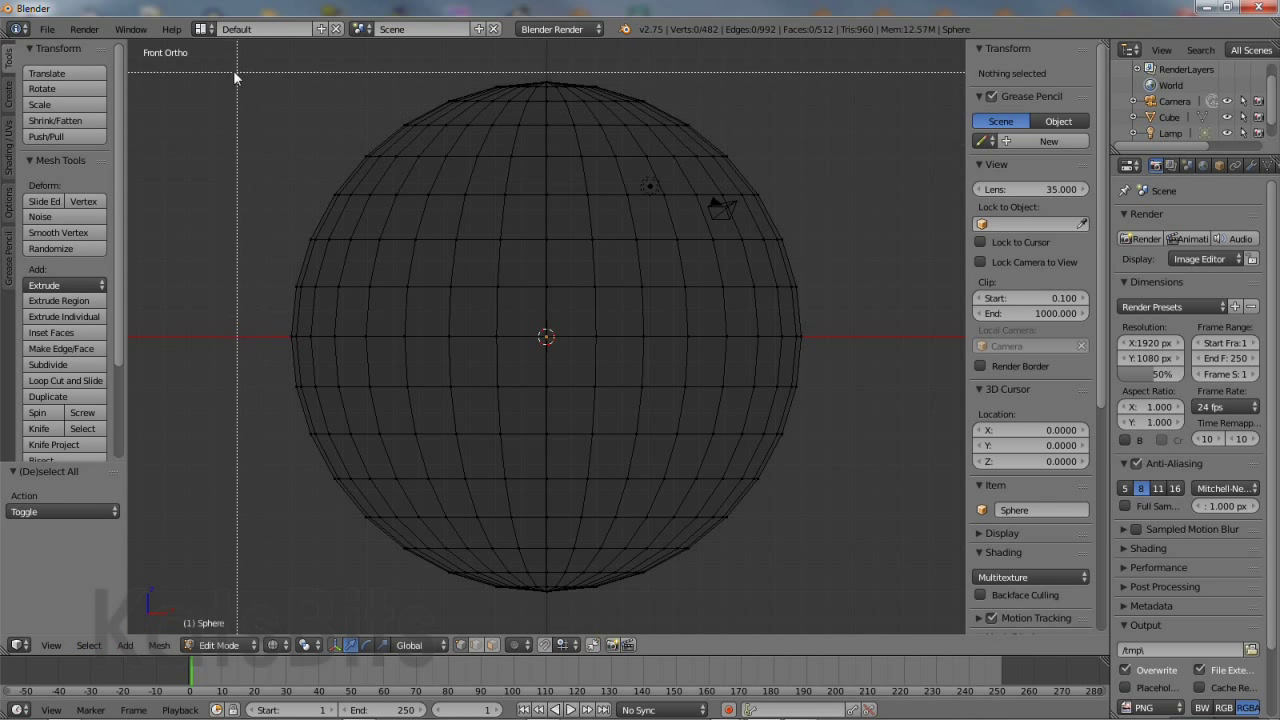
pyautogui.moveTo(216, 59); pyautogui.dragTo(879, 357)
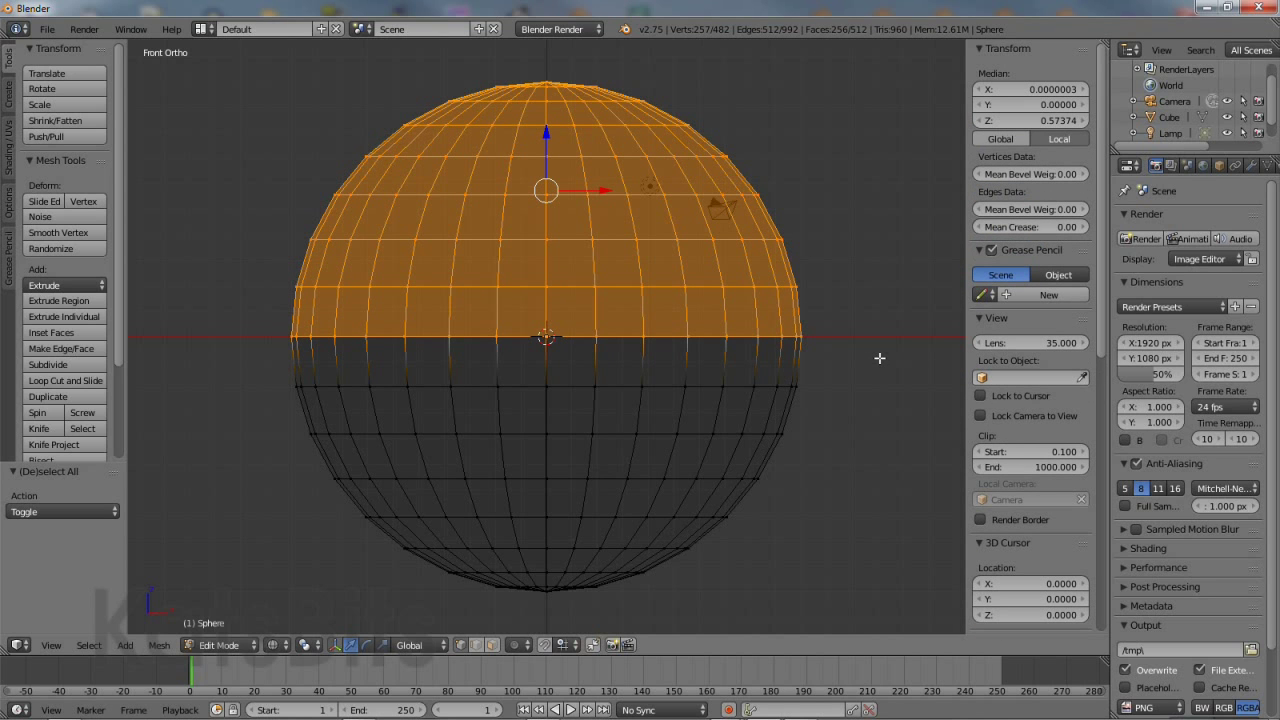
pyautogui.click(160, 645)
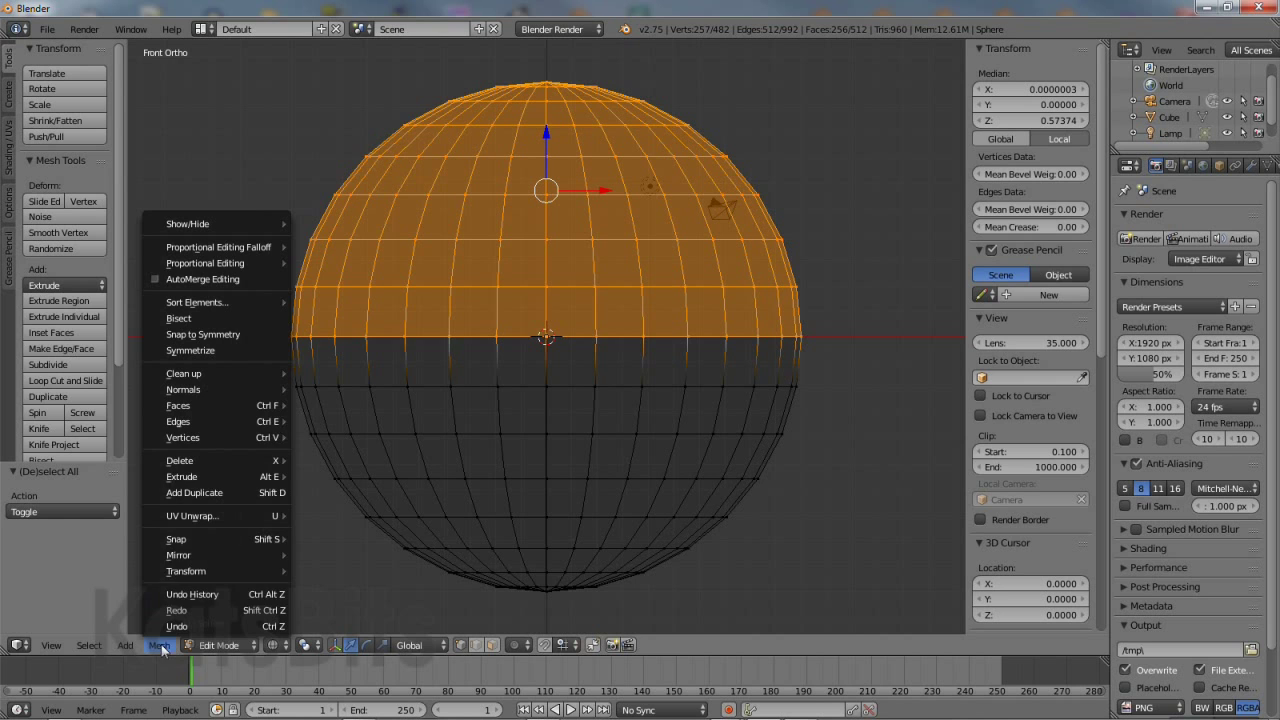
pyautogui.moveTo(205, 437)
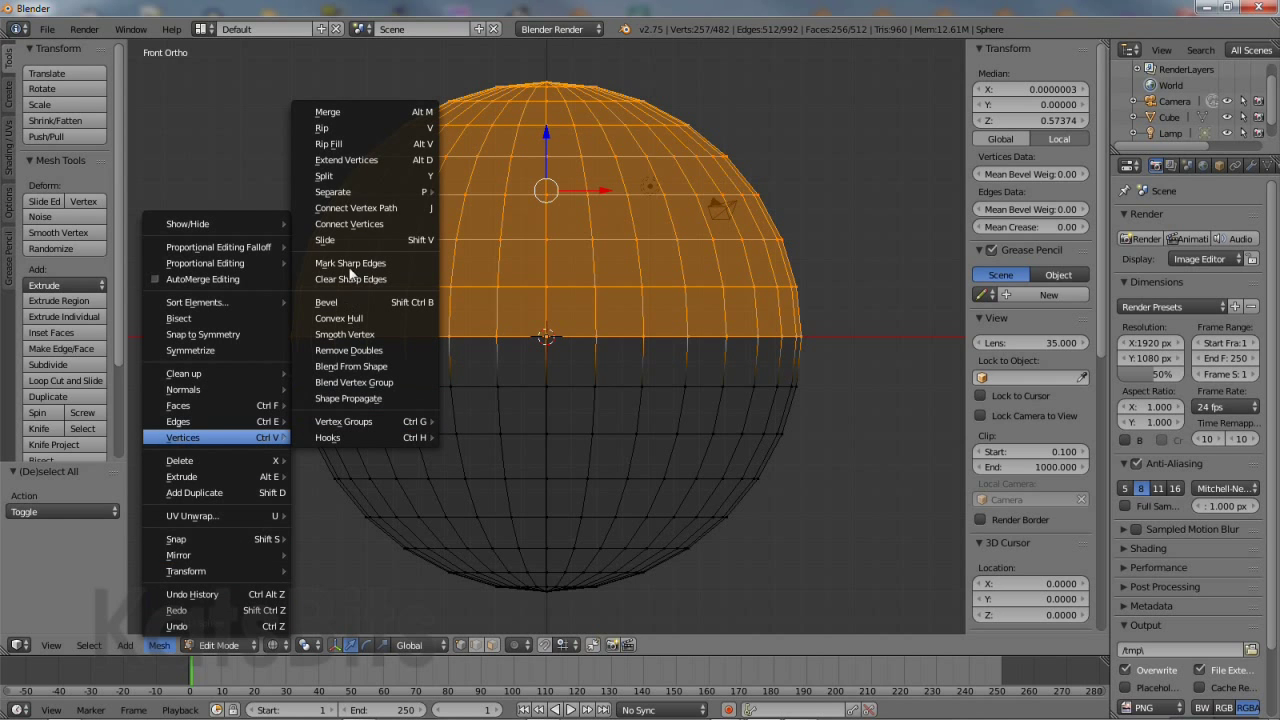
pyautogui.moveTo(358, 195)
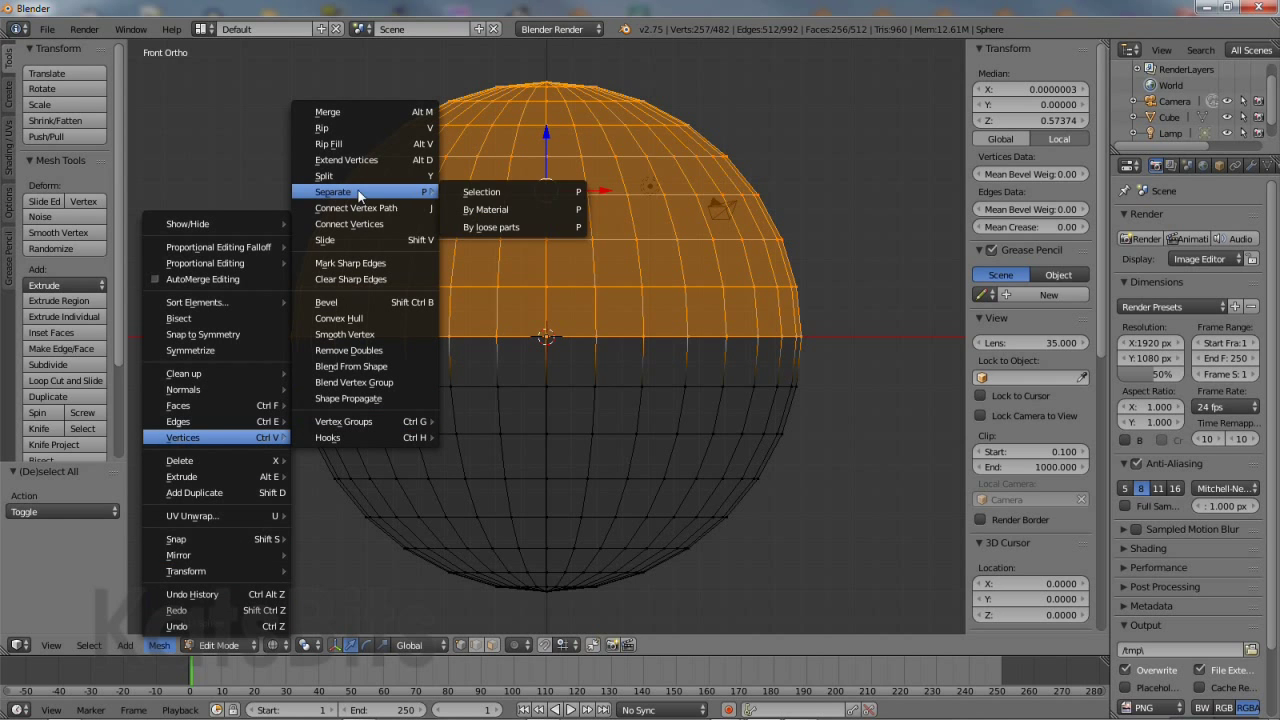
pyautogui.click(493, 195)
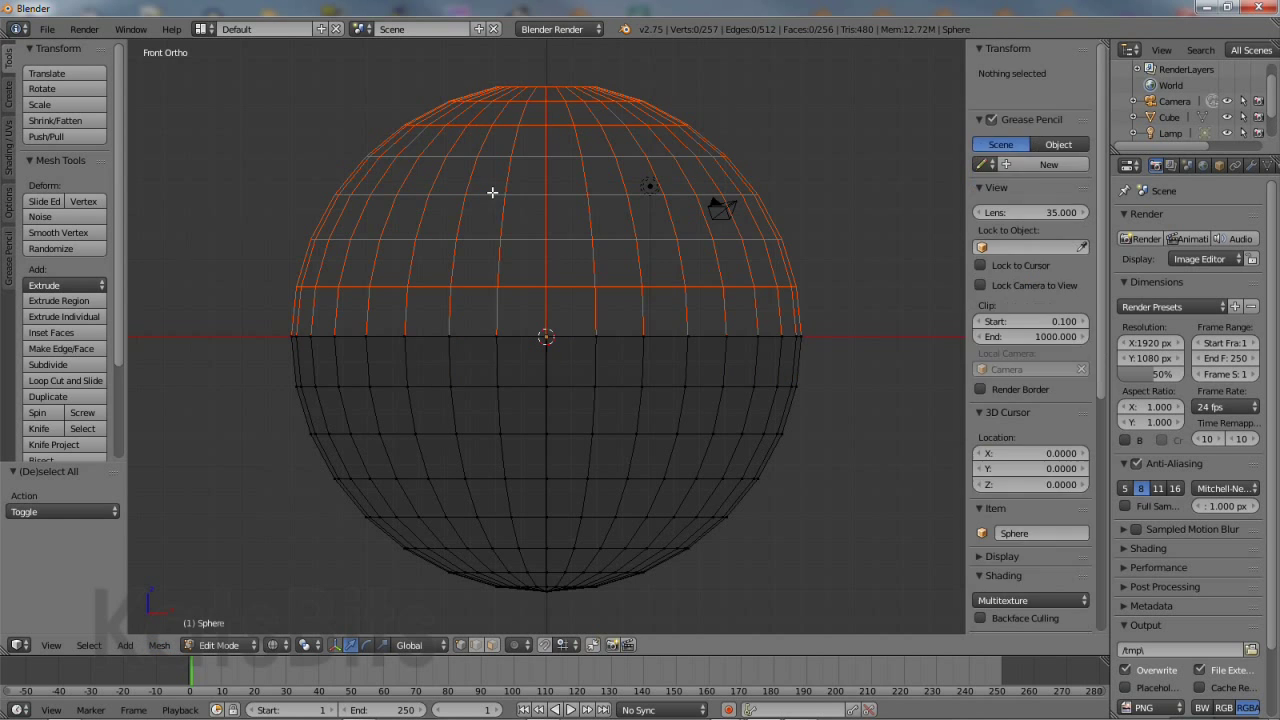
# - Return to Object Mode and select the separated upper hemisphere, Sphere.001
pyautogui.click(222, 645)
pyautogui.click(222, 615)
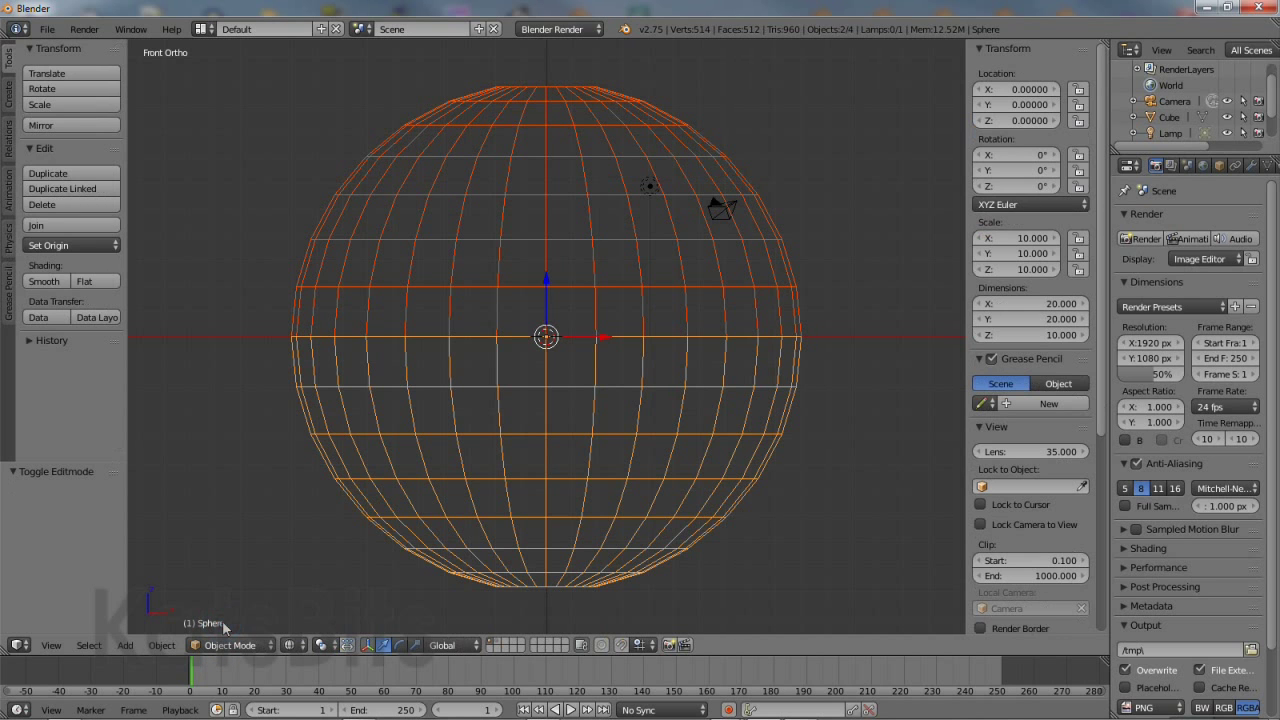
pyautogui.rightClick(314, 404)
pyautogui.rightClick(316, 242)
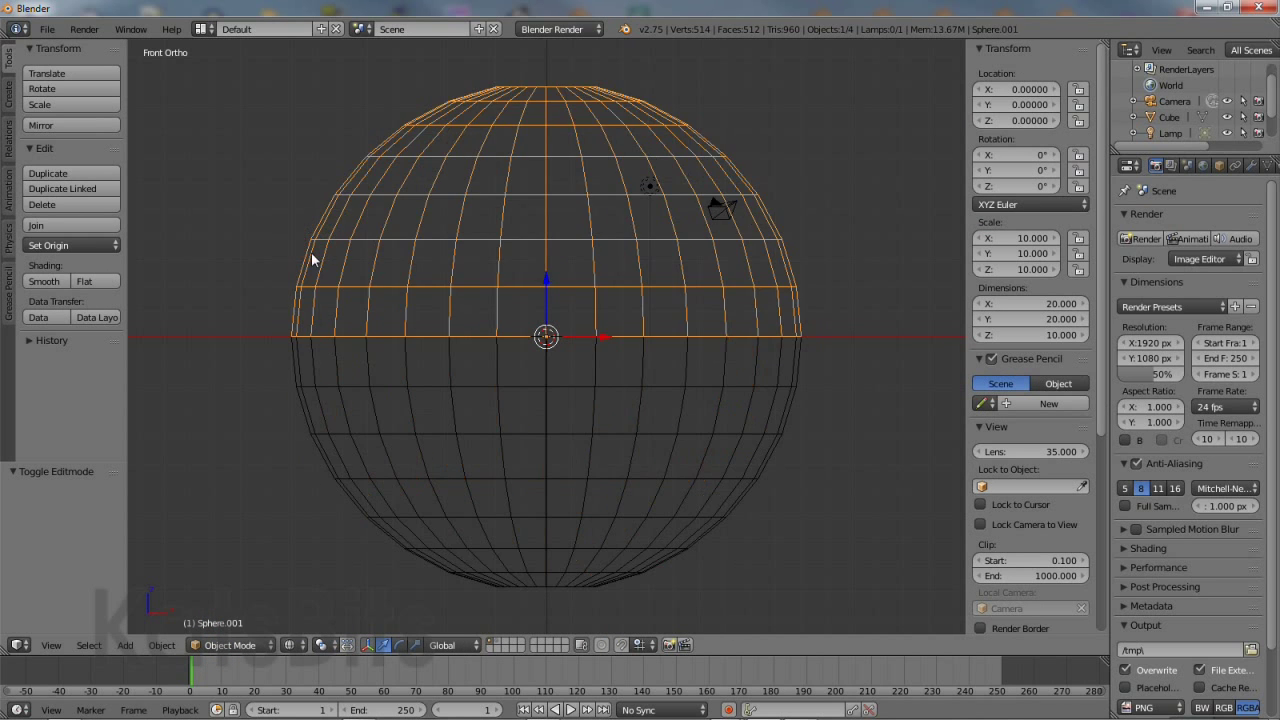
# - Widen the upper dome to 22 × 22 and lower it 1 unit along Z
pyautogui.click(1058, 304)
pyautogui.write('22')
pyautogui.press('Return')
pyautogui.click(1057, 319)
pyautogui.write('22')
pyautogui.press('Return')
pyautogui.moveTo(545, 280); pyautogui.dragTo(544, 250)
# - Reselect the upper dome and enlarge the Properties and Outliner areas
pyautogui.rightClick(529, 409)
pyautogui.rightClick(544, 256)
pyautogui.press('Tab')
pyautogui.press('Tab')
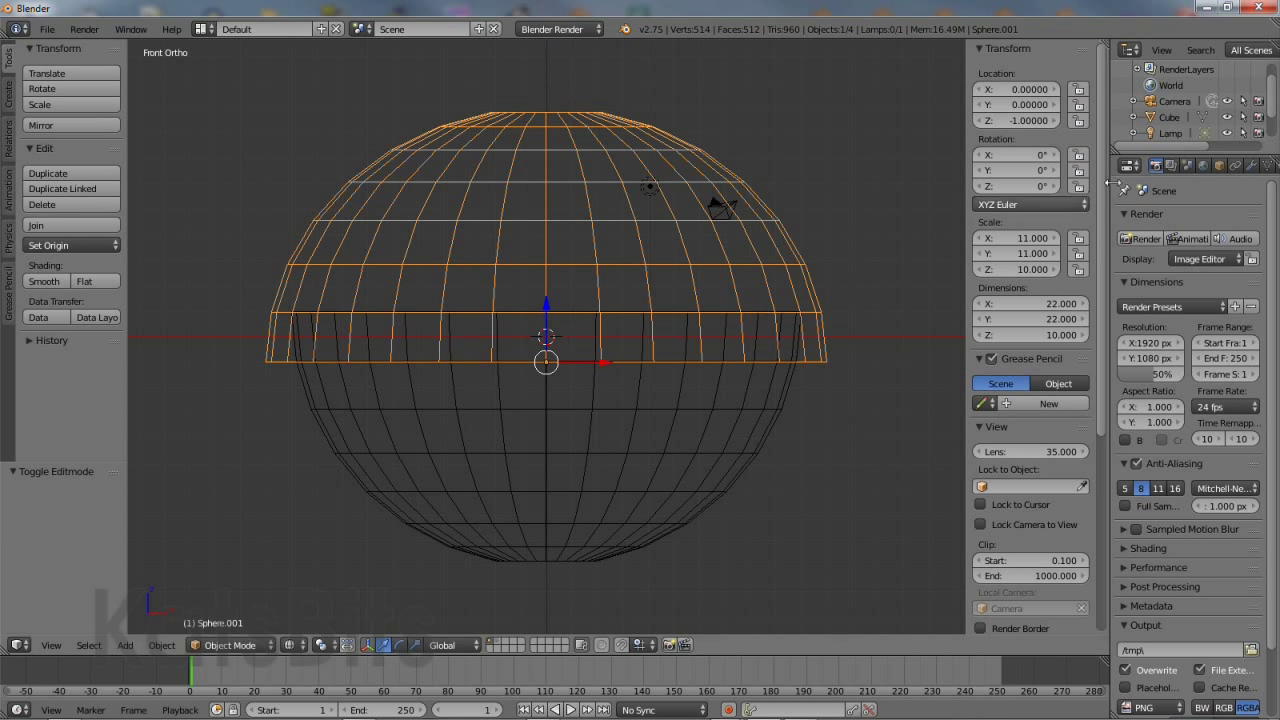
pyautogui.moveTo(1110, 190); pyautogui.dragTo(1012, 193)
pyautogui.moveTo(1060, 156); pyautogui.dragTo(1060, 252)
# - Turn the Outliner into an image editor and create a 1024 × 1024 UV Grid image named 'sky'
pyautogui.click(1036, 52)
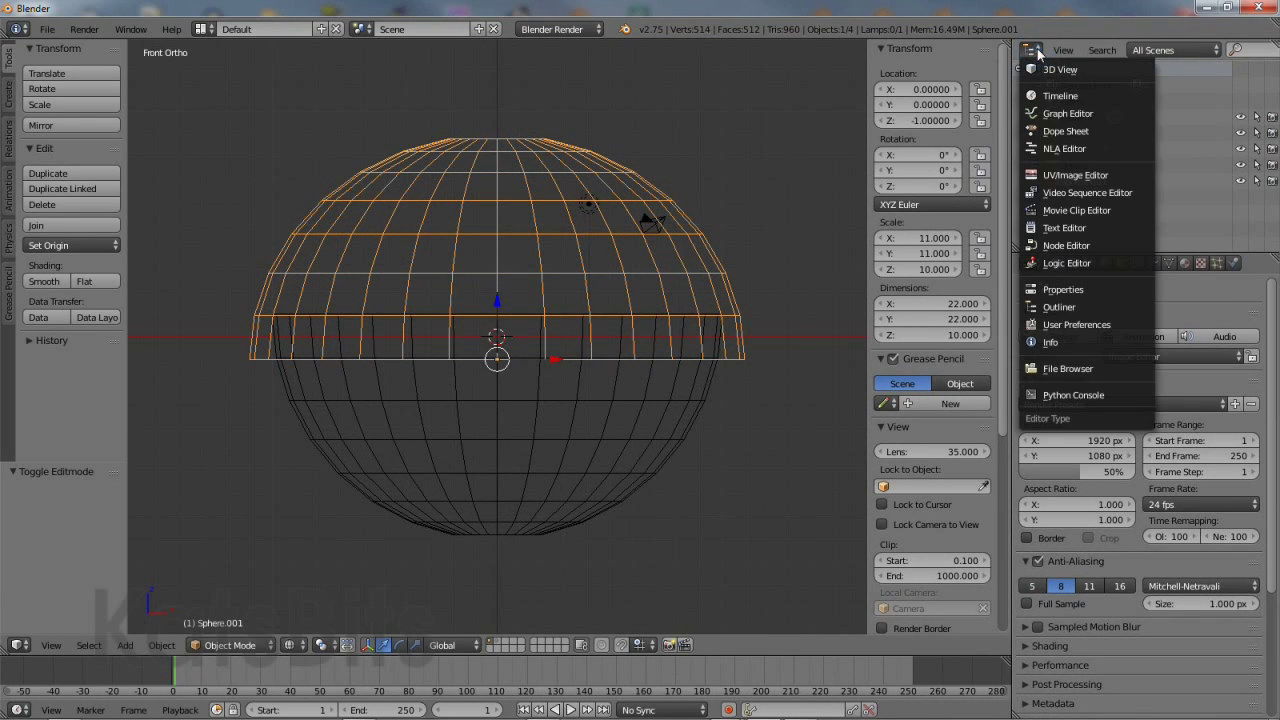
pyautogui.click(1062, 177)
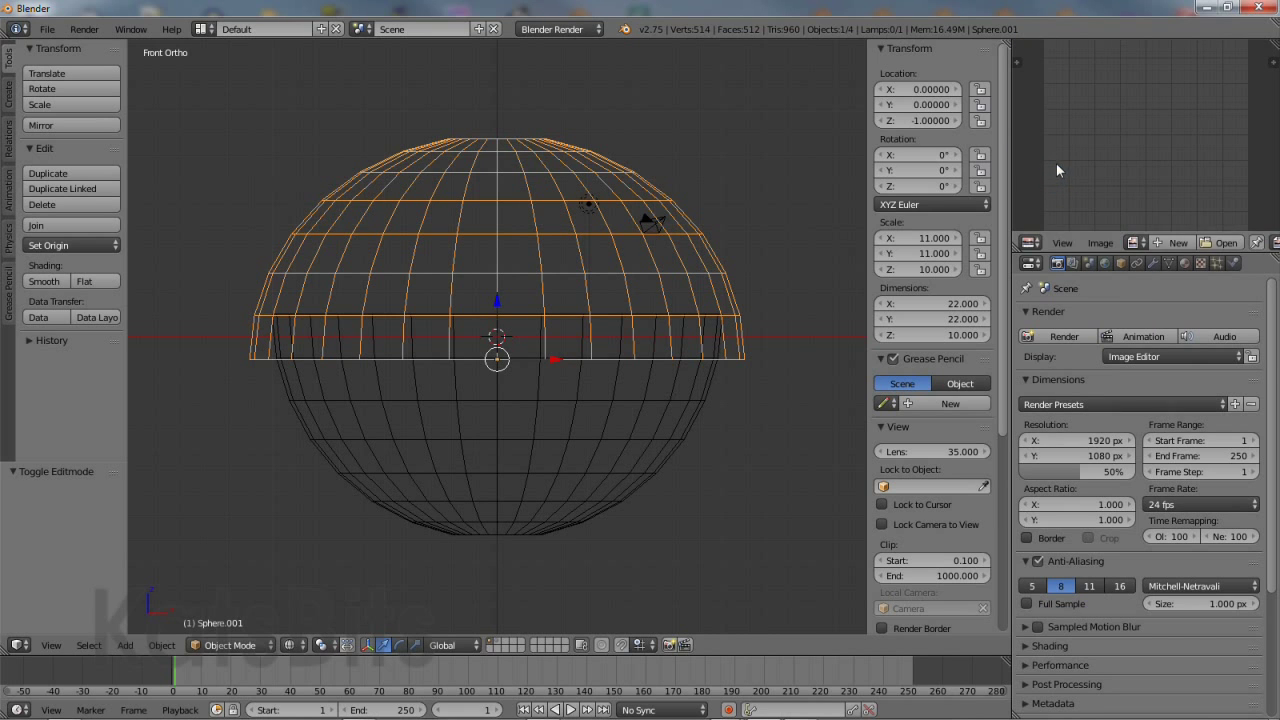
pyautogui.click(1172, 243)
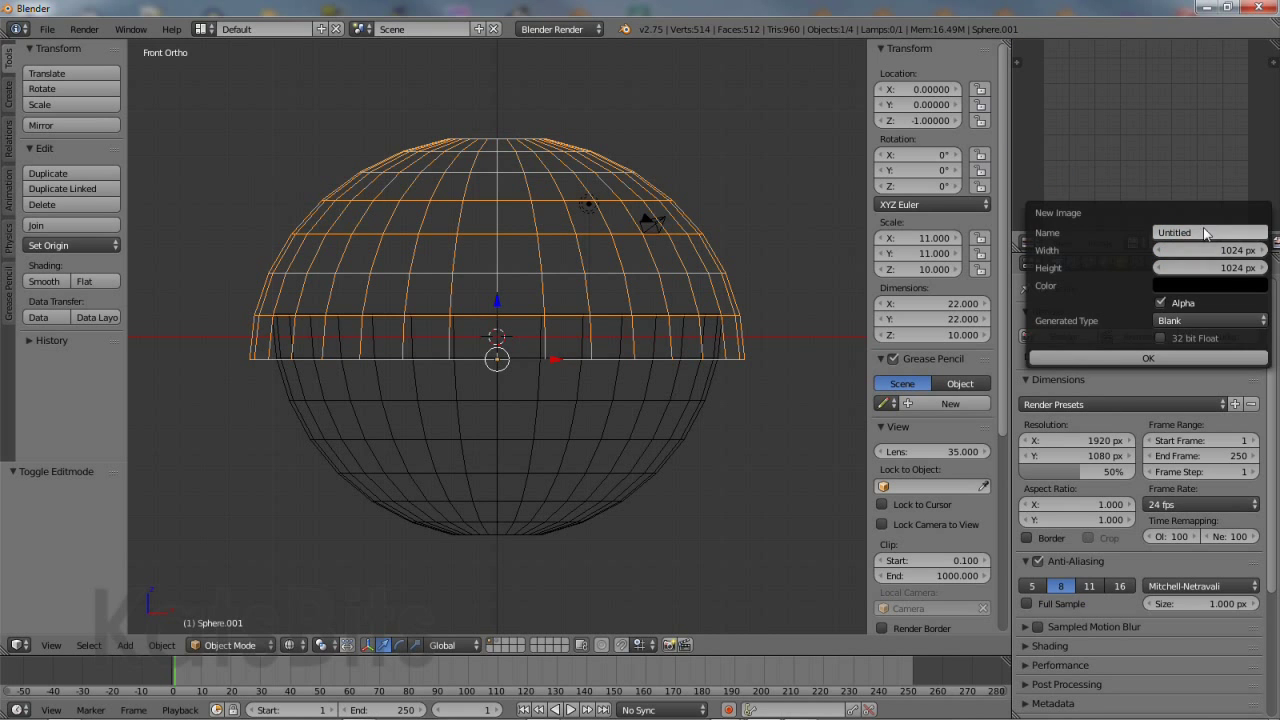
pyautogui.write('sky')
pyautogui.press('Return')
pyautogui.click(1181, 321)
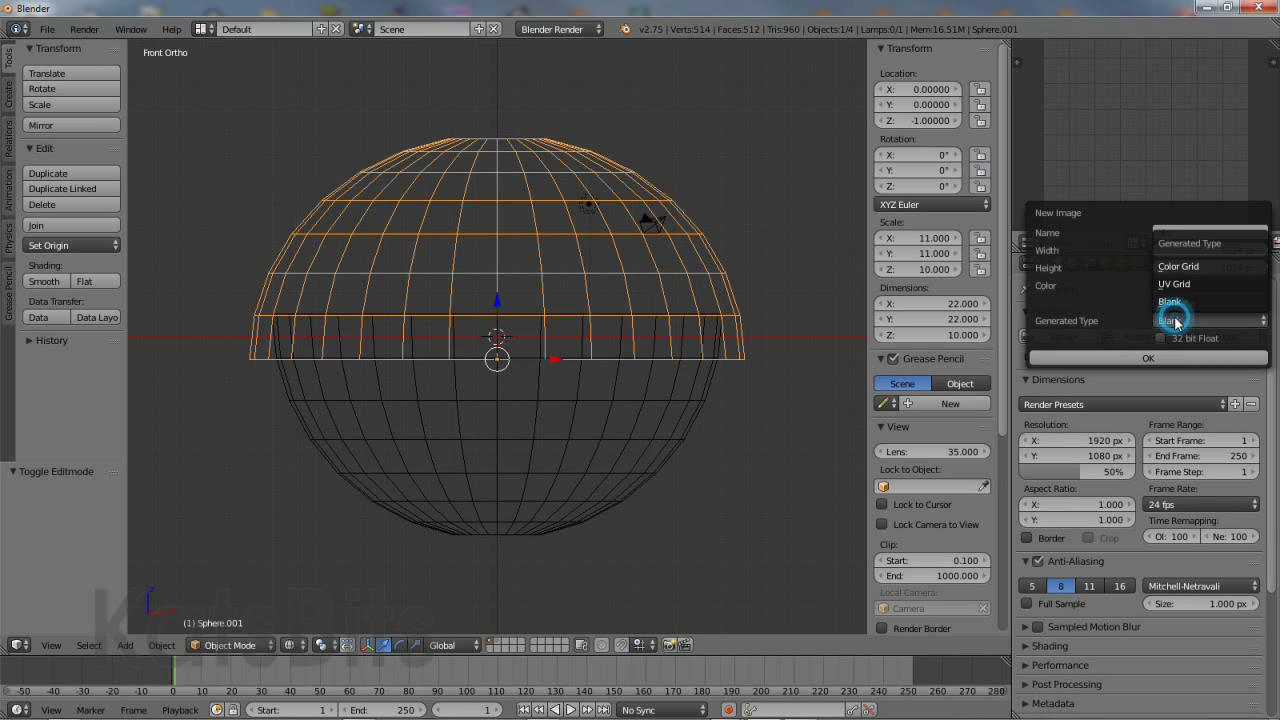
pyautogui.click(1178, 286)
pyautogui.click(1129, 356)
pyautogui.scroll(-4, 1112, 112)
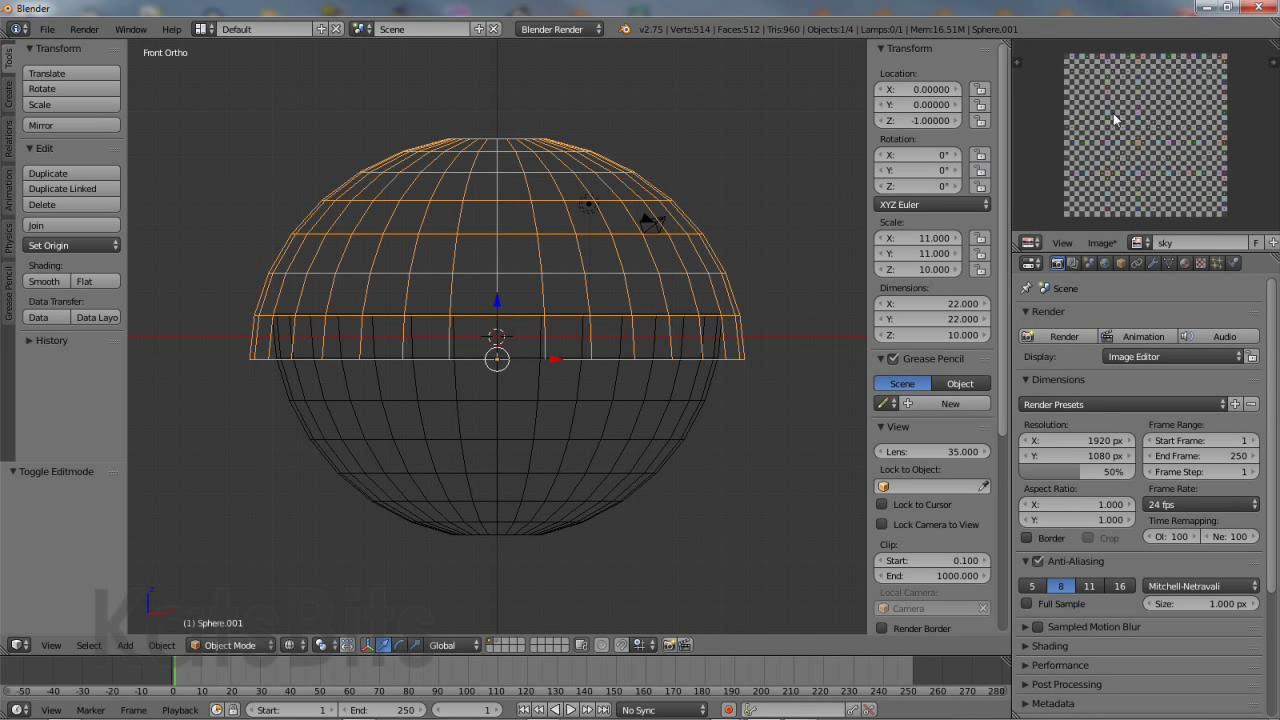
# - Select all of the upper dome's vertices in Edit Mode, unwrap them, and return to Object Mode
pyautogui.click(228, 645)
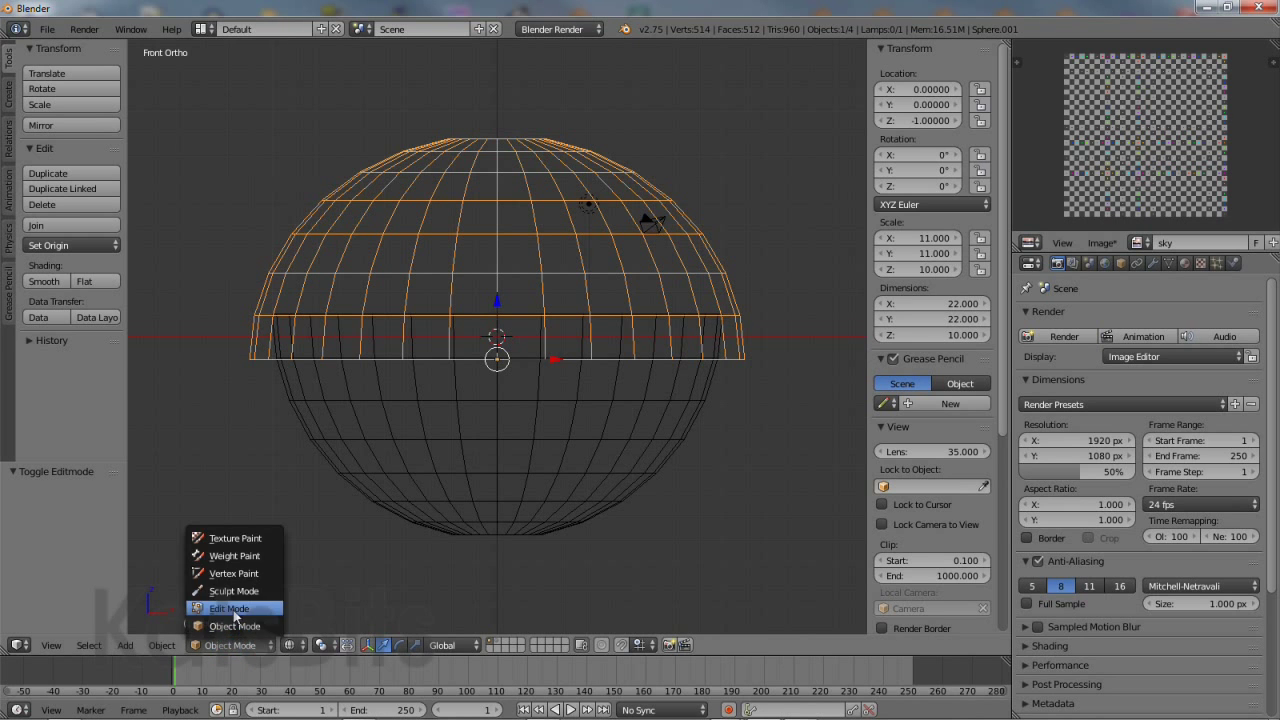
pyautogui.click(230, 609)
pyautogui.click(91, 645)
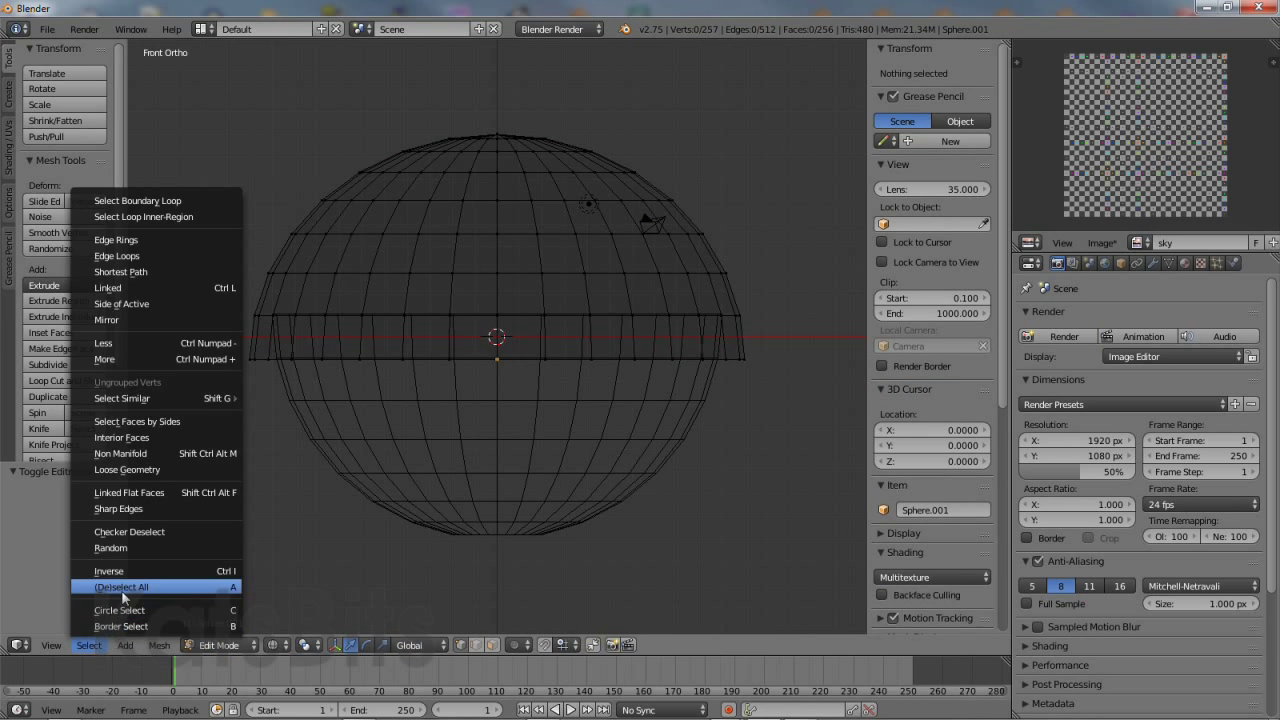
pyautogui.click(120, 596)
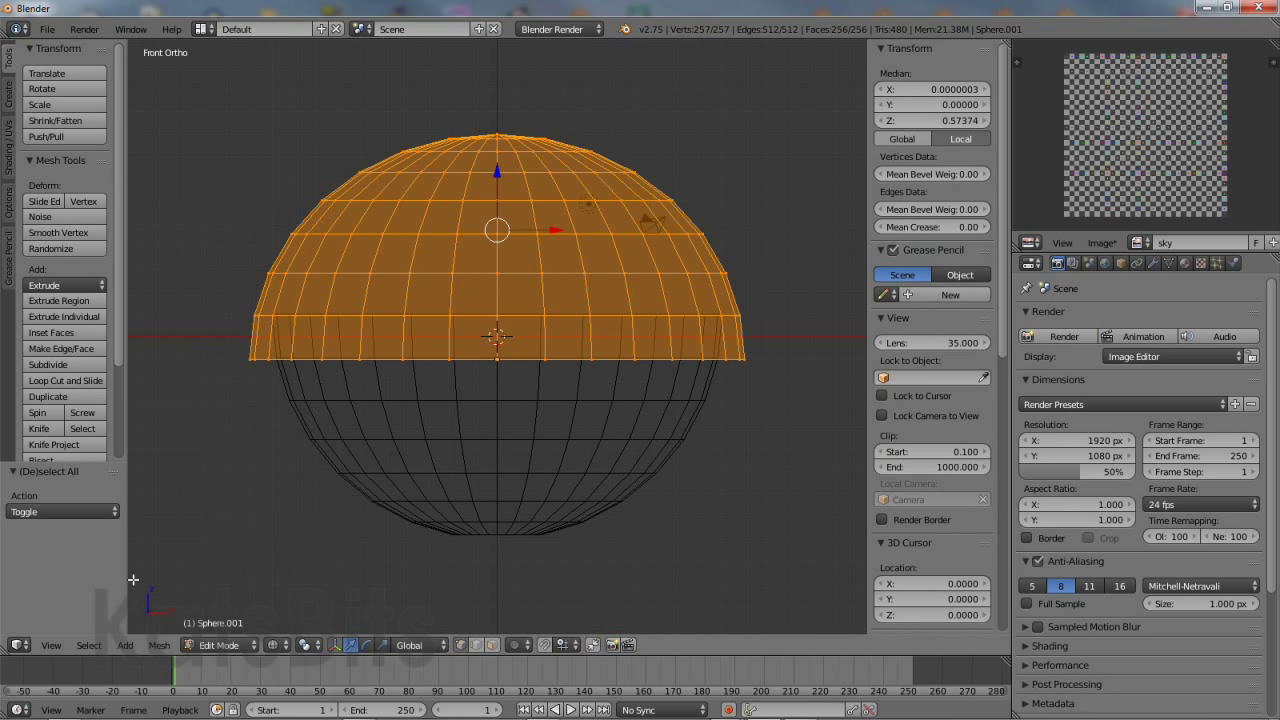
pyautogui.click(159, 645)
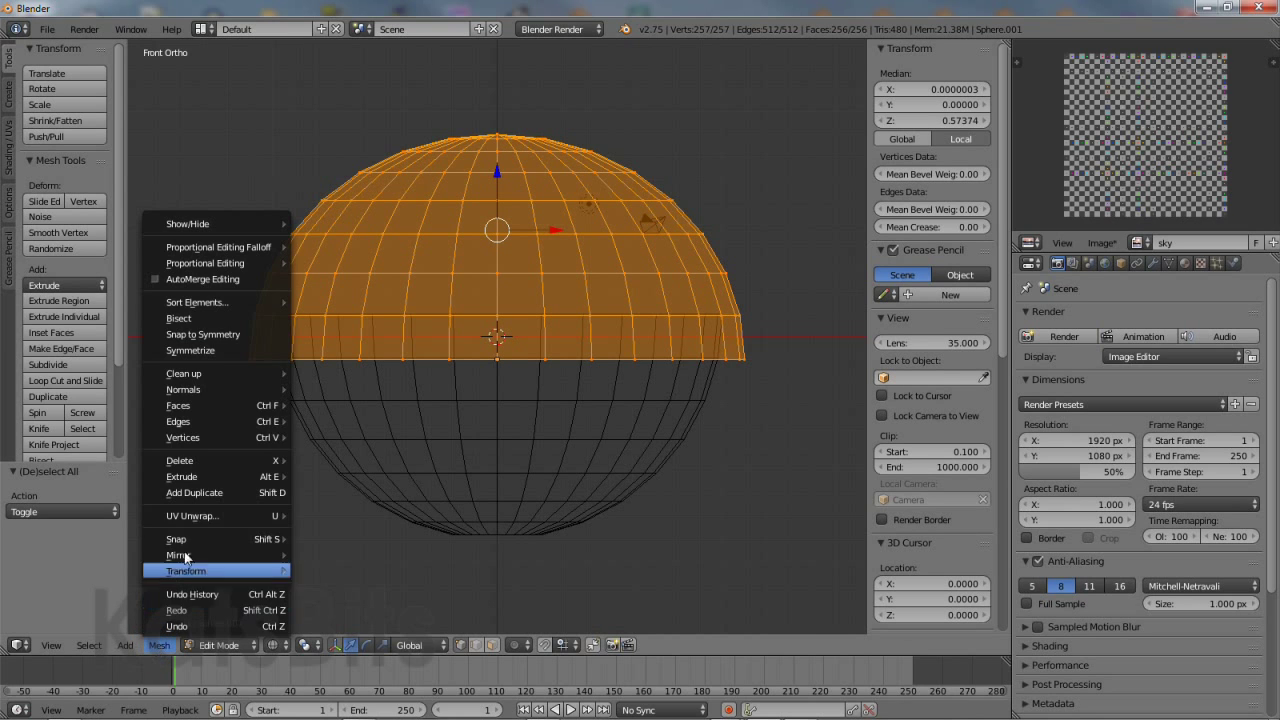
pyautogui.moveTo(192, 525)
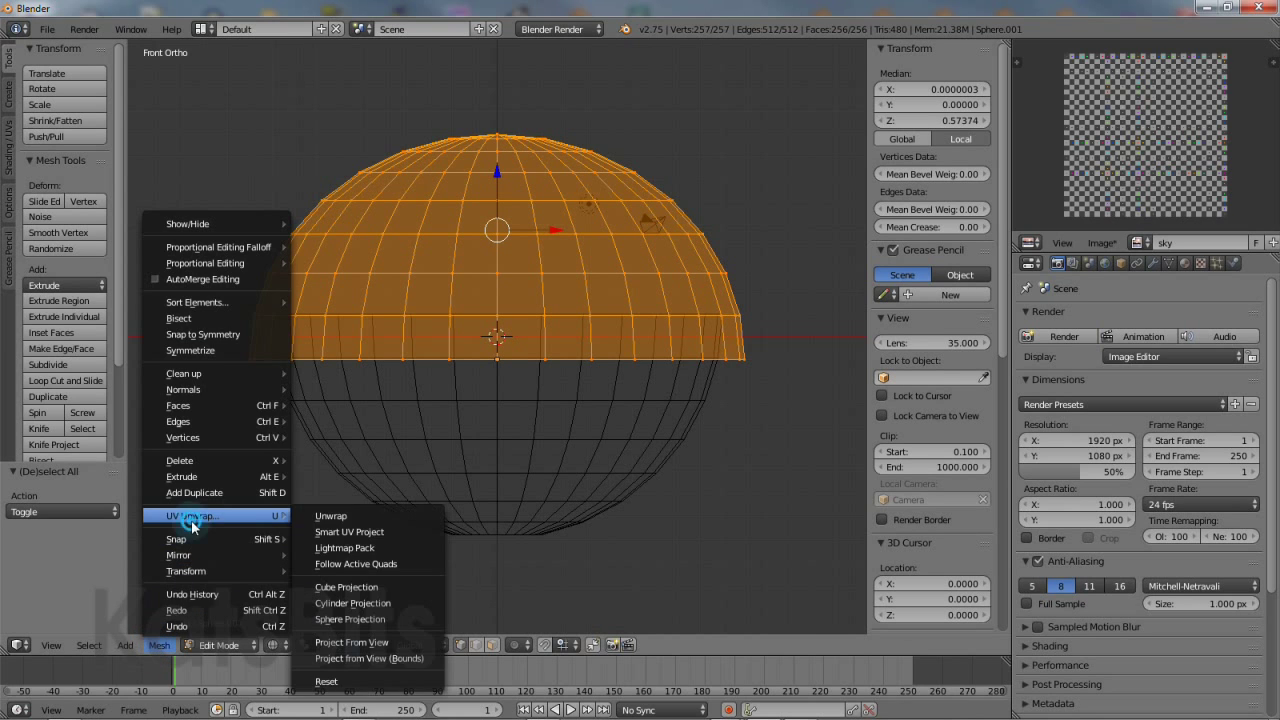
pyautogui.click(322, 518)
pyautogui.click(215, 645)
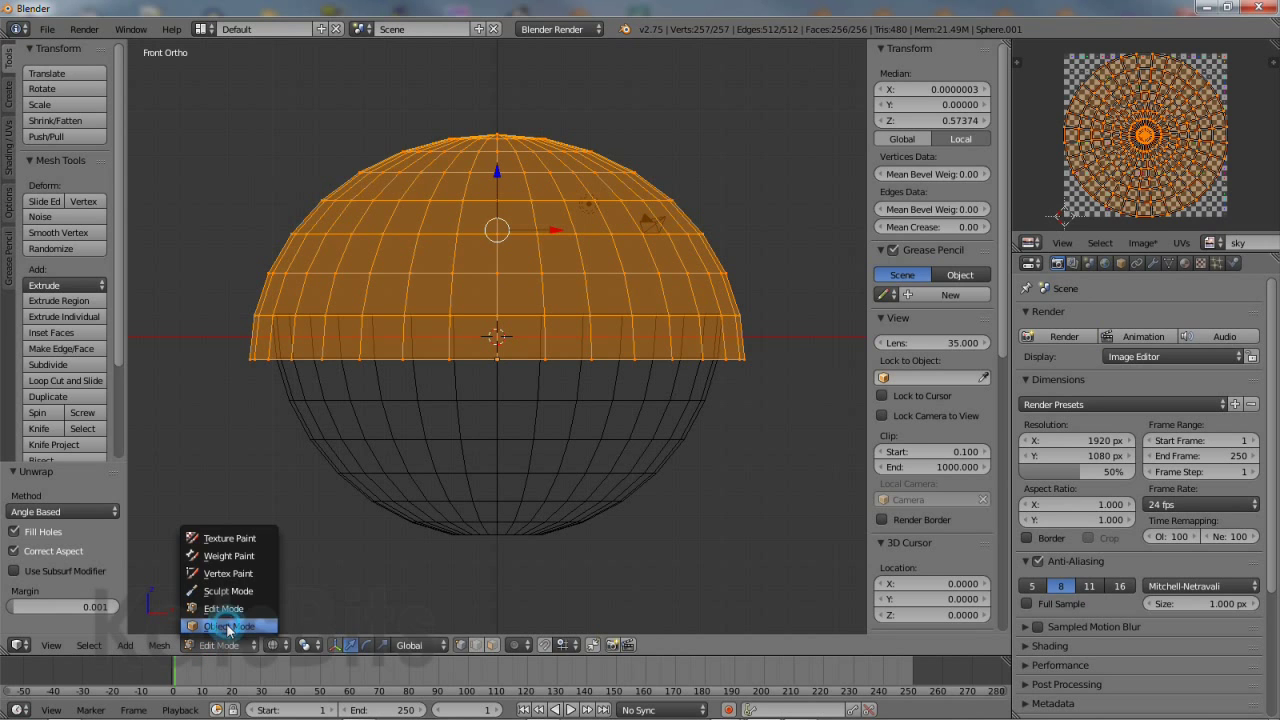
pyautogui.click(226, 623)
# - Select the lower hemisphere and create a 1024 × 1024 Color Grid image named 'ground'
pyautogui.rightClick(424, 496)
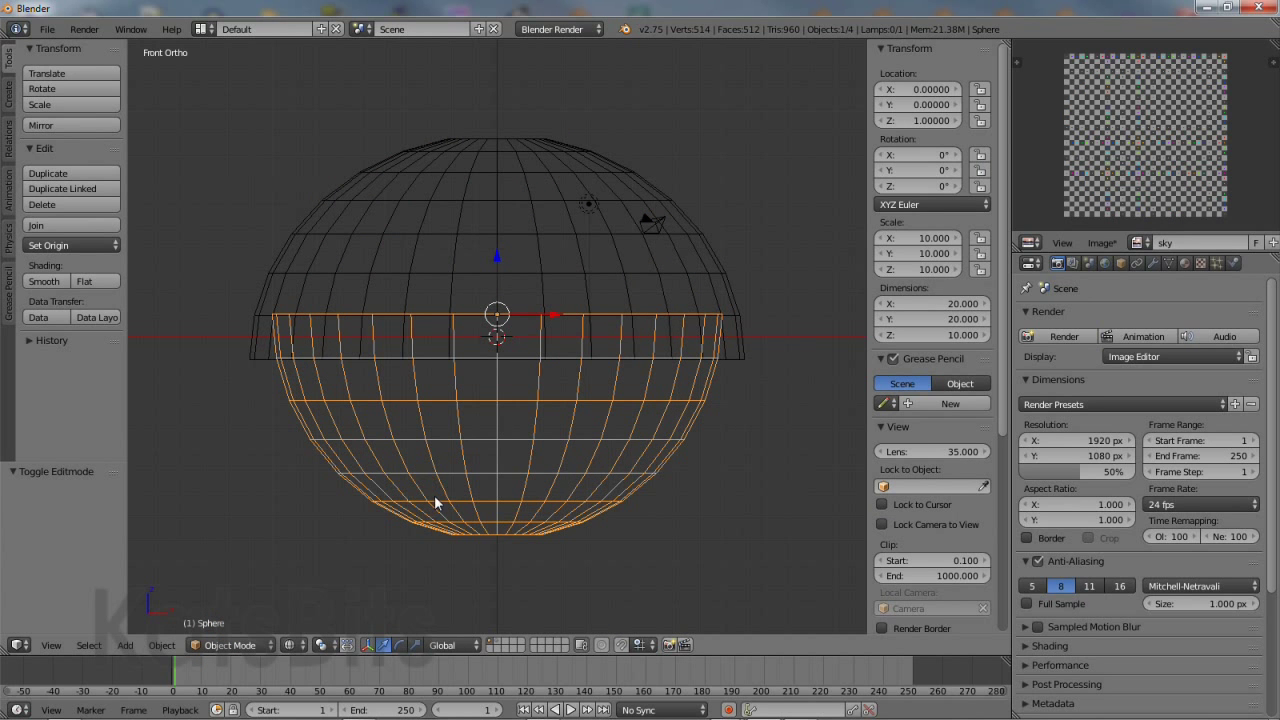
pyautogui.scroll(-3, 1140, 243)
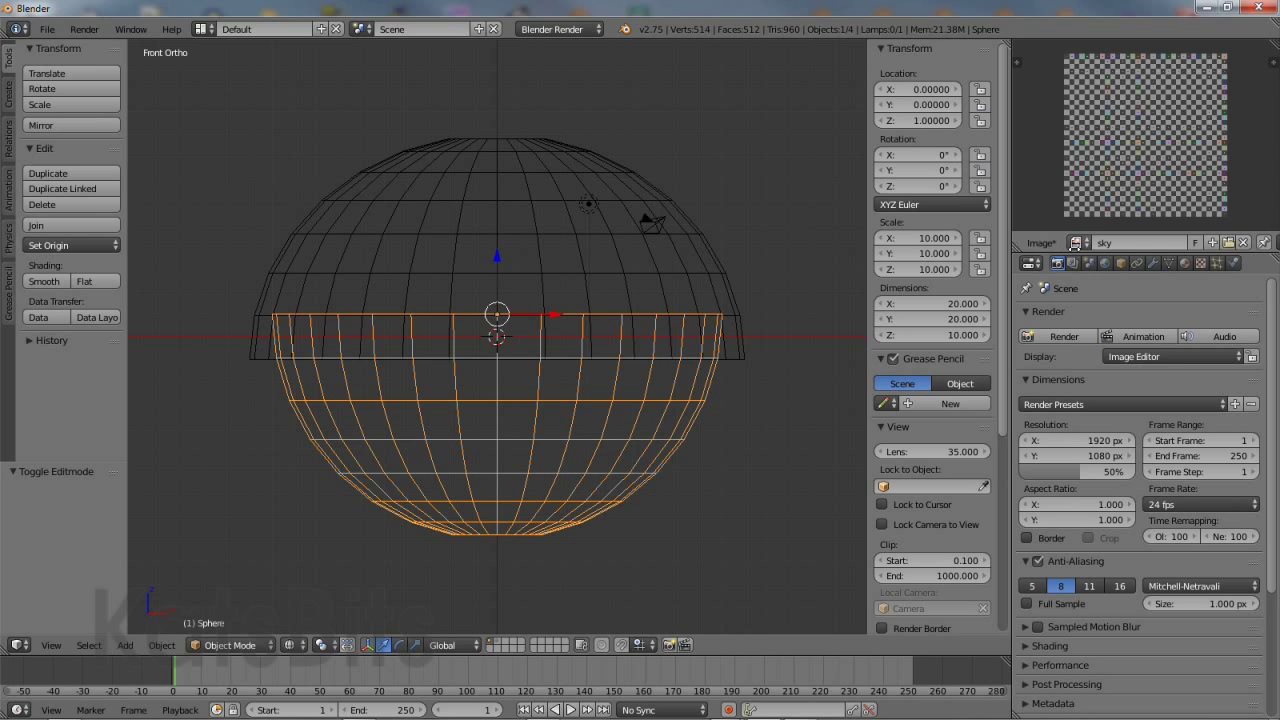
pyautogui.click(1212, 244)
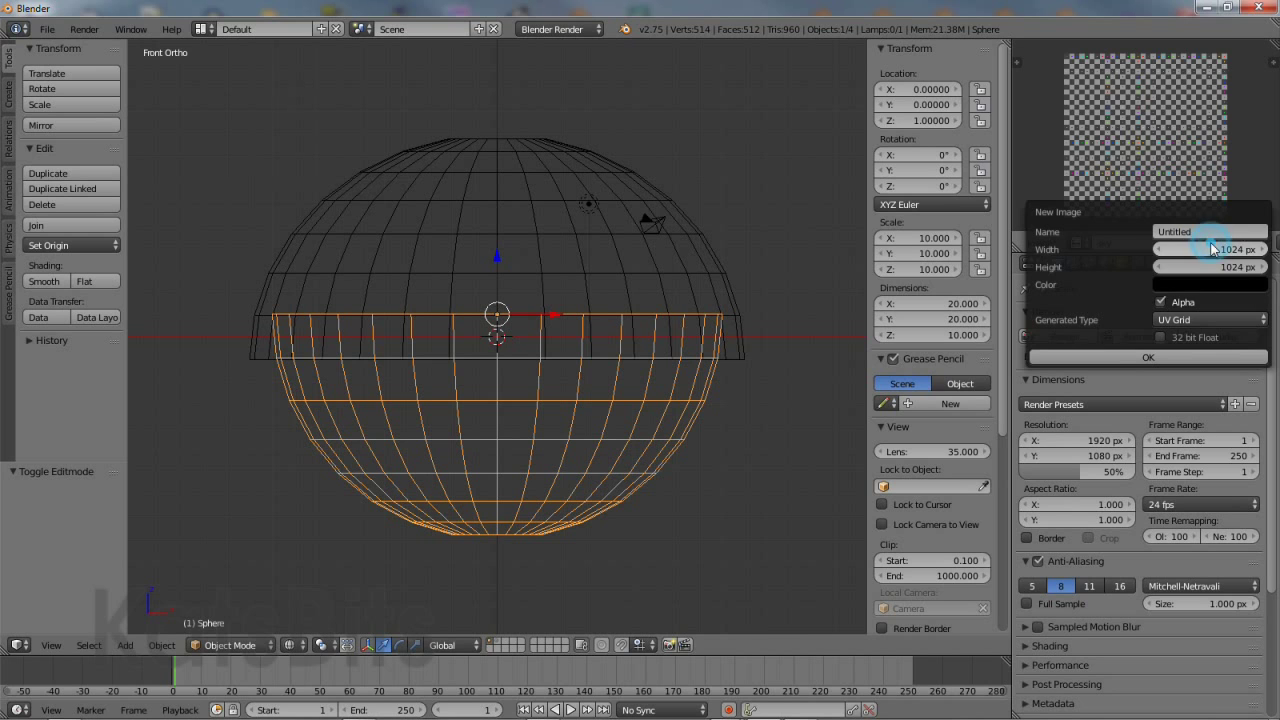
pyautogui.click(1201, 230)
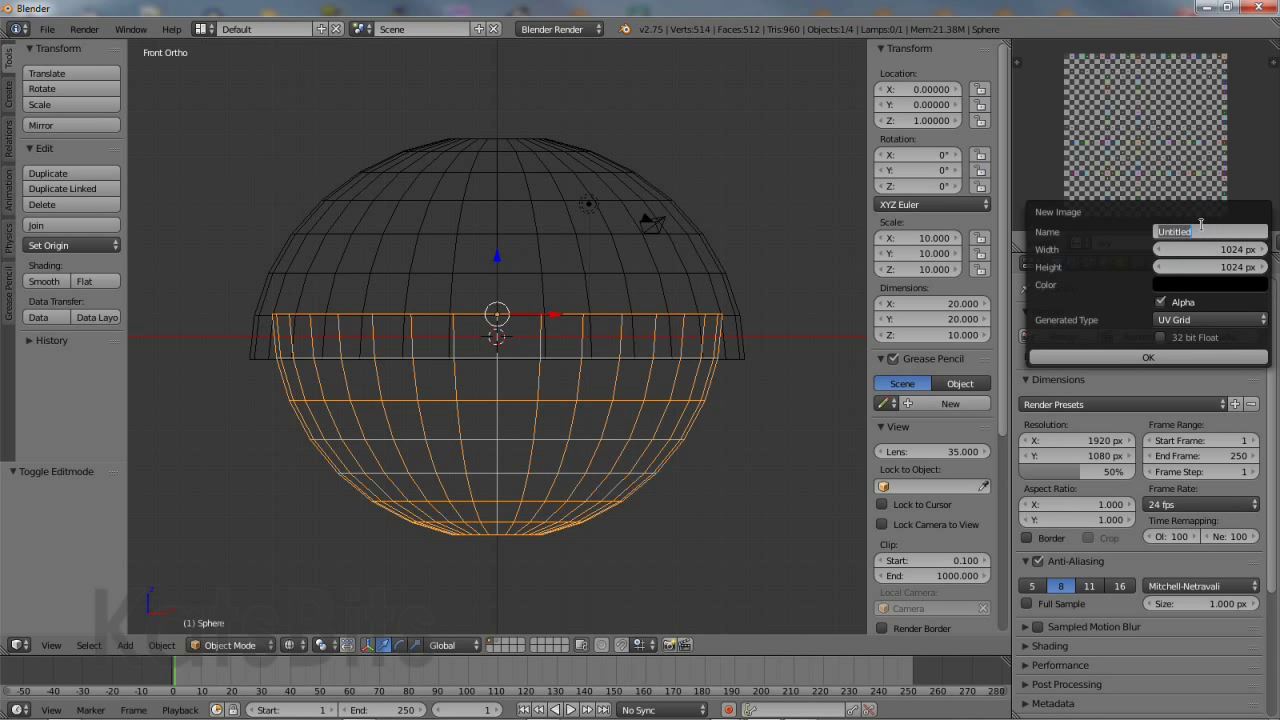
pyautogui.write('ground')
pyautogui.press('Return')
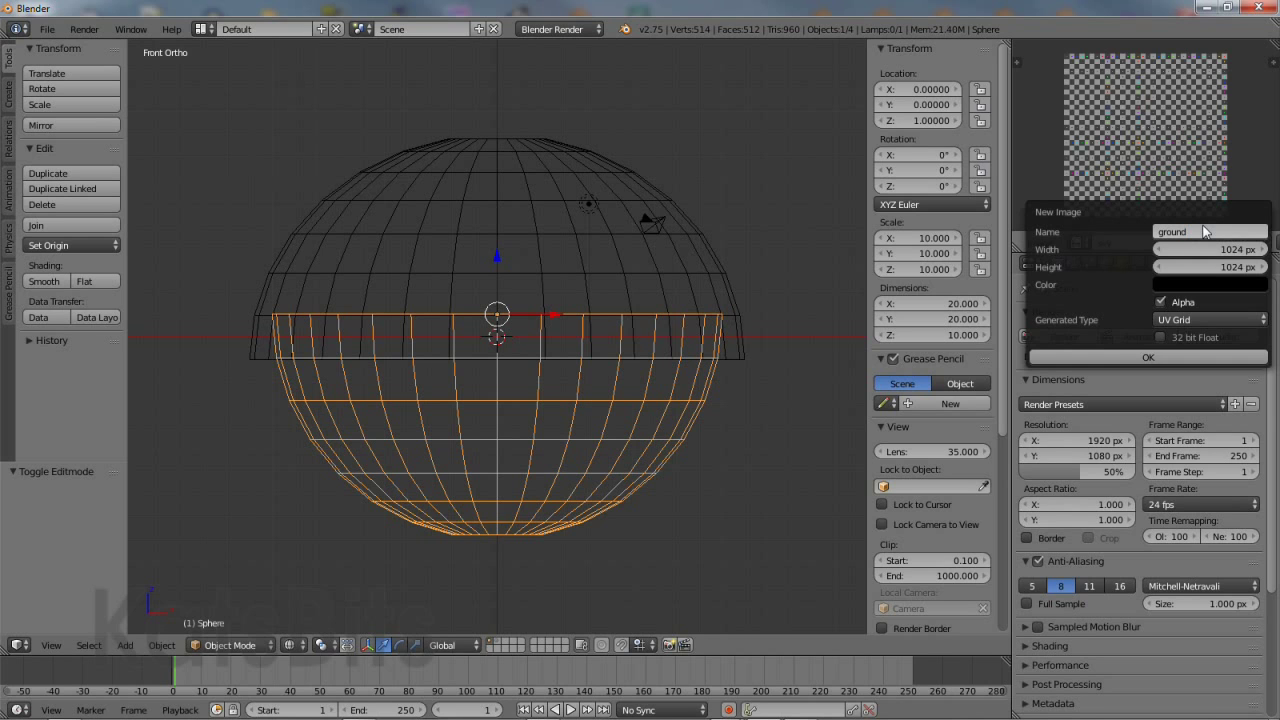
pyautogui.click(1198, 319)
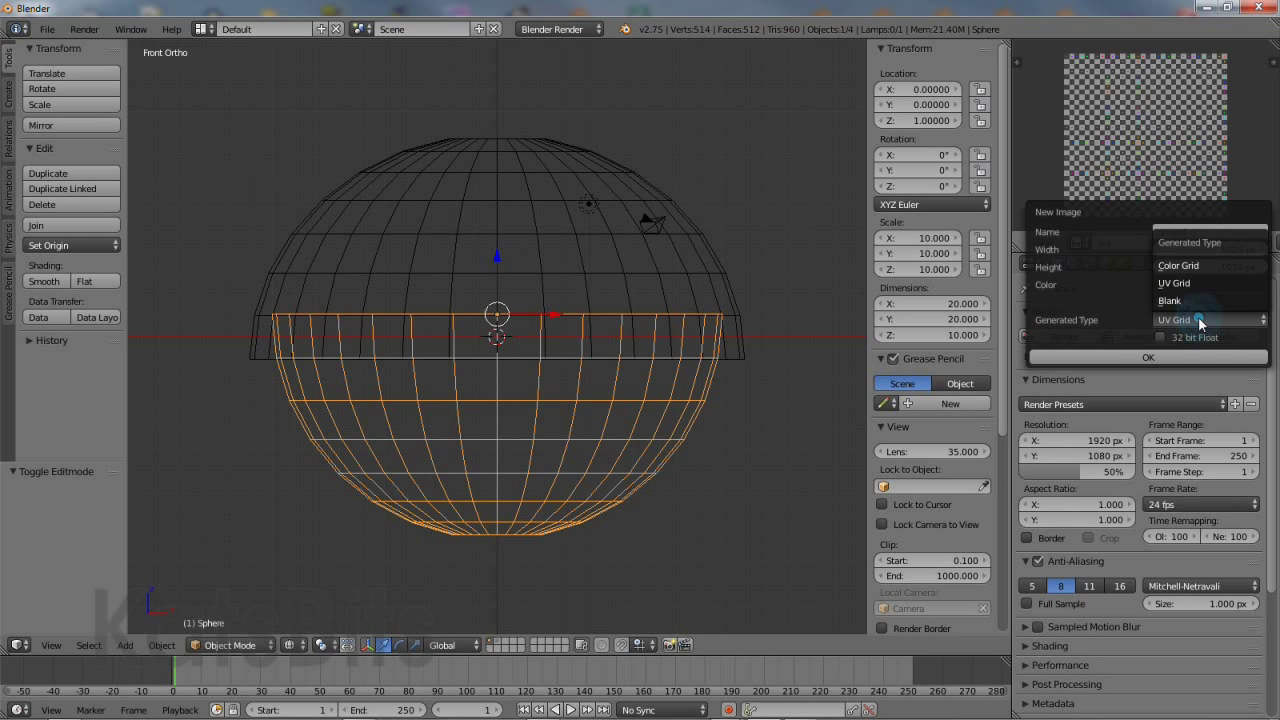
pyautogui.click(1196, 266)
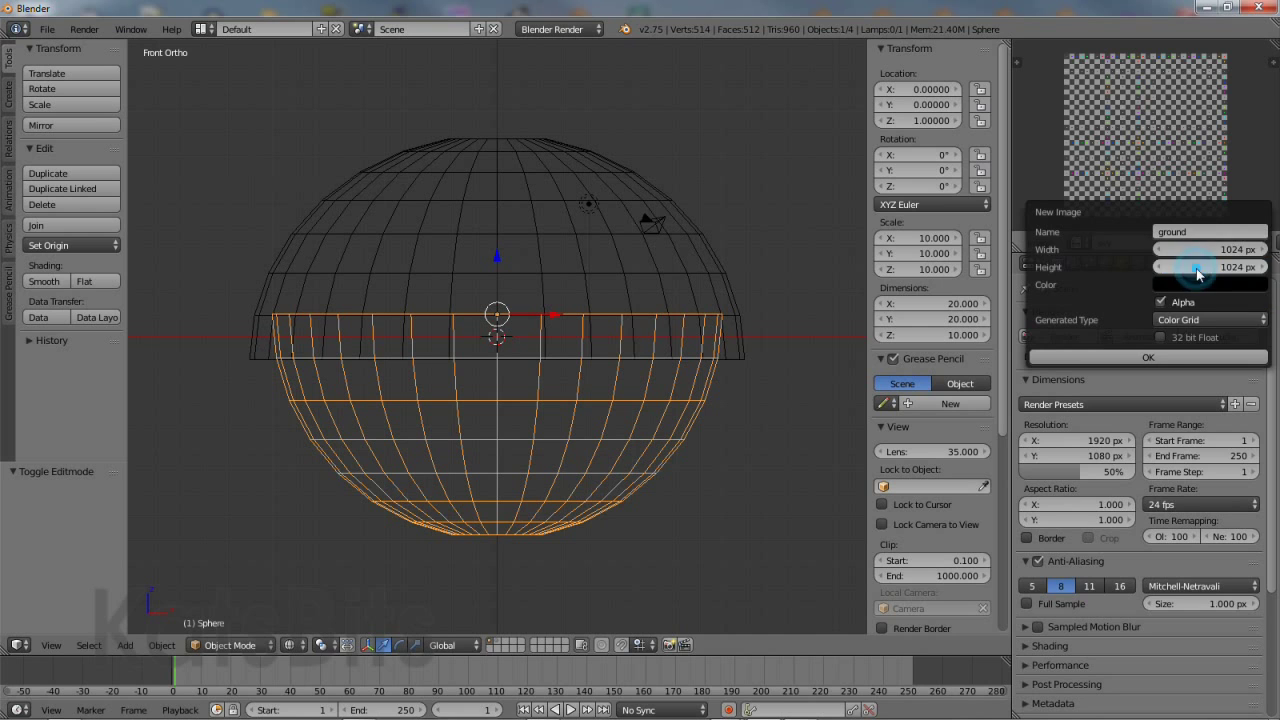
pyautogui.click(1160, 358)
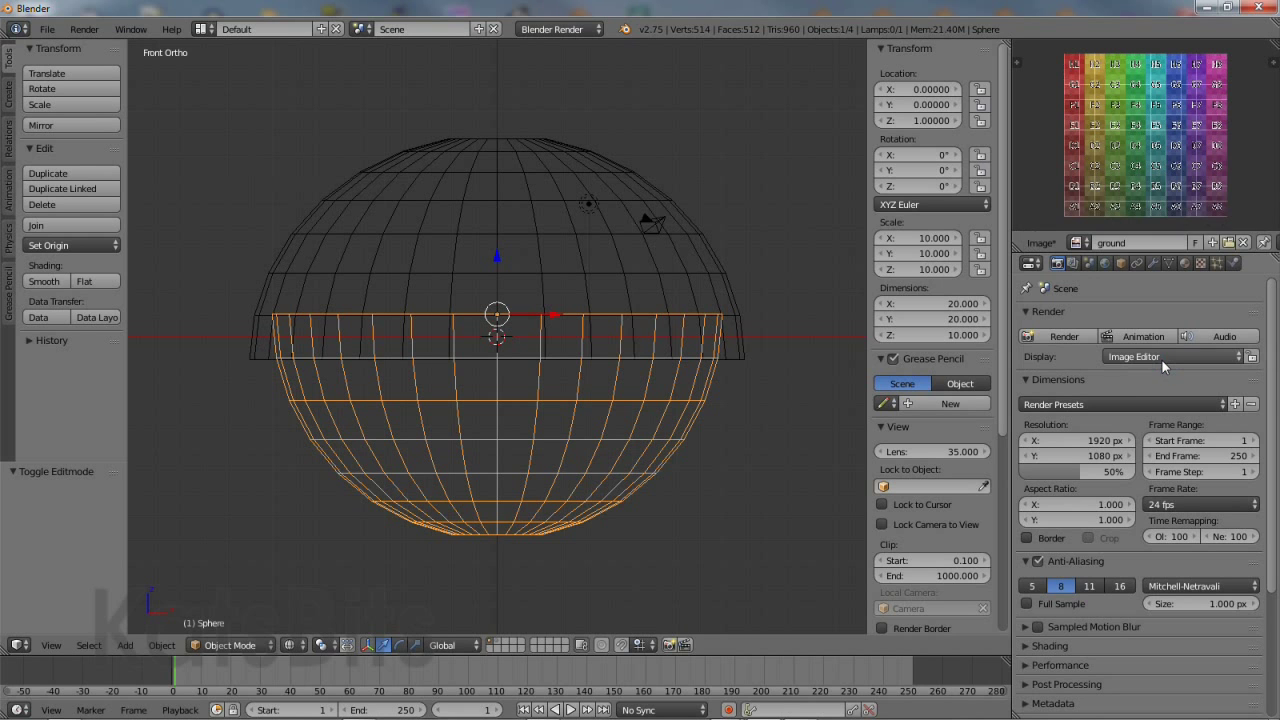
# - Select all of the lower hemisphere's vertices in Edit Mode and unwrap them onto the ground image
pyautogui.click(232, 645)
pyautogui.click(240, 606)
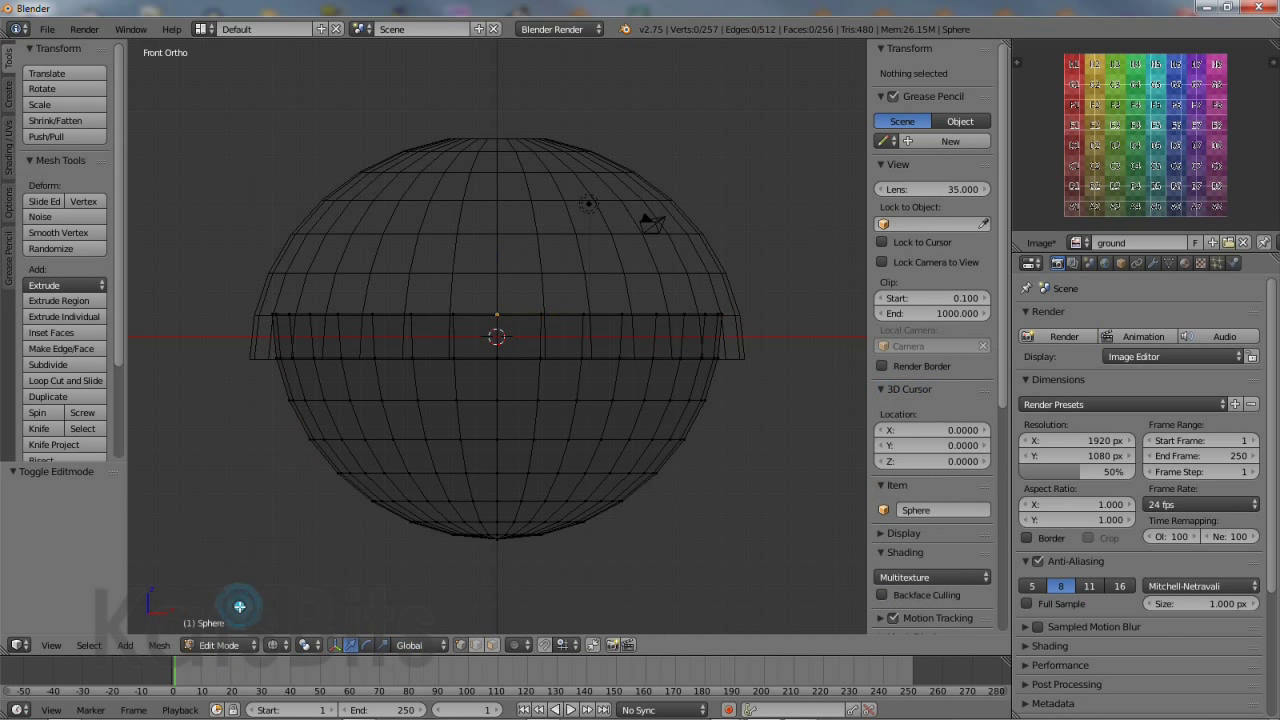
pyautogui.click(89, 645)
pyautogui.click(122, 586)
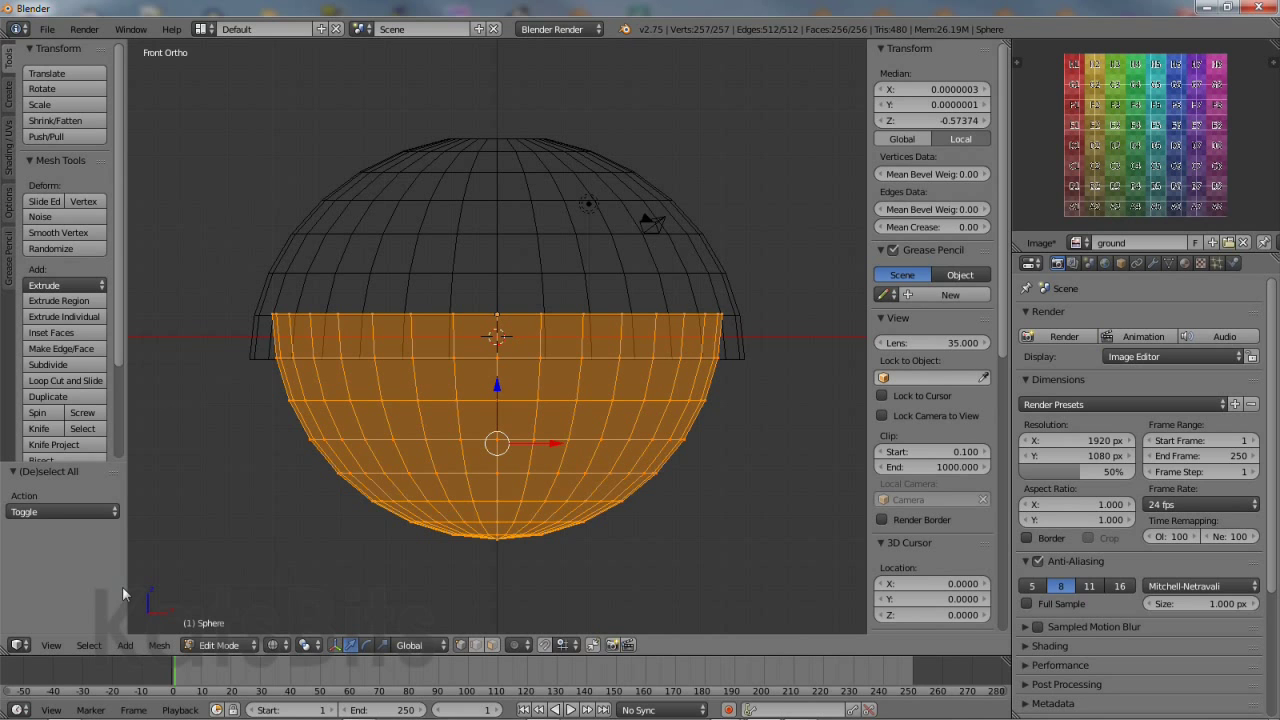
pyautogui.click(159, 645)
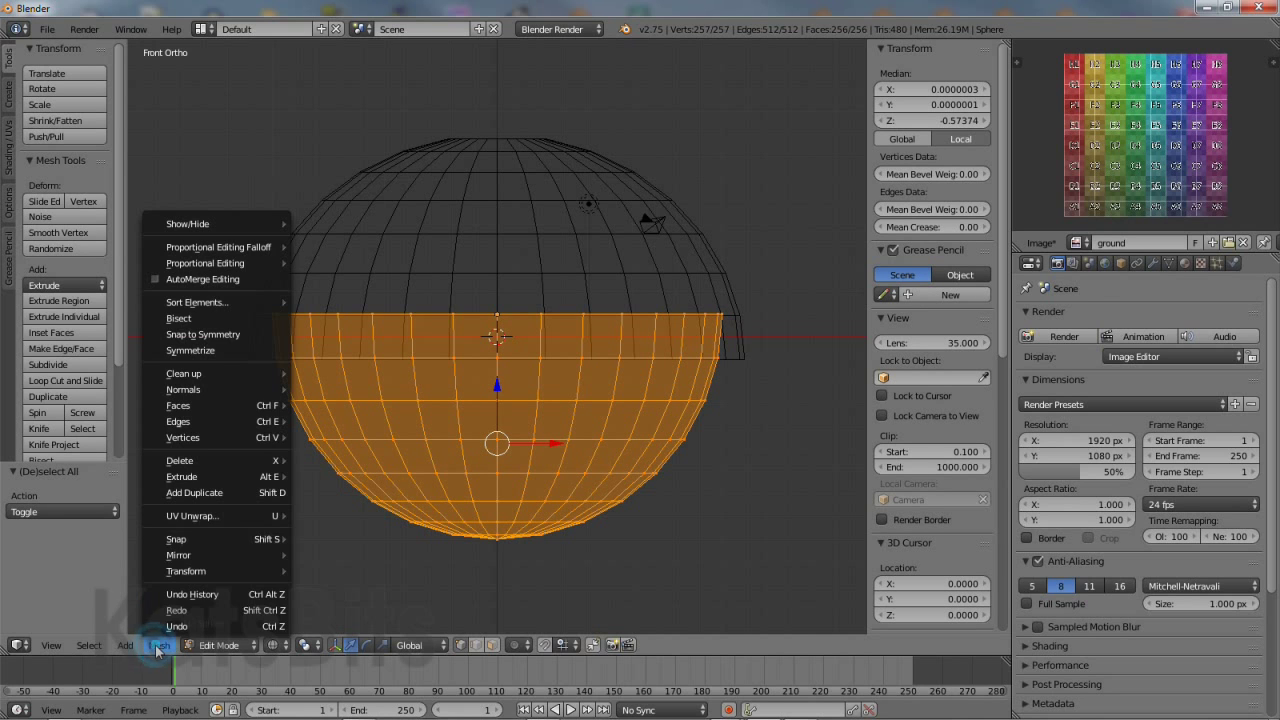
pyautogui.moveTo(184, 516)
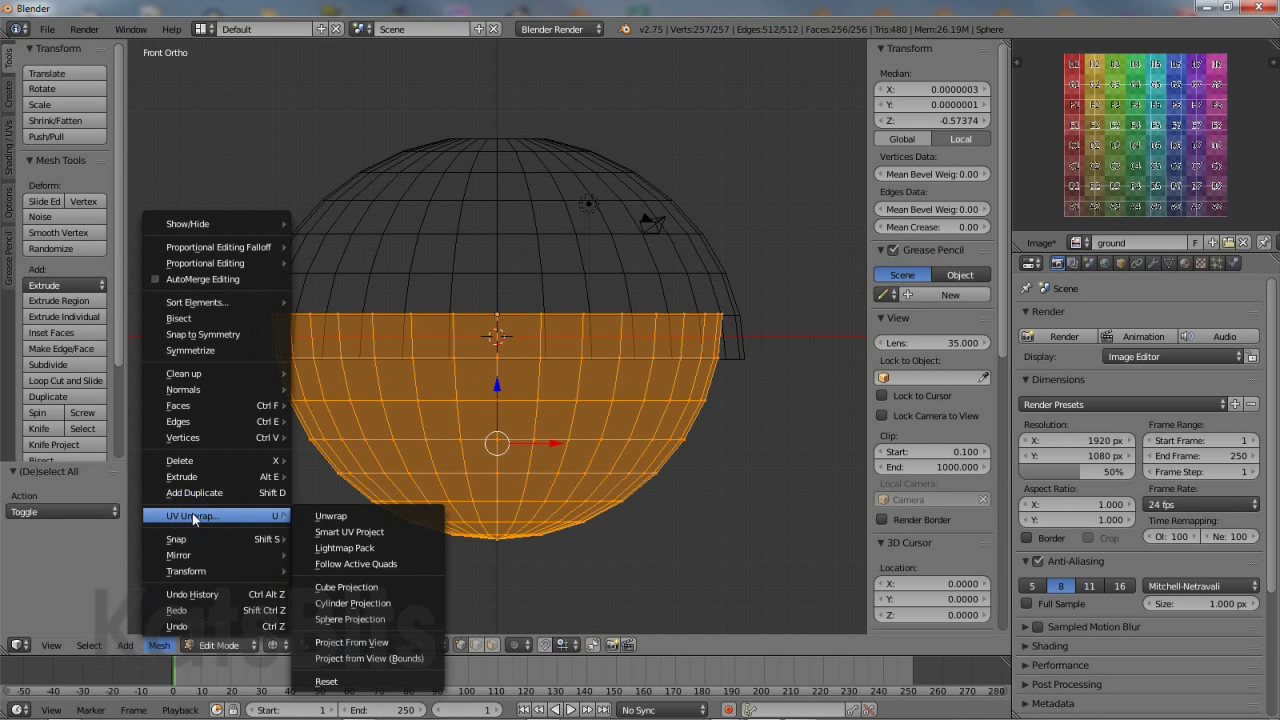
pyautogui.click(332, 517)
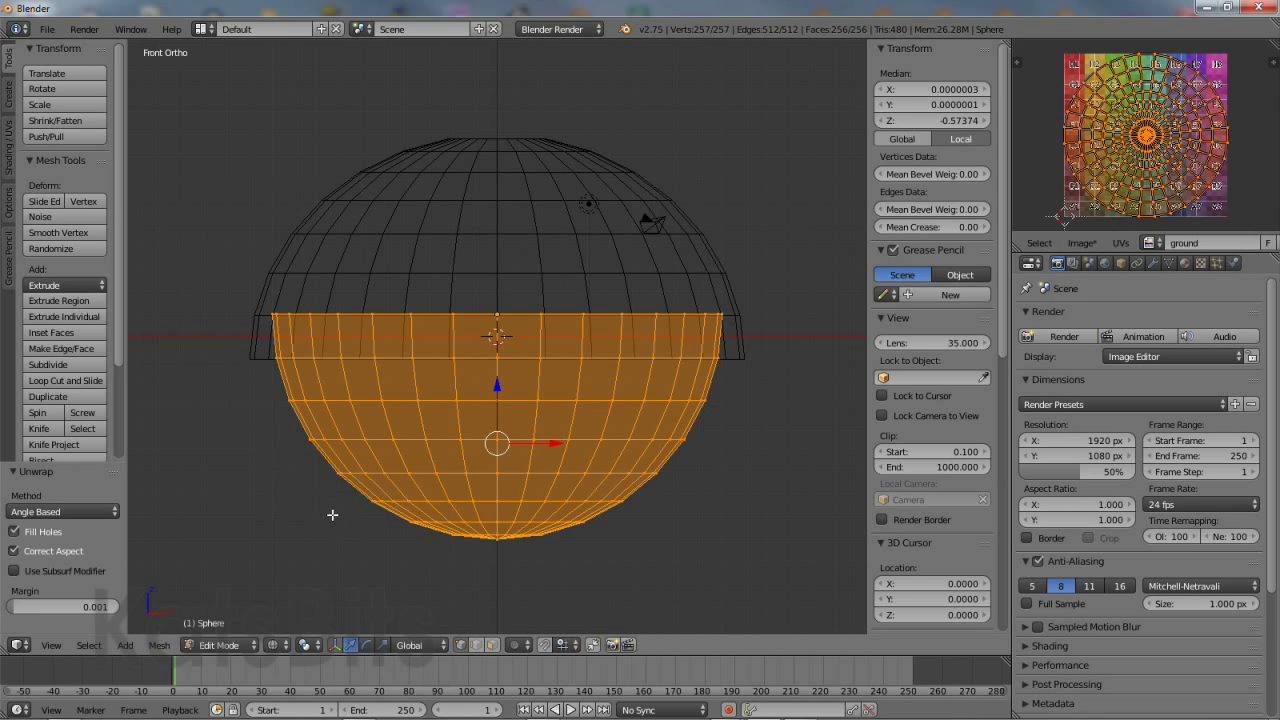
# - Switch to Texture shading, return to Object Mode, and select the upper hemisphere Sphere.001
pyautogui.click(273, 645)
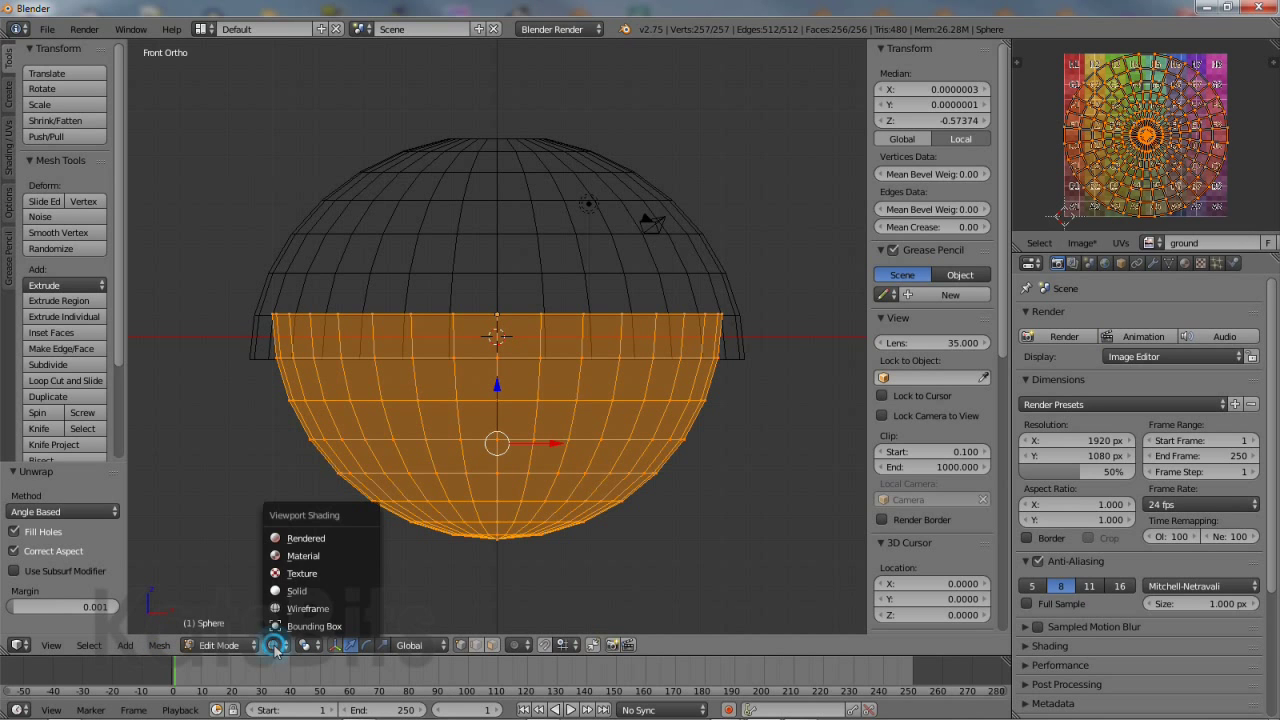
pyautogui.click(300, 573)
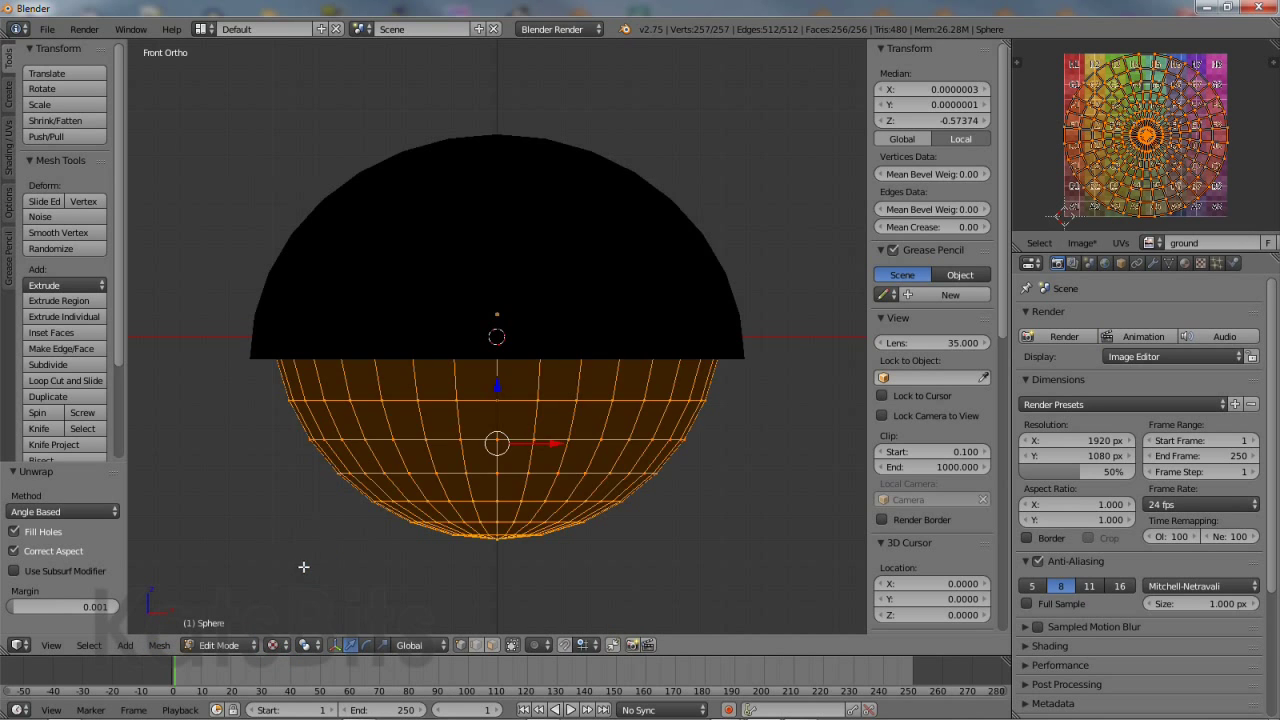
pyautogui.click(218, 645)
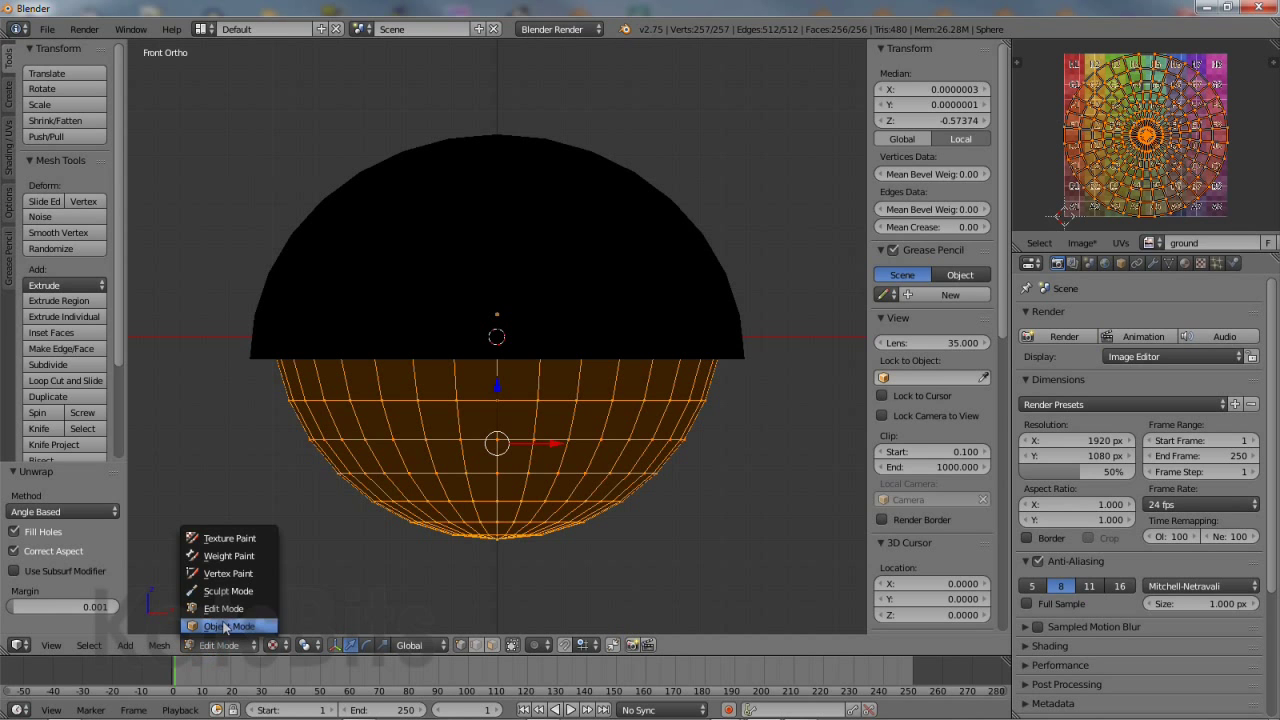
pyautogui.click(222, 623)
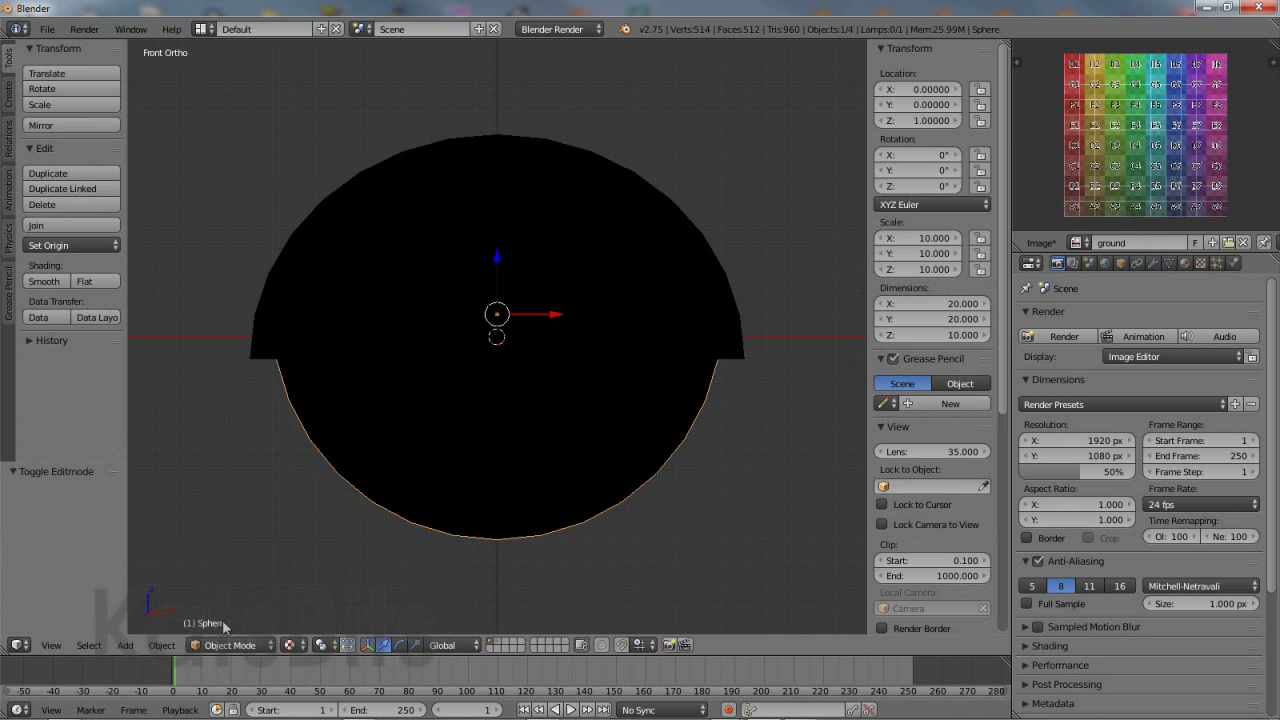
pyautogui.rightClick(333, 208)
# - Add a new material to the upper hemisphere Sphere.001 and name it sky
pyautogui.click(1184, 263)
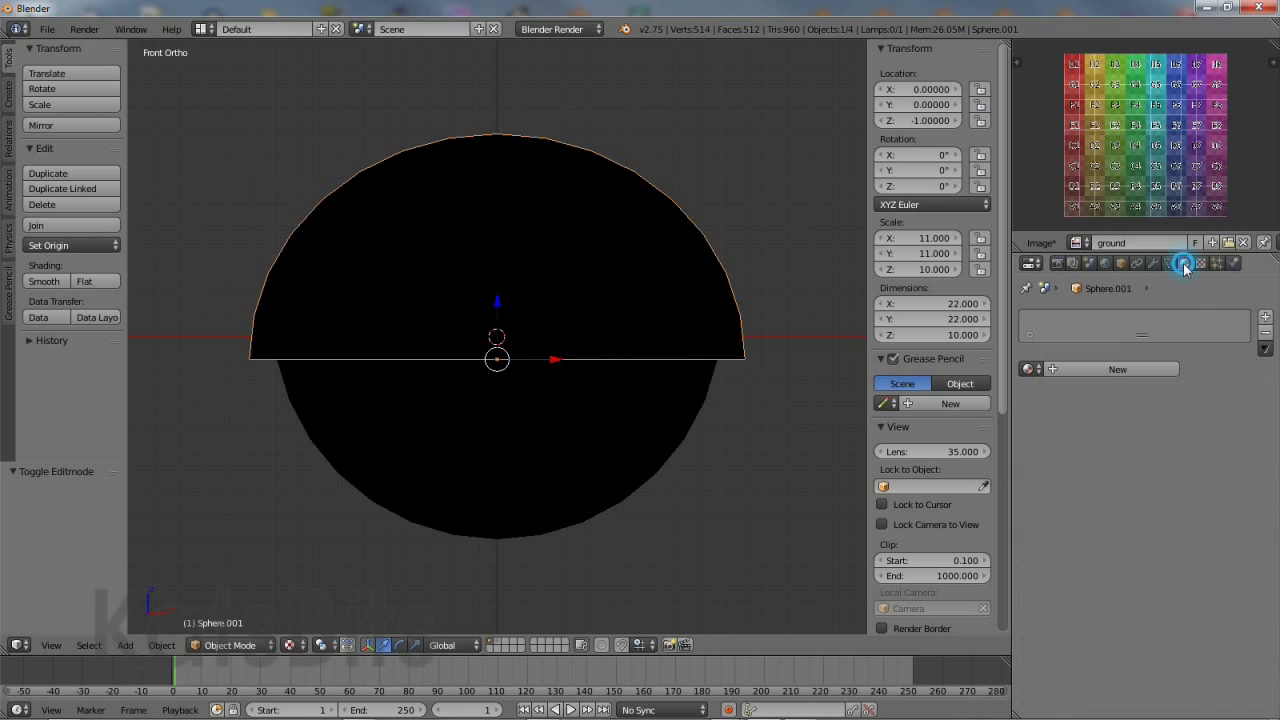
pyautogui.click(1067, 368)
pyautogui.click(1104, 369)
pyautogui.write('sky')
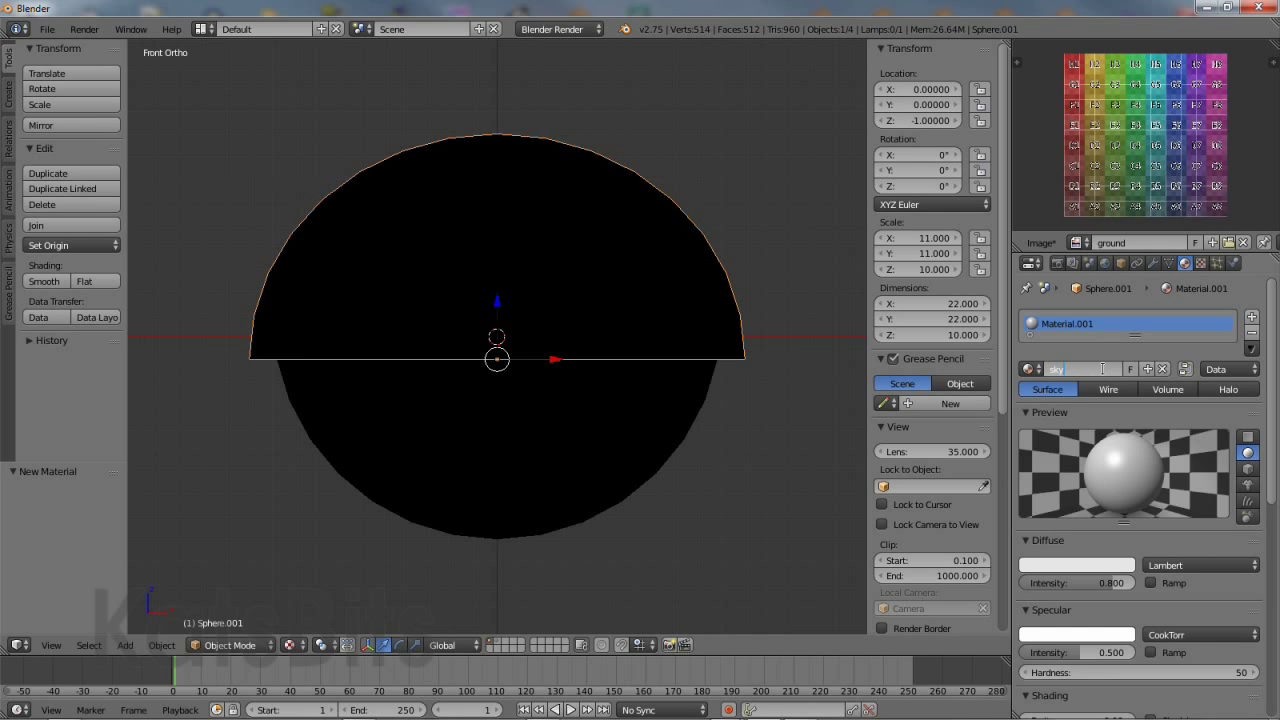
pyautogui.press('Return')
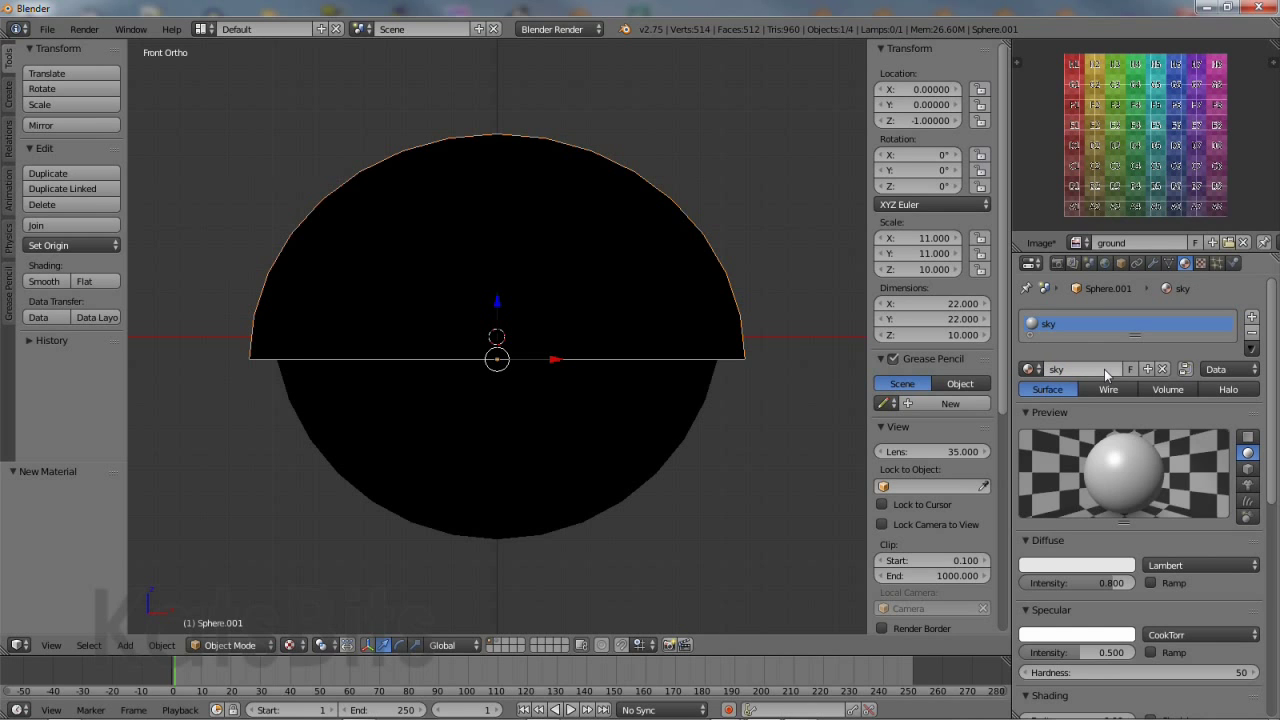
# - Add a new texture to the sky material and name it sky
pyautogui.click(1200, 263)
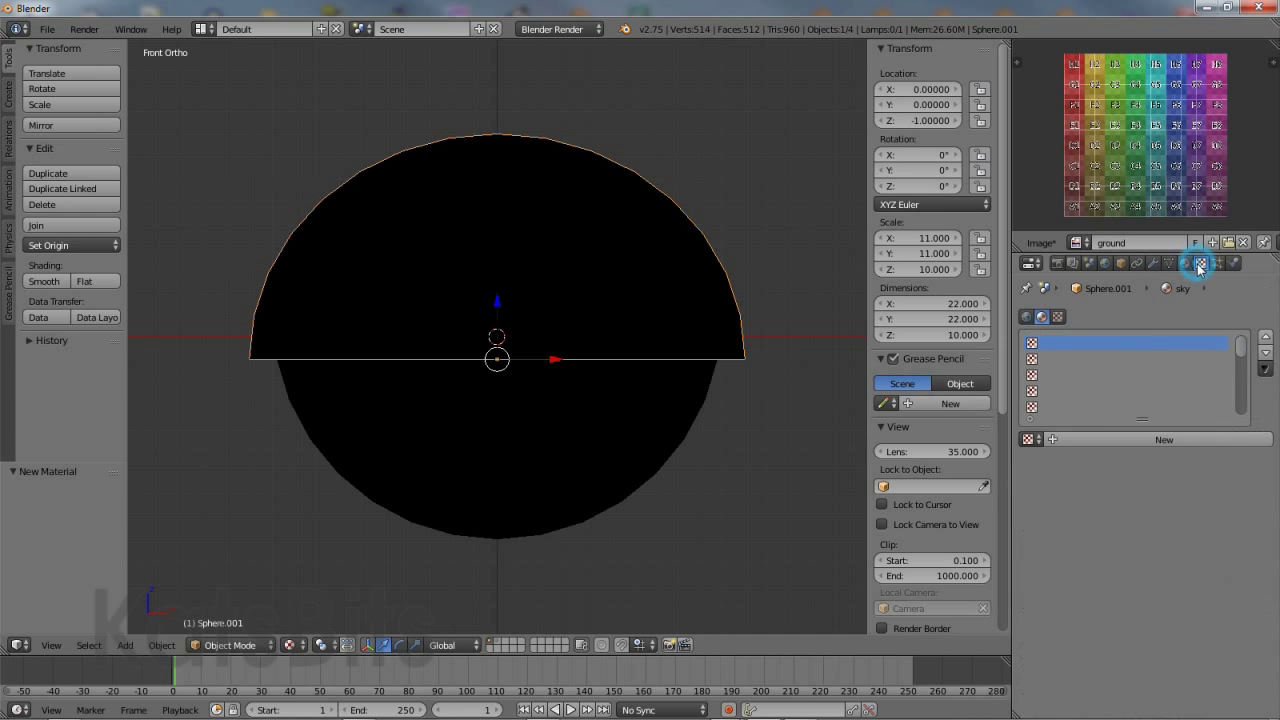
pyautogui.click(1094, 440)
pyautogui.click(1116, 437)
pyautogui.write('sky')
pyautogui.press('Return')
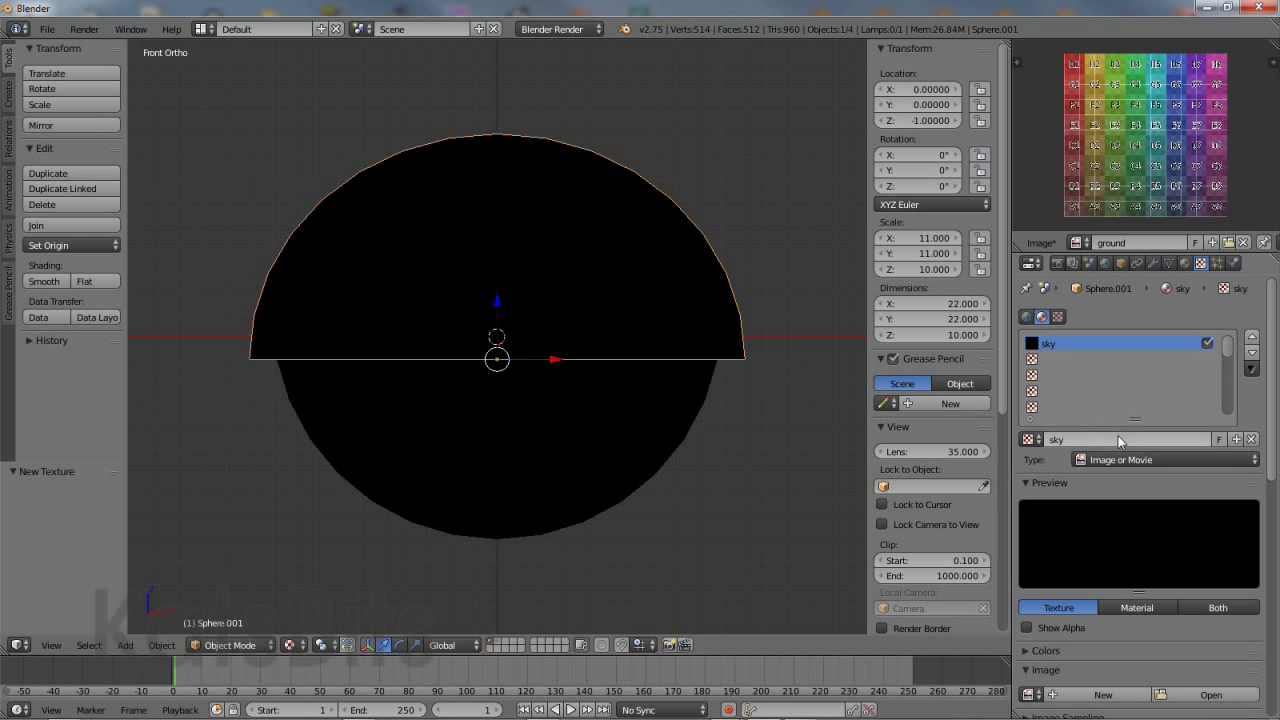
# - Load the sky image into the texture, set Preview to Both, and keep UV coordinates
pyautogui.scroll(-5, 1082, 544)
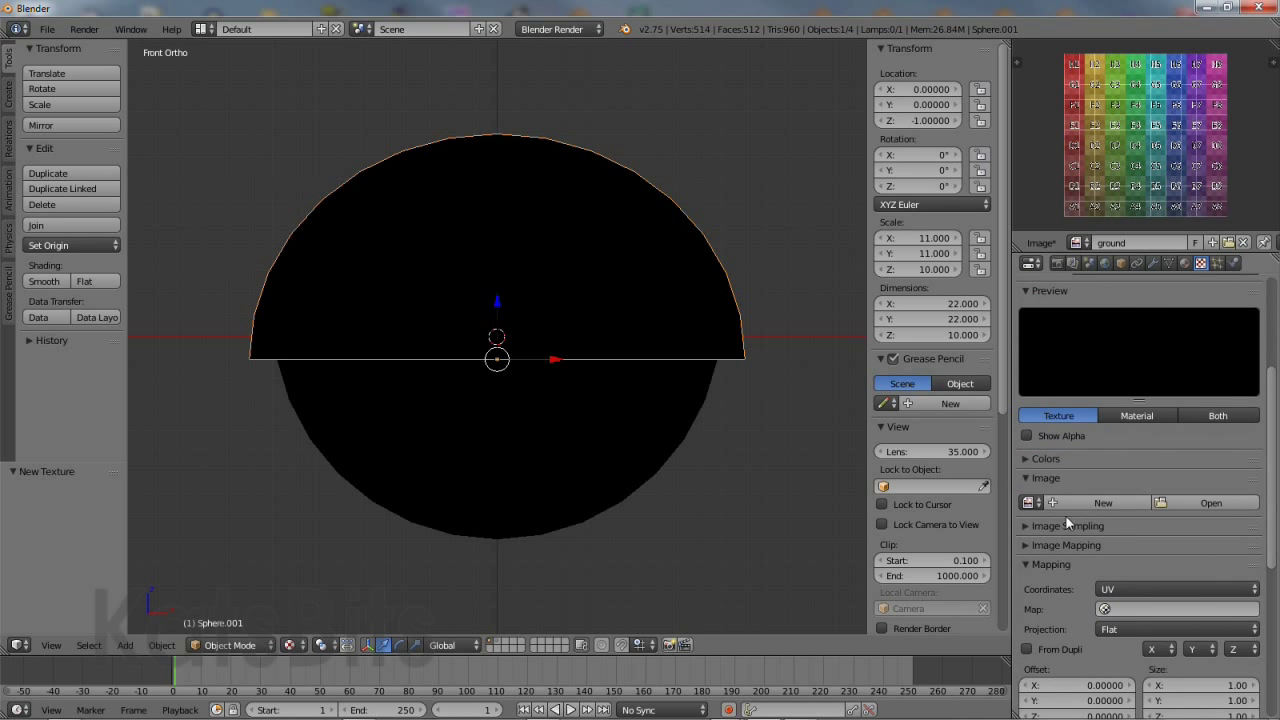
pyautogui.click(1037, 501)
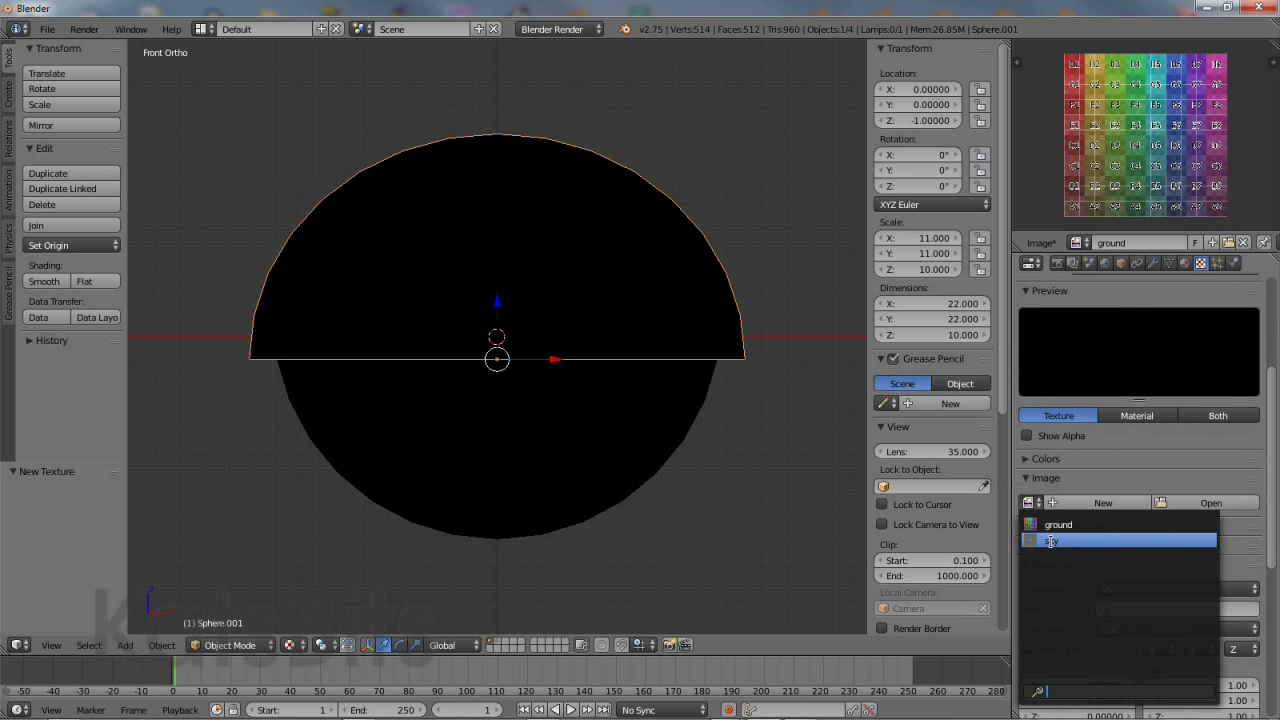
pyautogui.click(1051, 541)
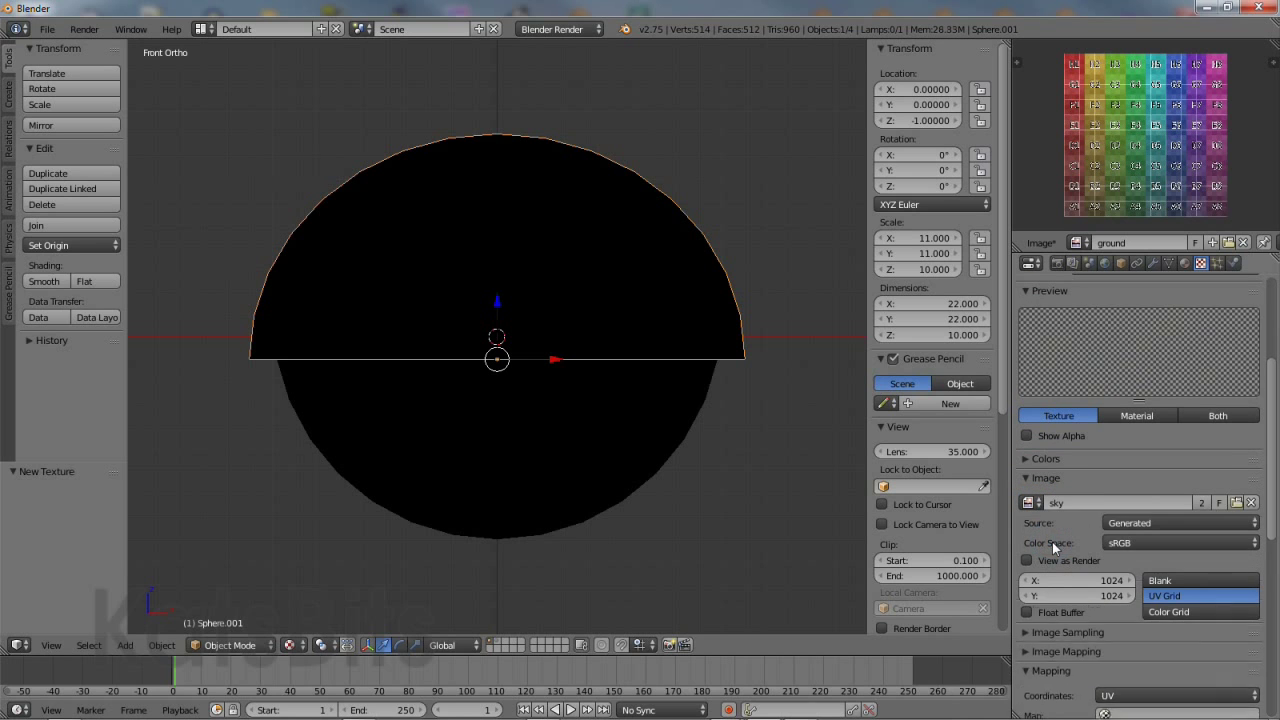
pyautogui.click(1218, 416)
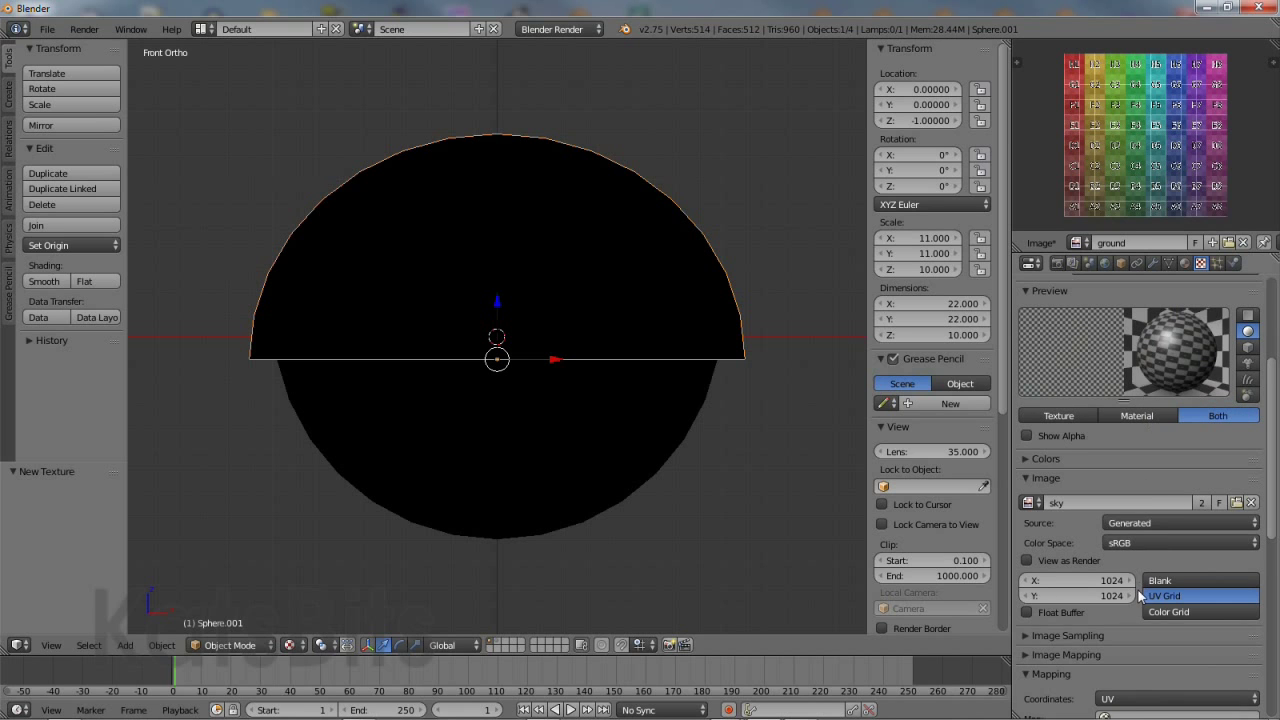
pyautogui.scroll(-4, 1140, 596)
pyautogui.click(1130, 571)
pyautogui.click(1120, 507)
pyautogui.scroll(10, 1140, 508)
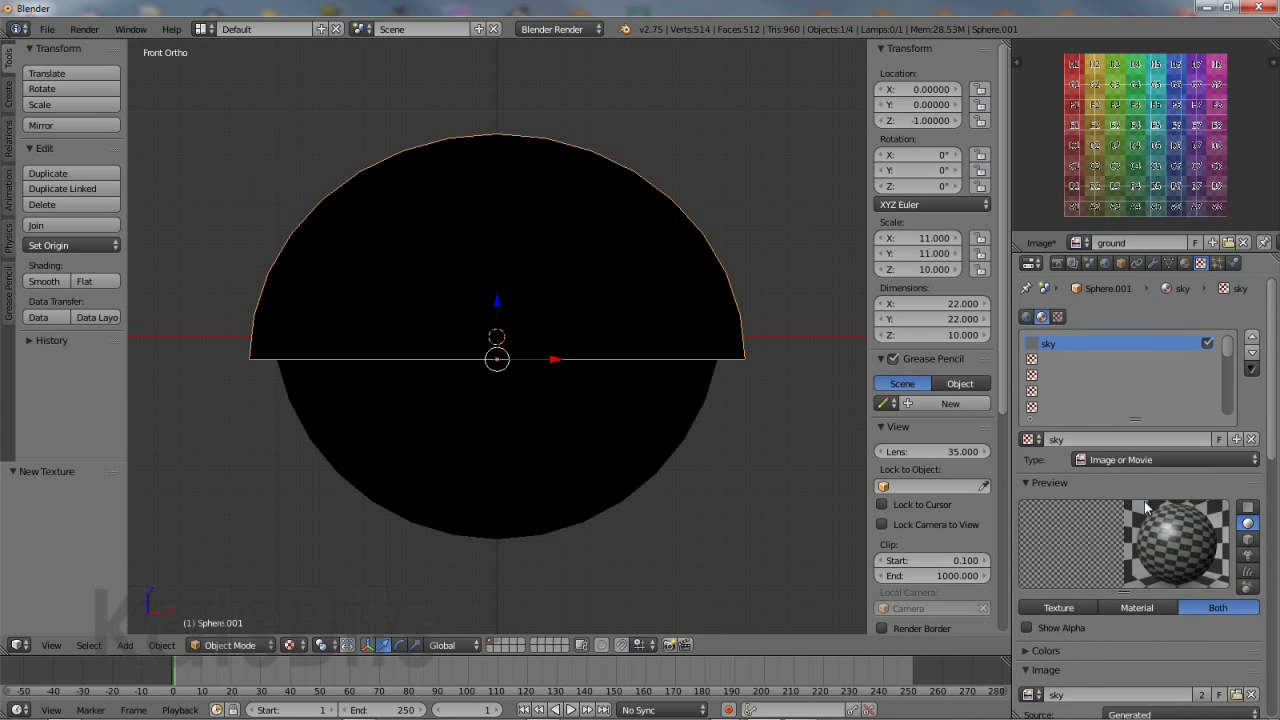
# - Select the lower hemisphere and give it a new material named ground
pyautogui.rightClick(662, 432)
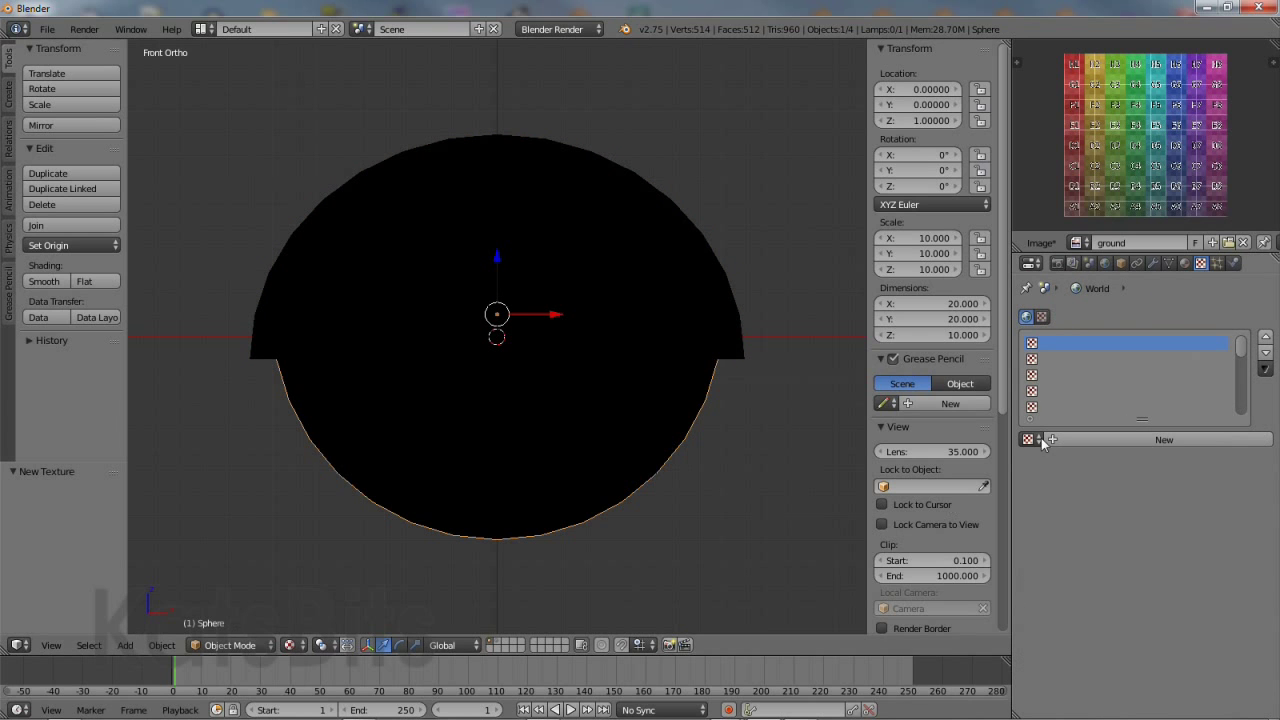
pyautogui.click(1185, 263)
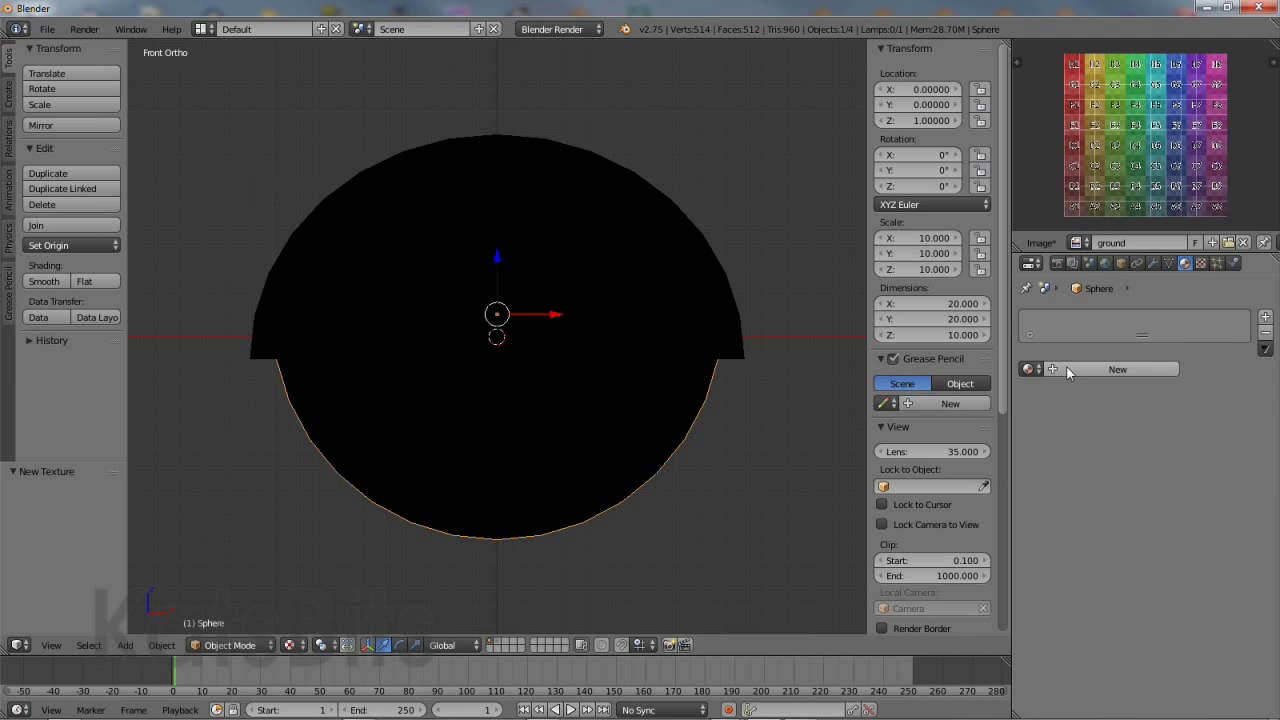
pyautogui.click(1068, 370)
pyautogui.doubleClick(1092, 369)
pyautogui.write('ground')
pyautogui.press('Return')
# - Add a texture named ground using the ground image, with Preview set to Both
pyautogui.click(1200, 264)
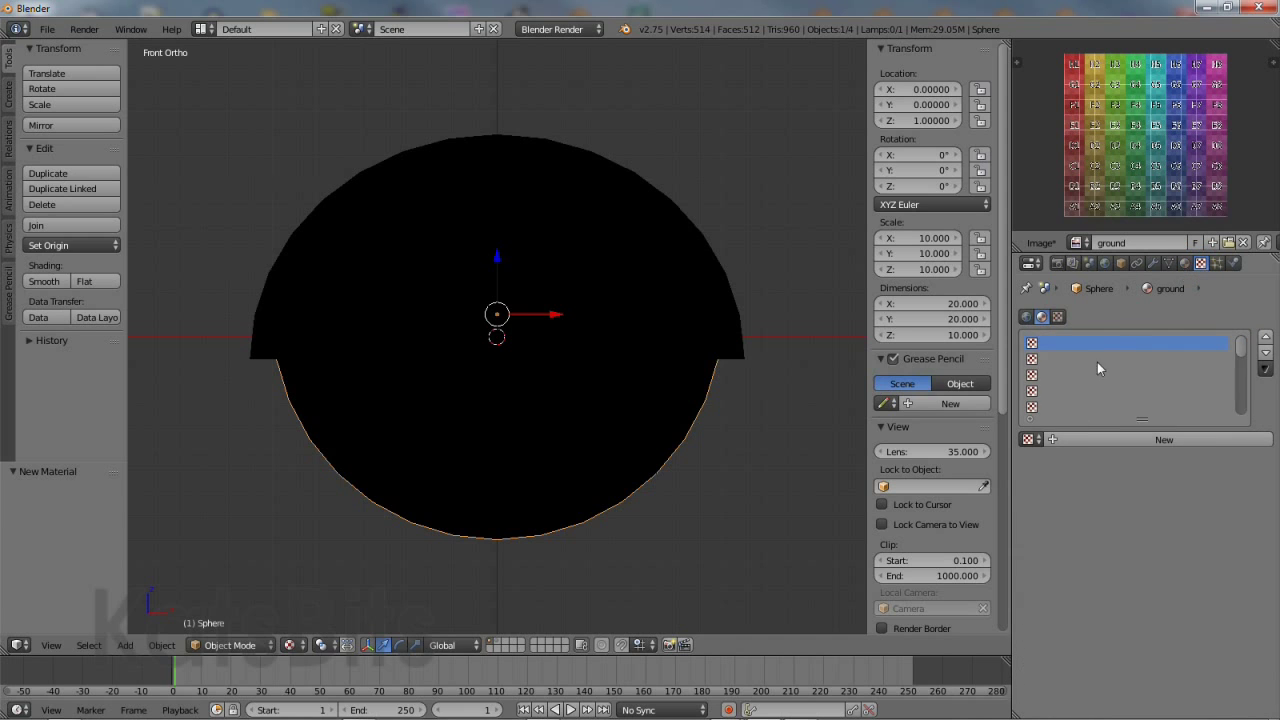
pyautogui.click(1086, 440)
pyautogui.doubleClick(1094, 440)
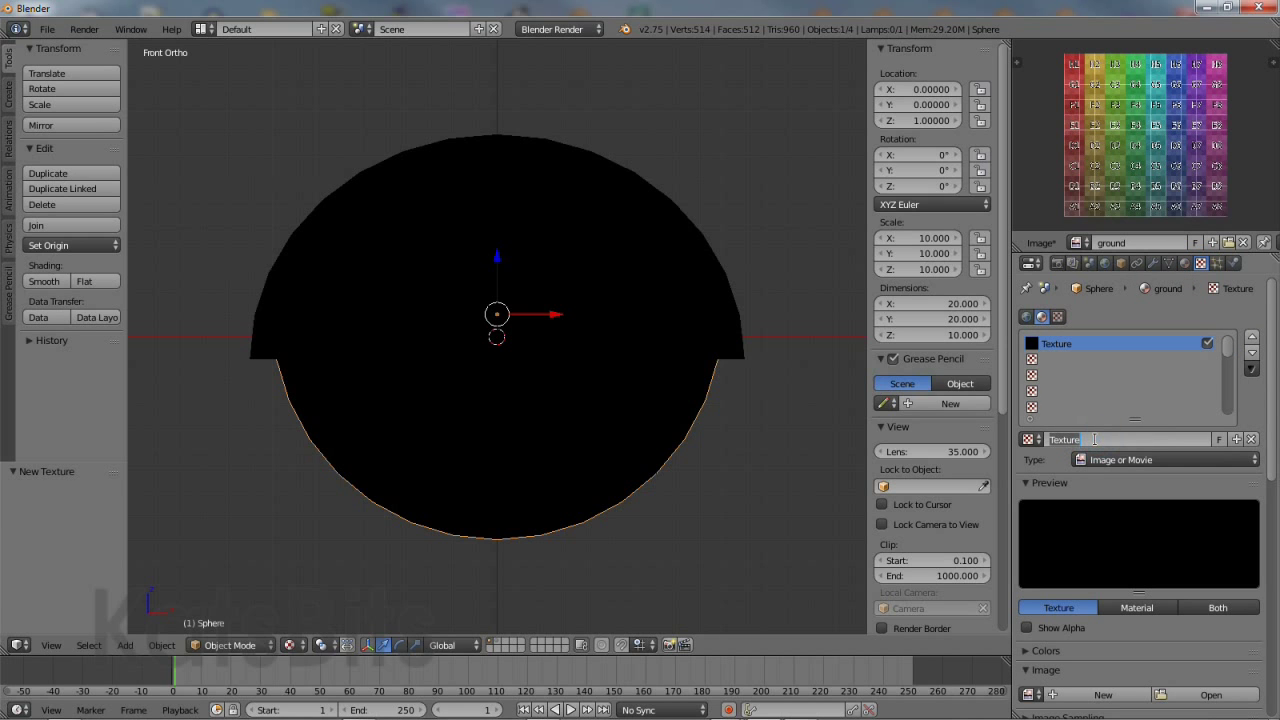
pyautogui.write('ground')
pyautogui.press('Return')
pyautogui.scroll(-4, 1094, 440)
pyautogui.click(1038, 567)
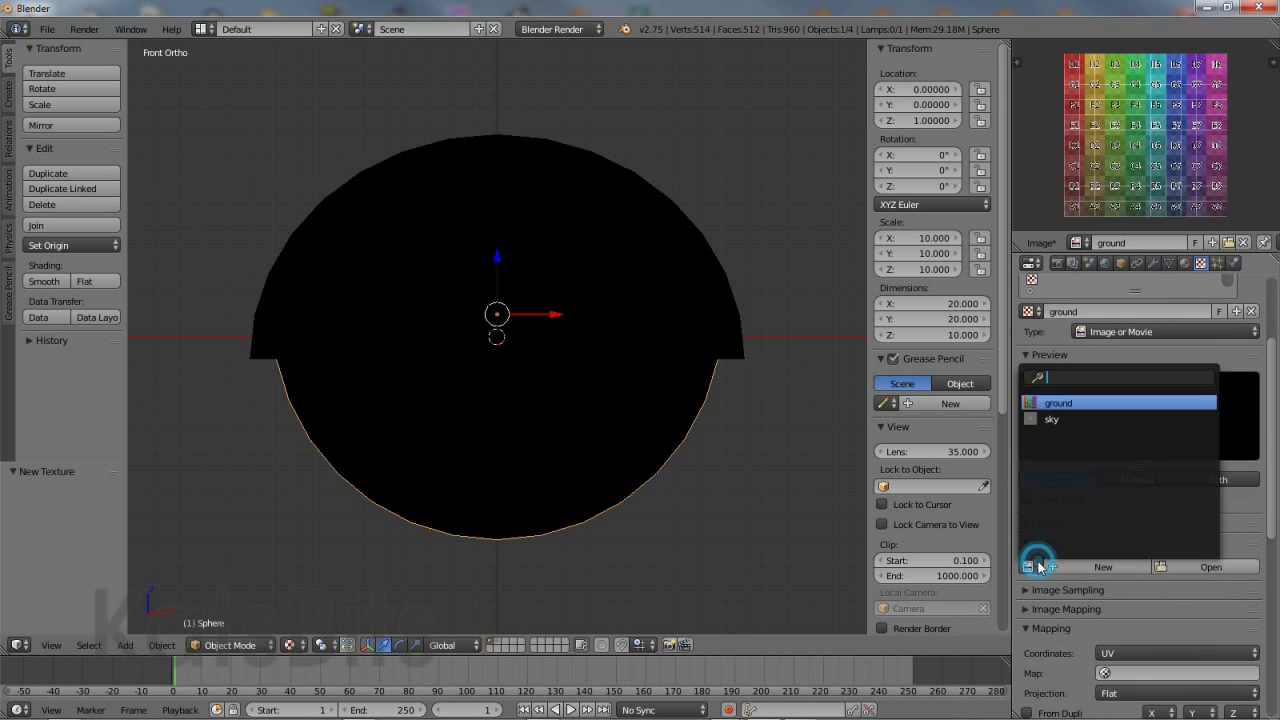
pyautogui.click(1047, 404)
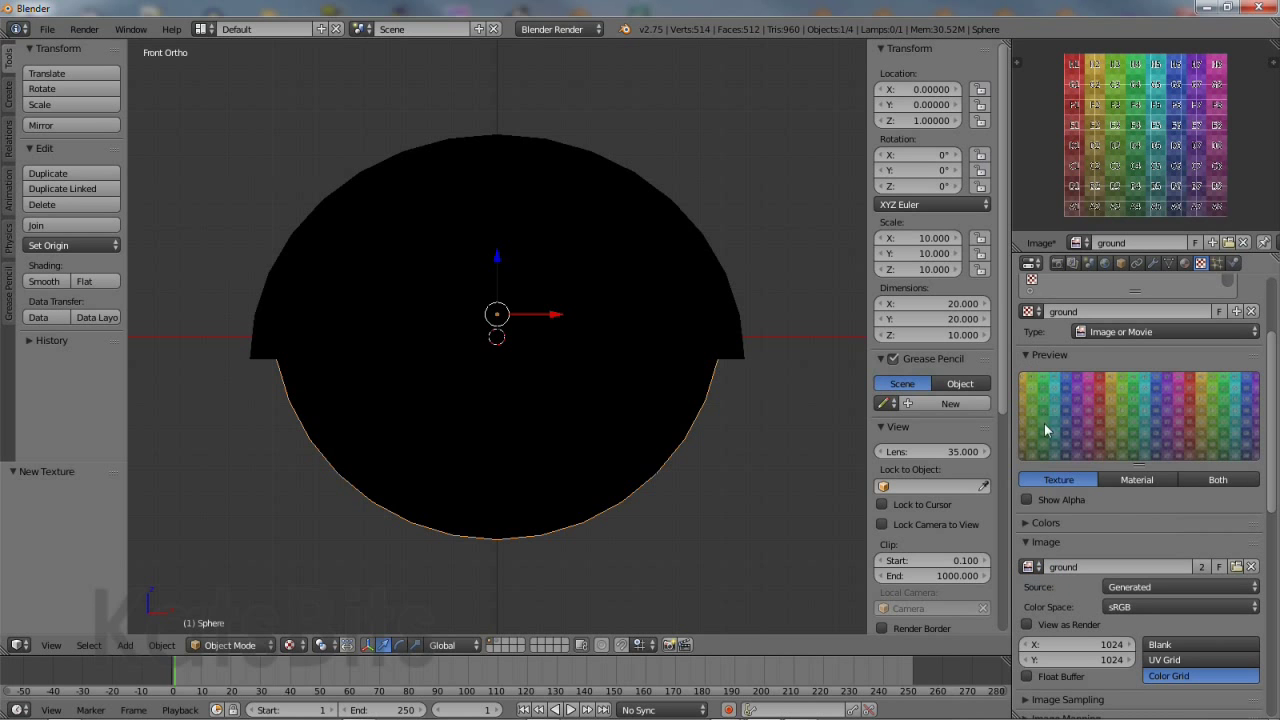
pyautogui.click(1230, 478)
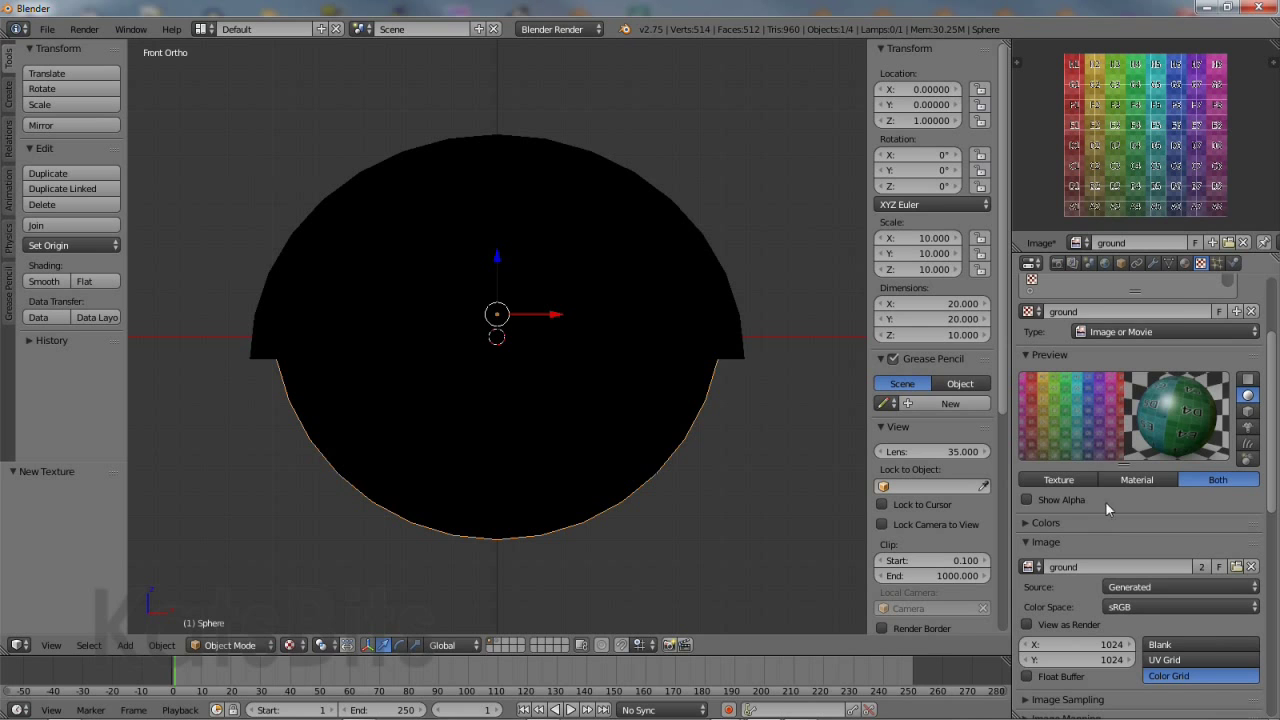
# - Turn on Shadeless for the ground material and for the upper hemisphere's sky material
pyautogui.click(1185, 263)
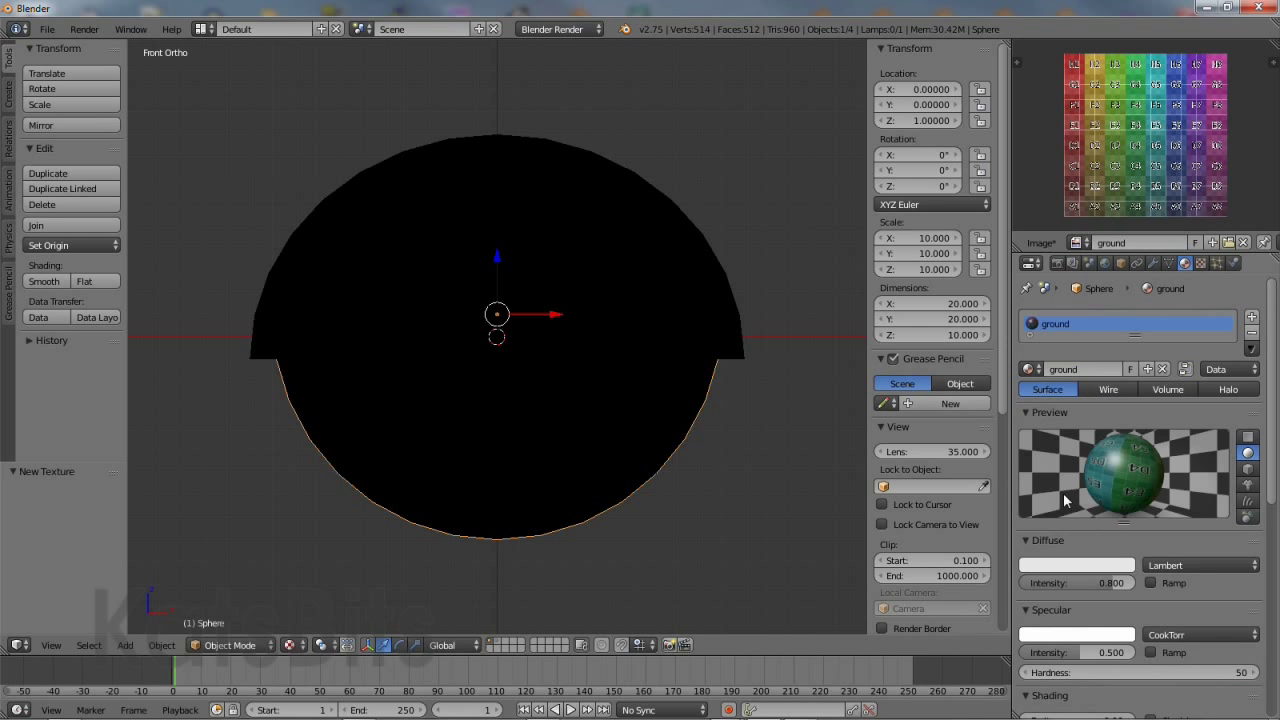
pyautogui.scroll(-5, 1066, 499)
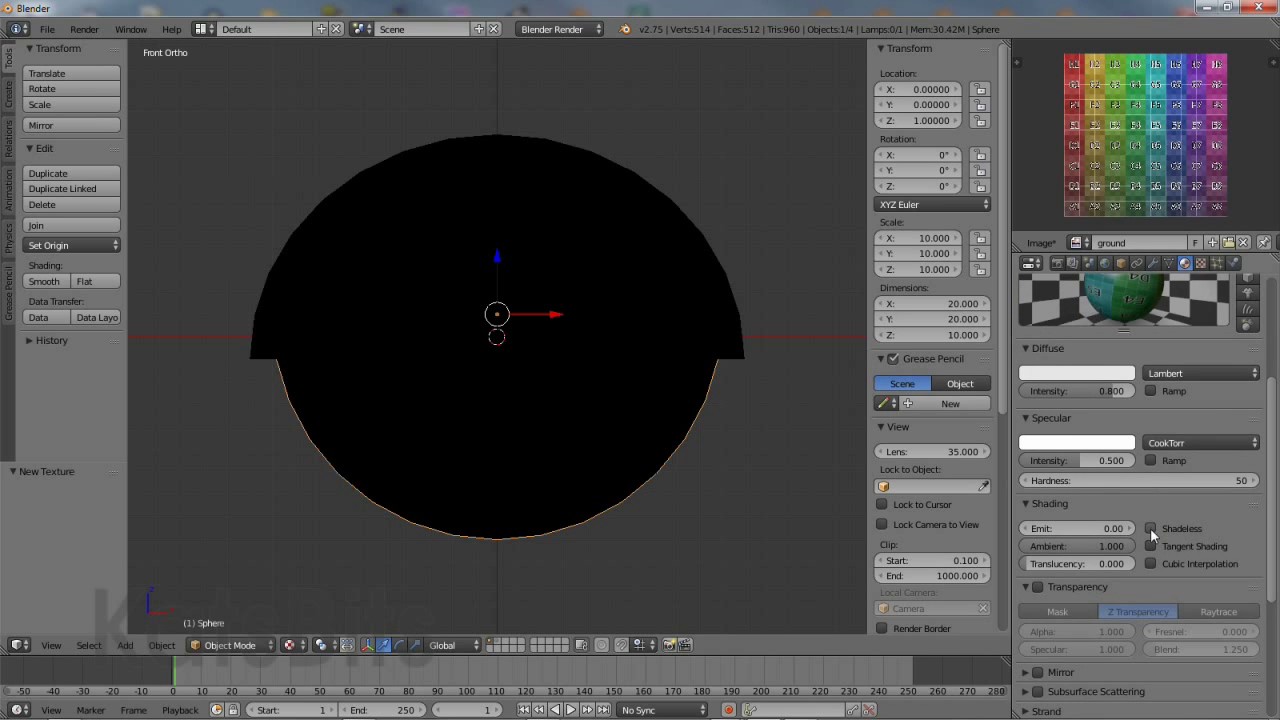
pyautogui.click(1151, 528)
pyautogui.rightClick(686, 277)
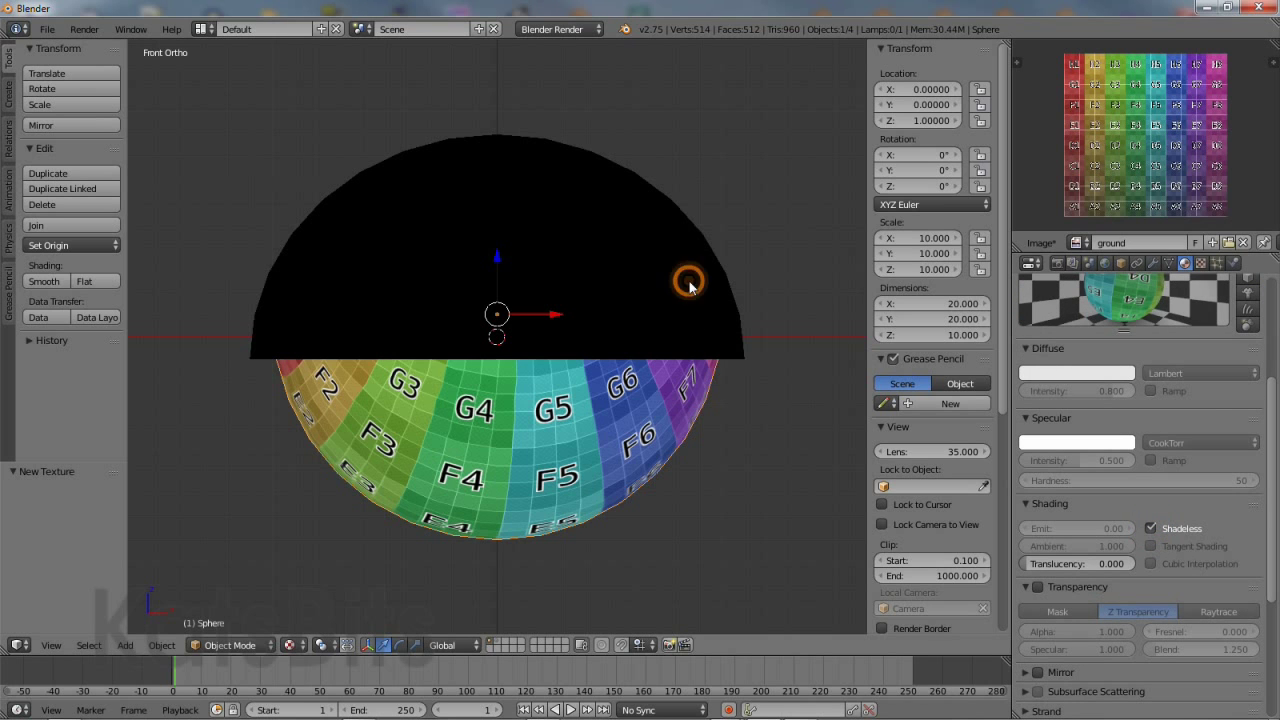
pyautogui.click(1151, 528)
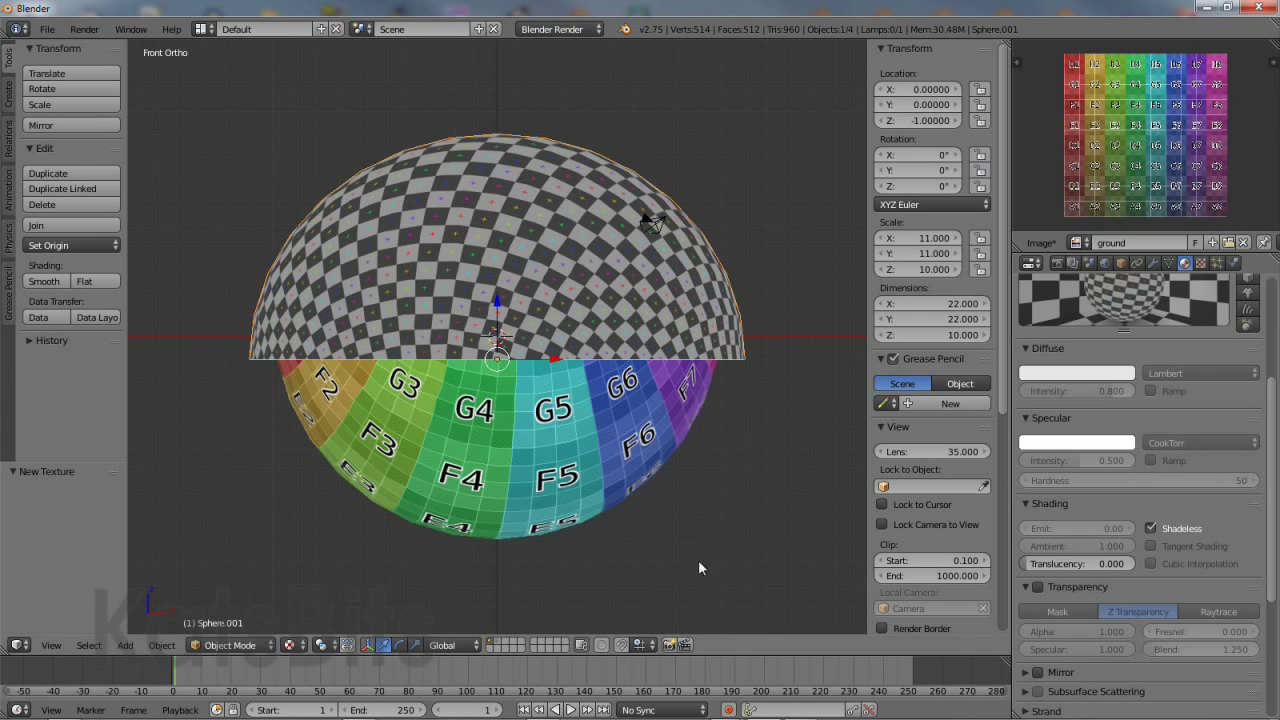
# - Switch to the cube's layer, select the small cube, and rename its material to envbox
pyautogui.click(496, 645)
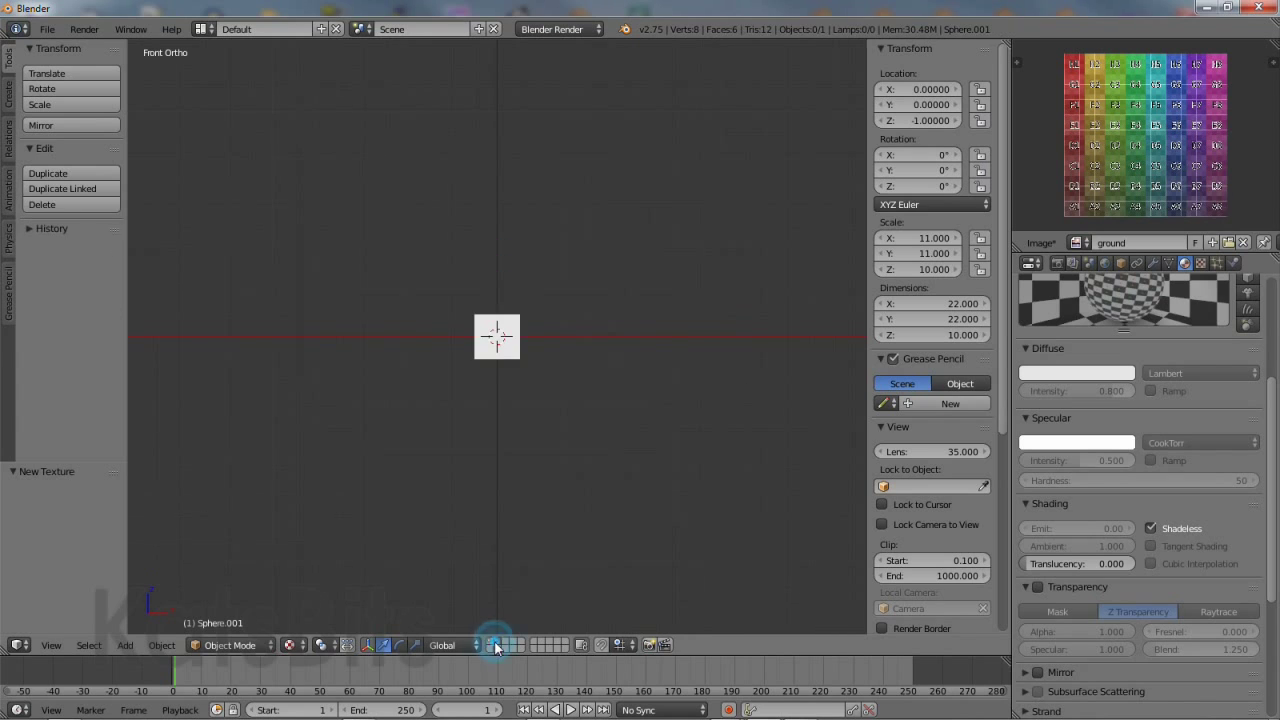
pyautogui.rightClick(511, 341)
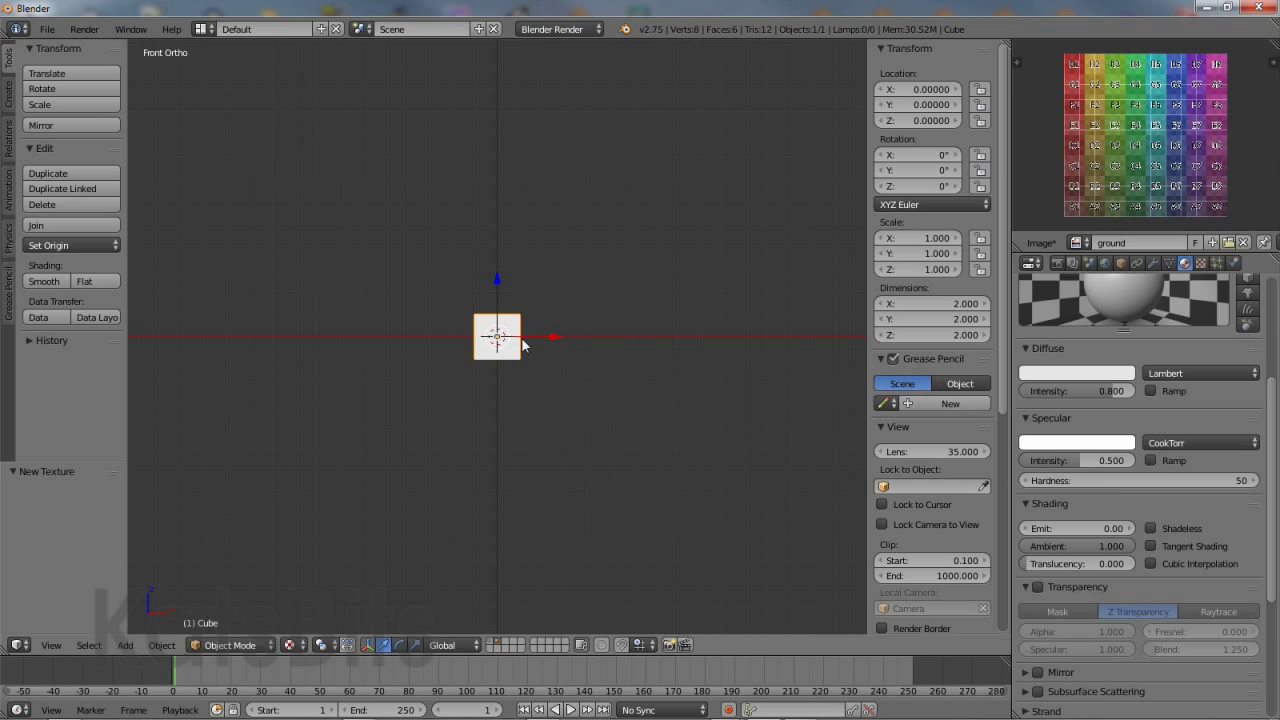
pyautogui.scroll(5, 1216, 377)
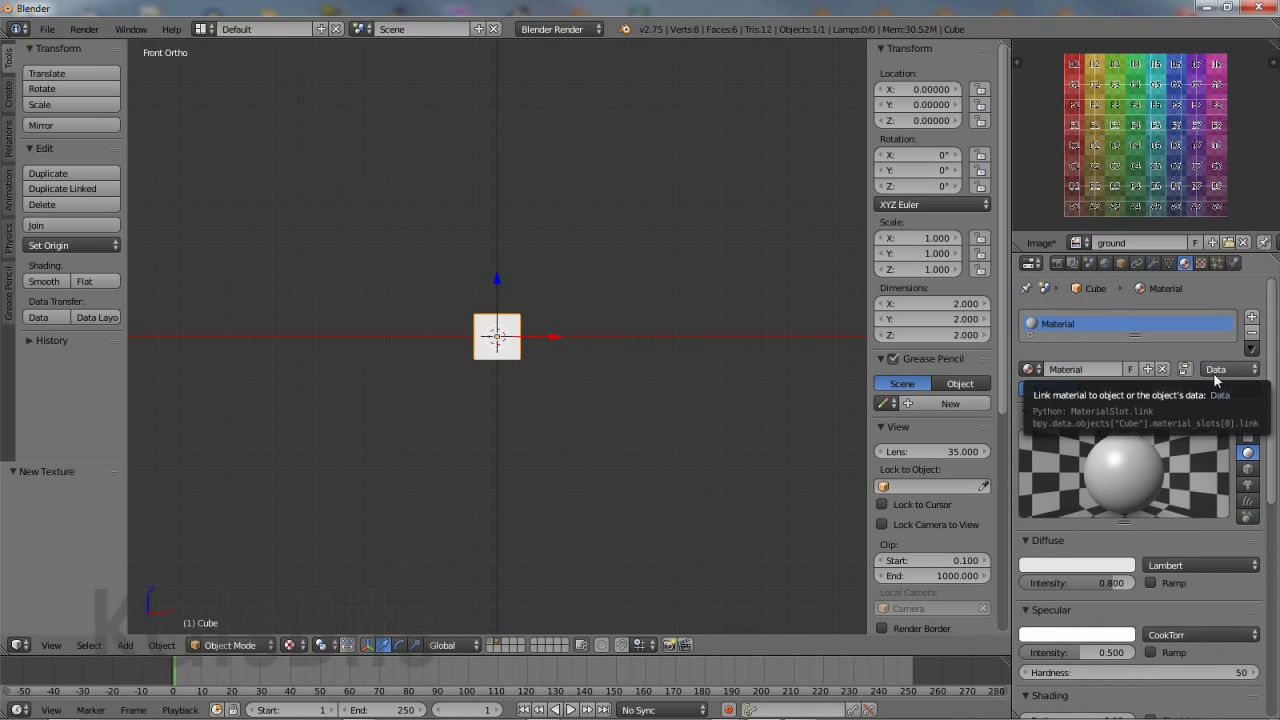
pyautogui.click(1082, 370)
pyautogui.press('BackSpace')
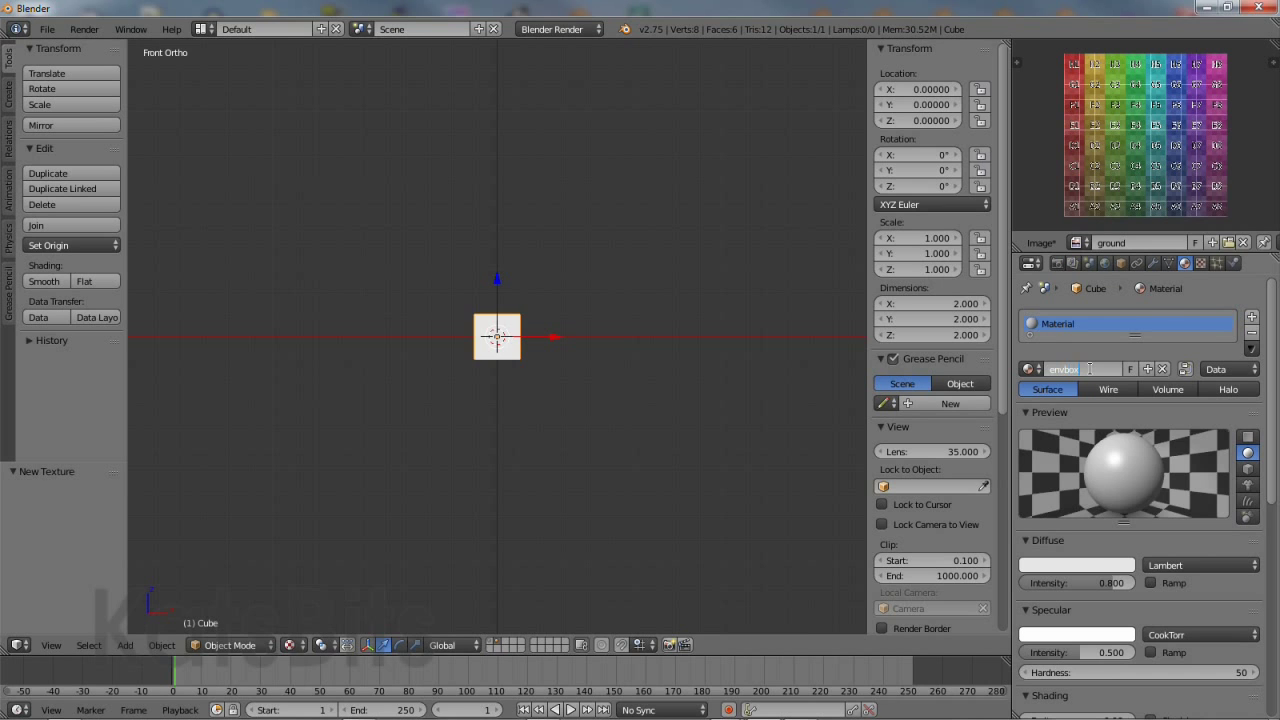
pyautogui.write('envbox')
pyautogui.press('Return')
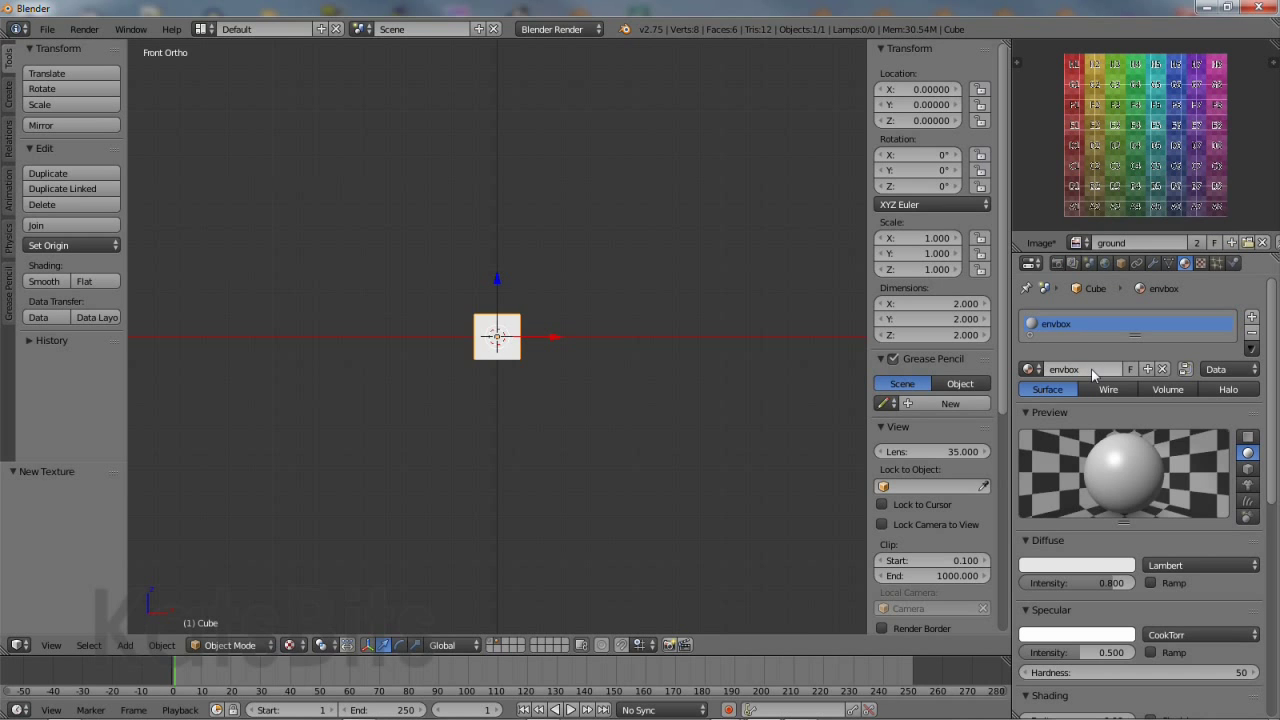
# - Rename the cube's texture to envbox
pyautogui.click(1201, 263)
pyautogui.scroll(-2, 1089, 321)
pyautogui.scroll(2, 1090, 345)
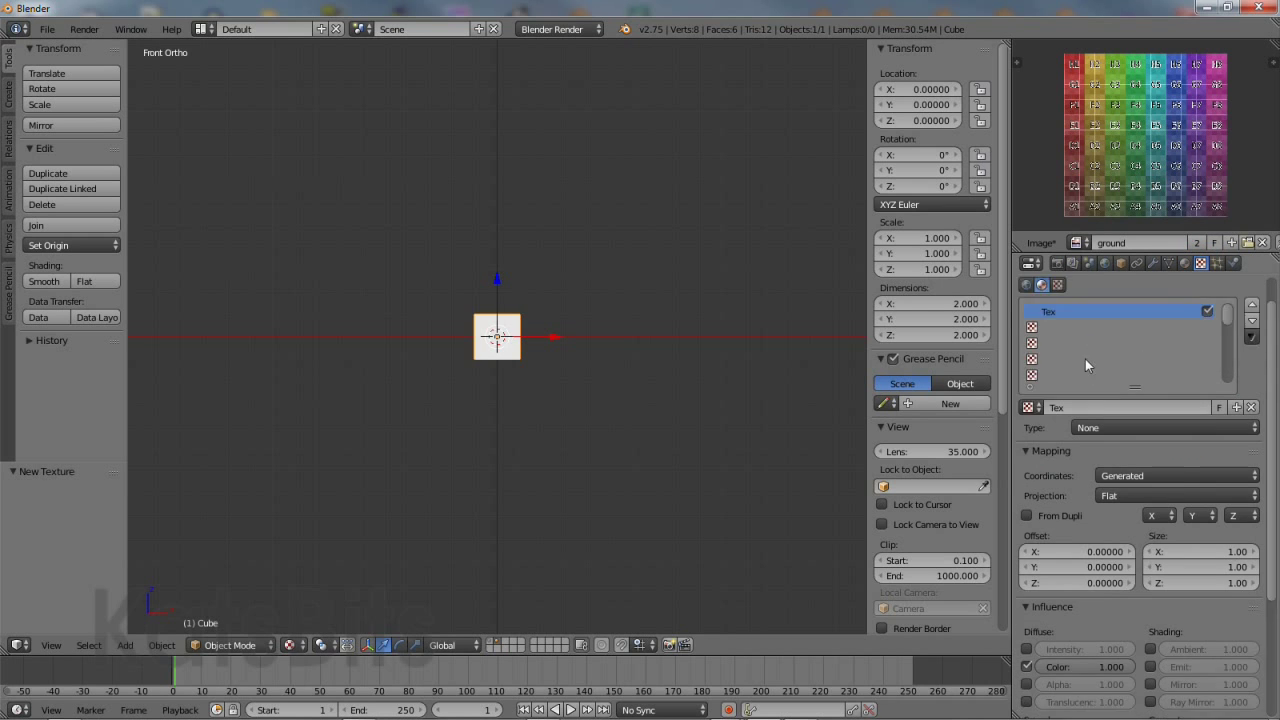
pyautogui.click(1073, 407)
pyautogui.write('envbox')
pyautogui.press('Return')
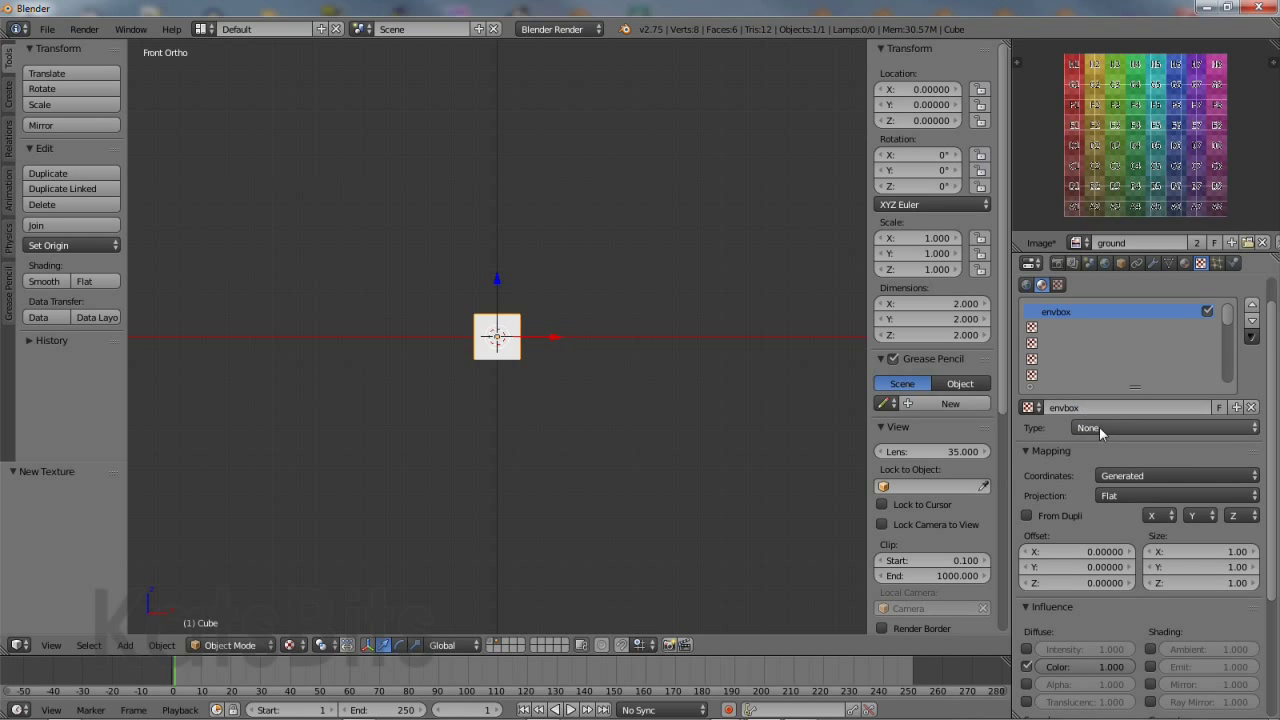
# - Make envbox a Static Environment Map viewed from the Cube at resolution 1024
pyautogui.click(1099, 427)
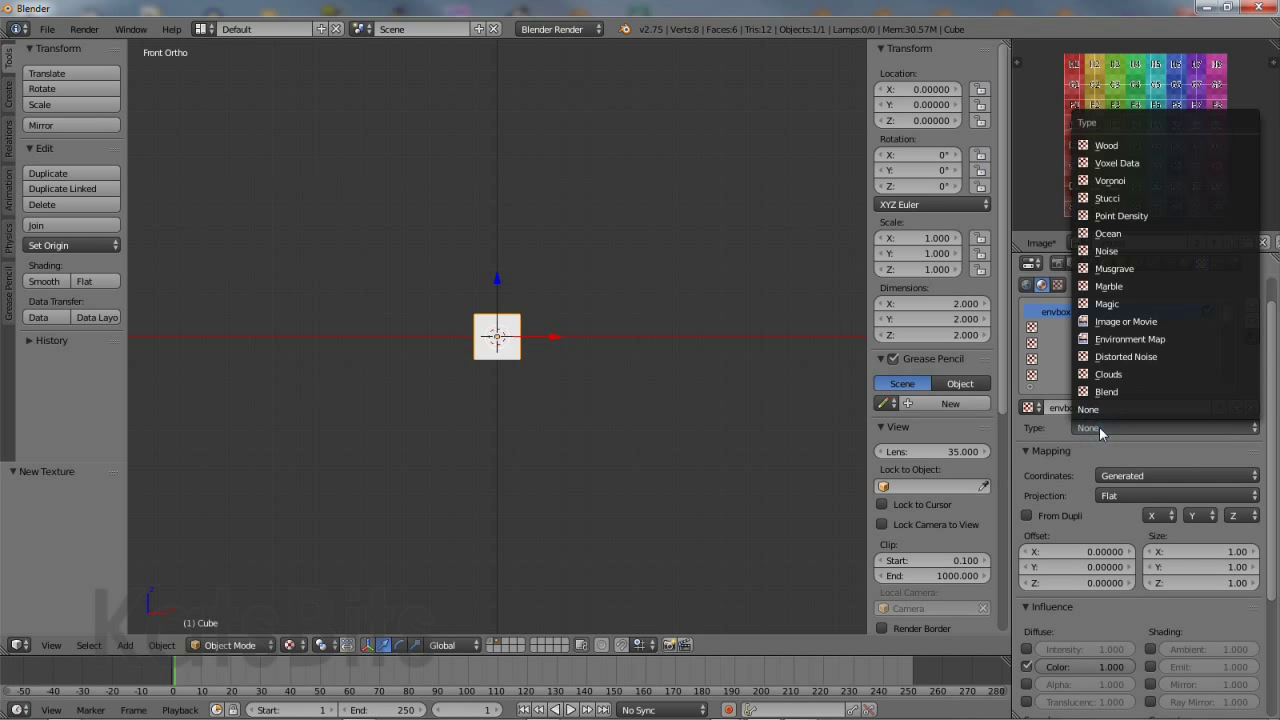
pyautogui.click(1142, 338)
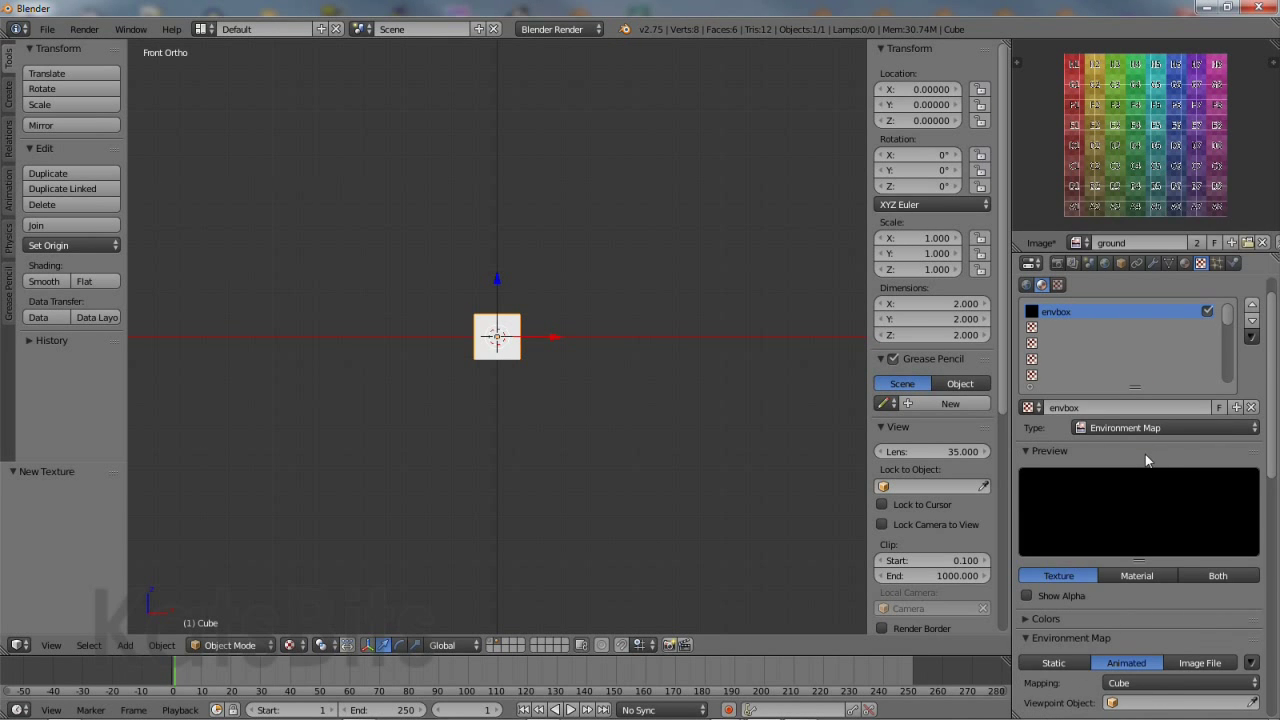
pyautogui.scroll(-8, 1144, 452)
pyautogui.scroll(-1, 1119, 558)
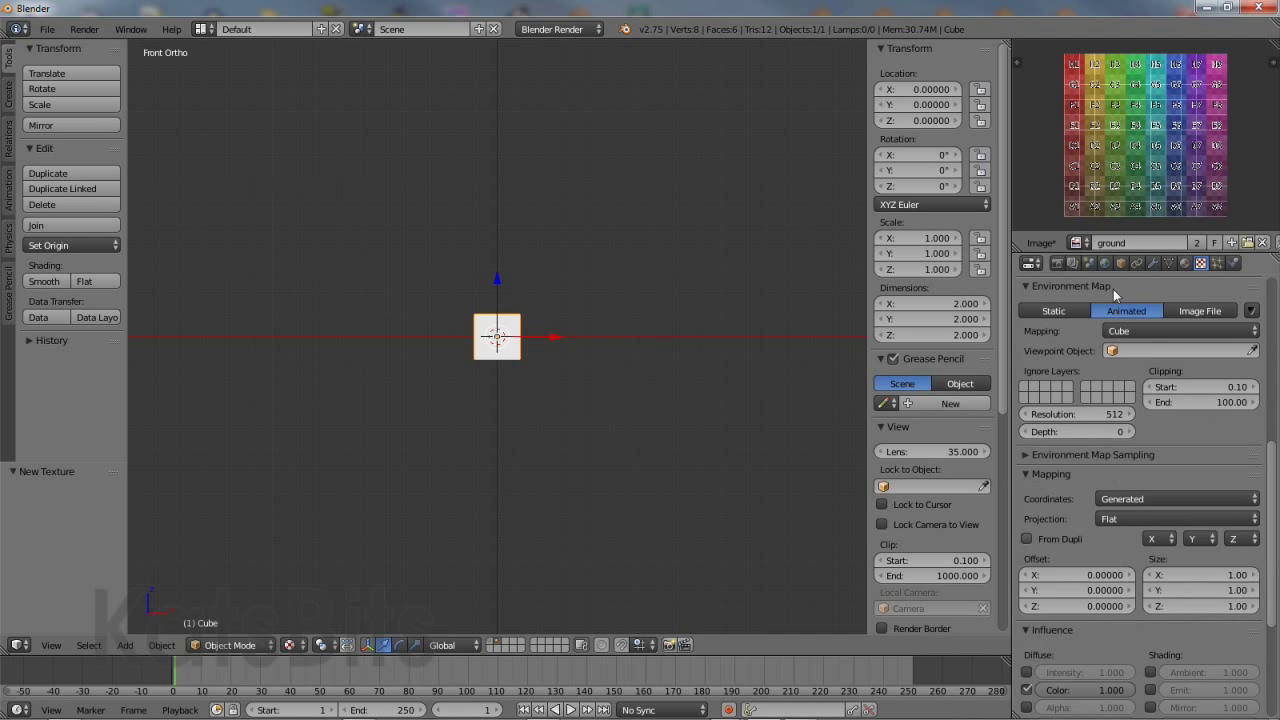
pyautogui.click(1045, 311)
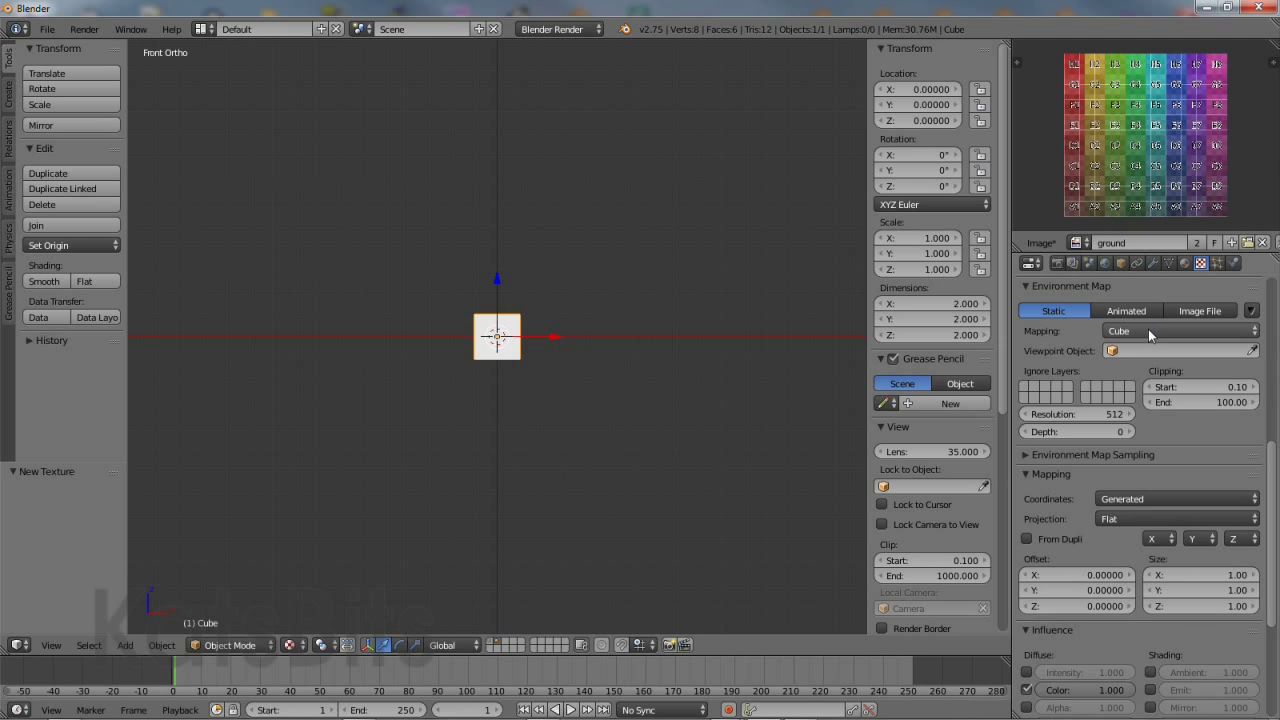
pyautogui.click(1117, 351)
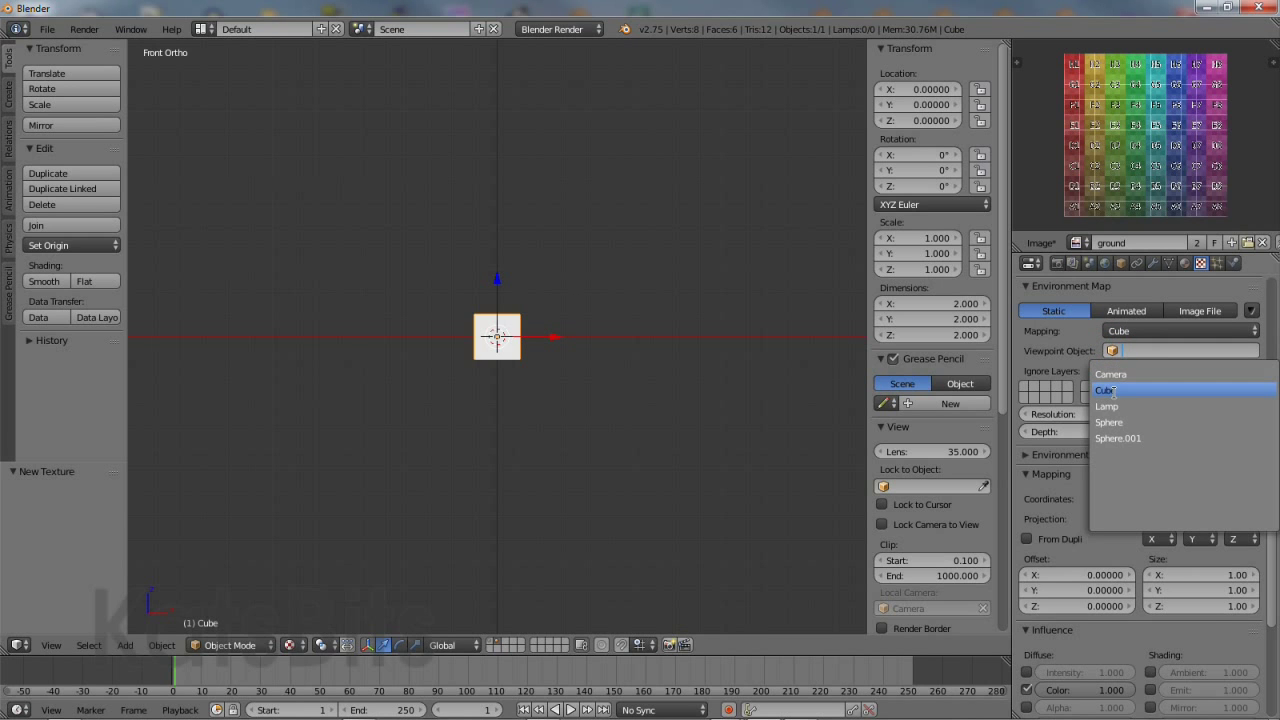
pyautogui.click(1113, 391)
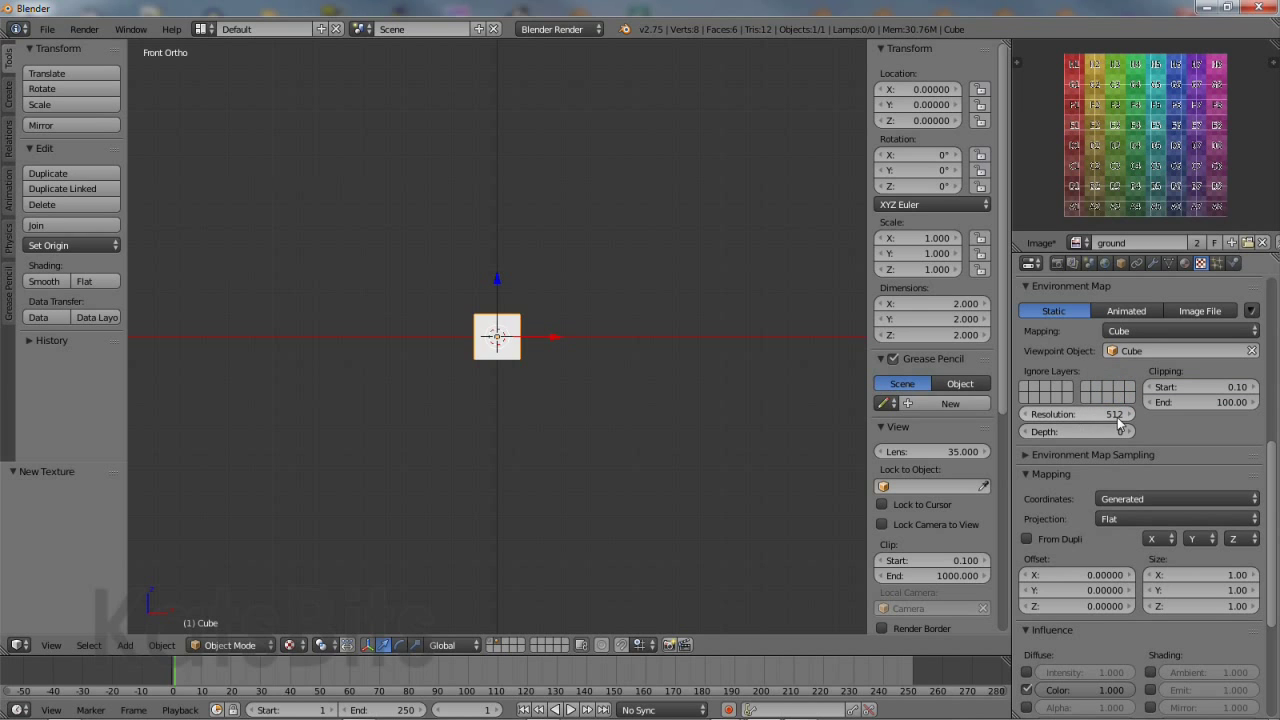
pyautogui.click(1117, 415)
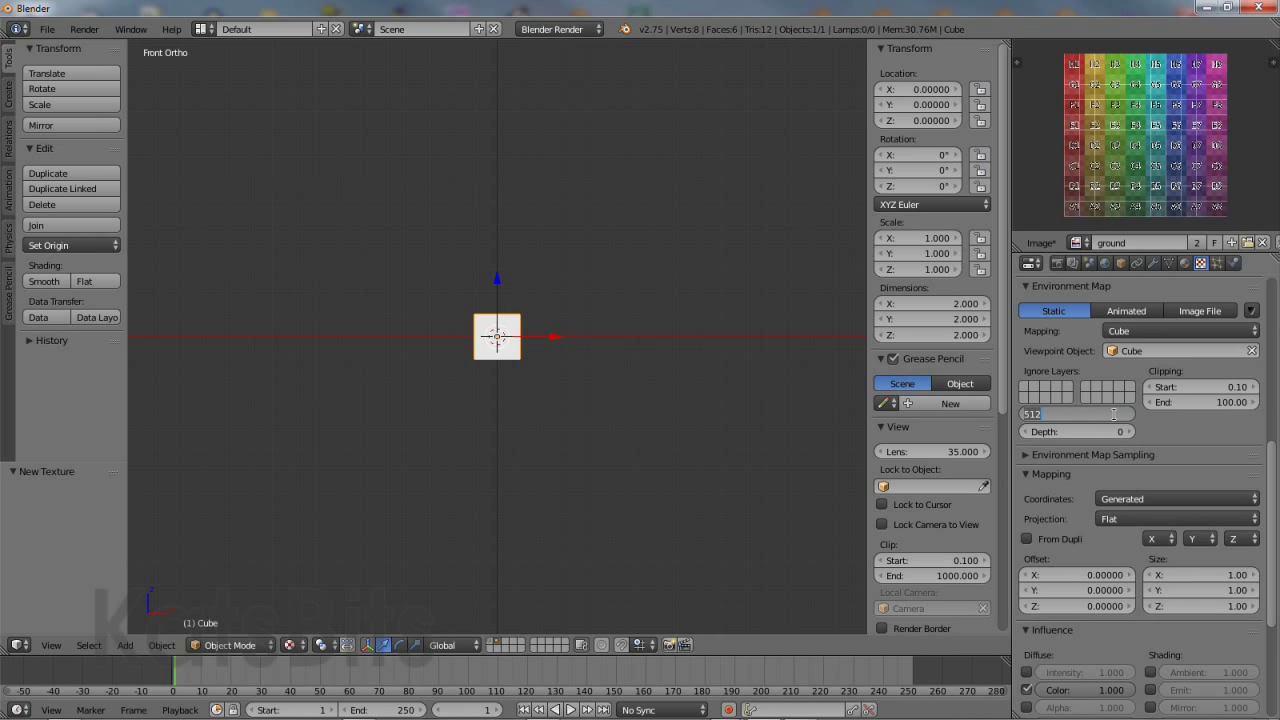
pyautogui.write('1024')
pyautogui.press('Return')
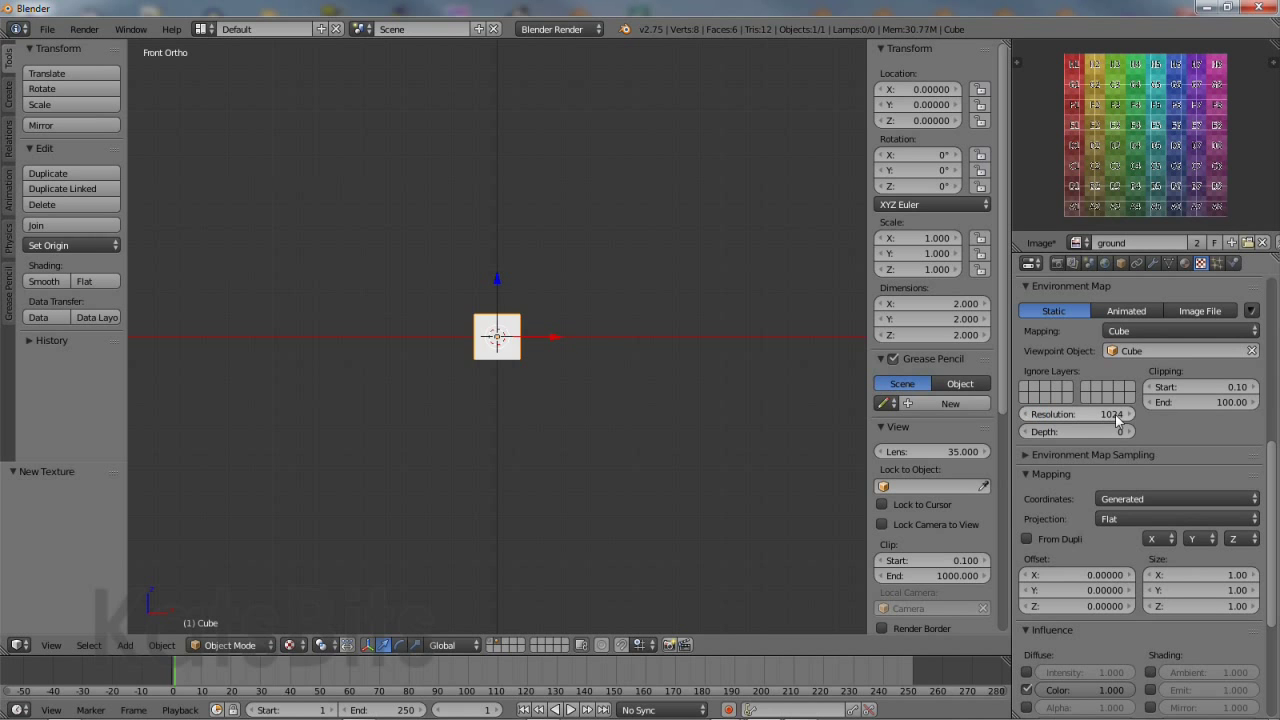
# - Turn on Shadeless for the cube's envbox material
pyautogui.moveTo(1273, 500); pyautogui.dragTo(1274, 338)
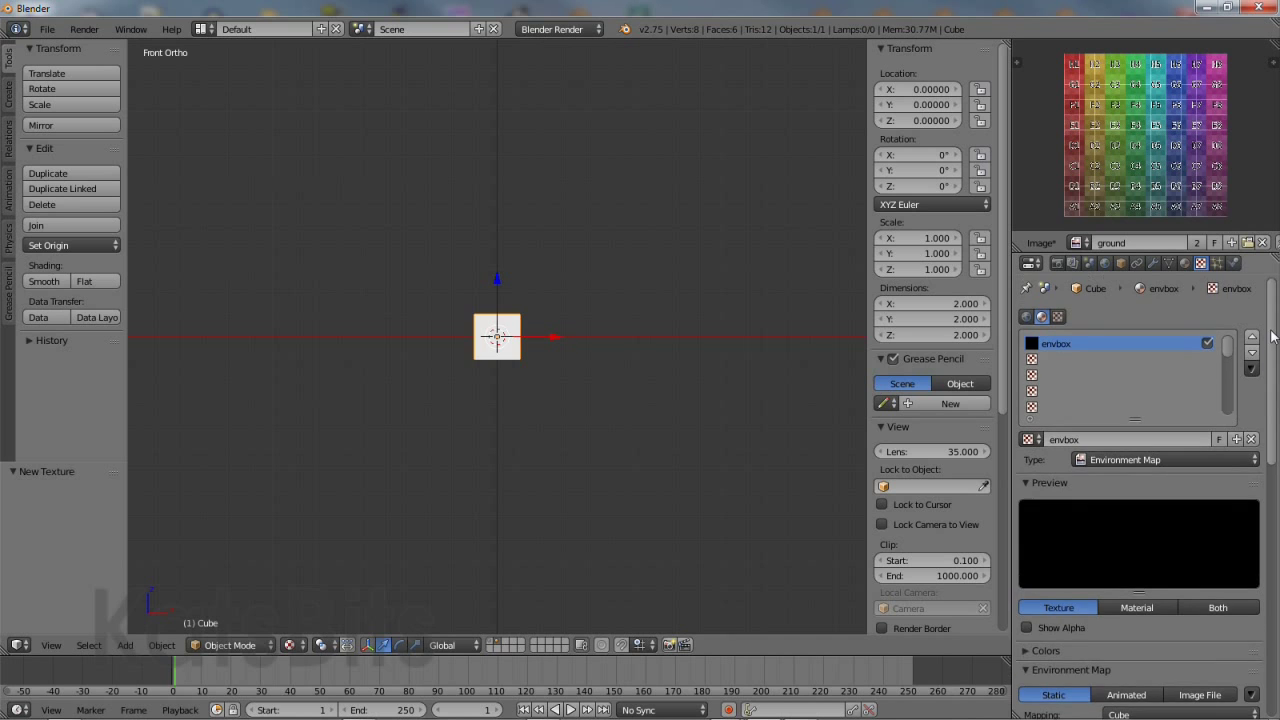
pyautogui.click(1185, 264)
pyautogui.scroll(-4, 1076, 560)
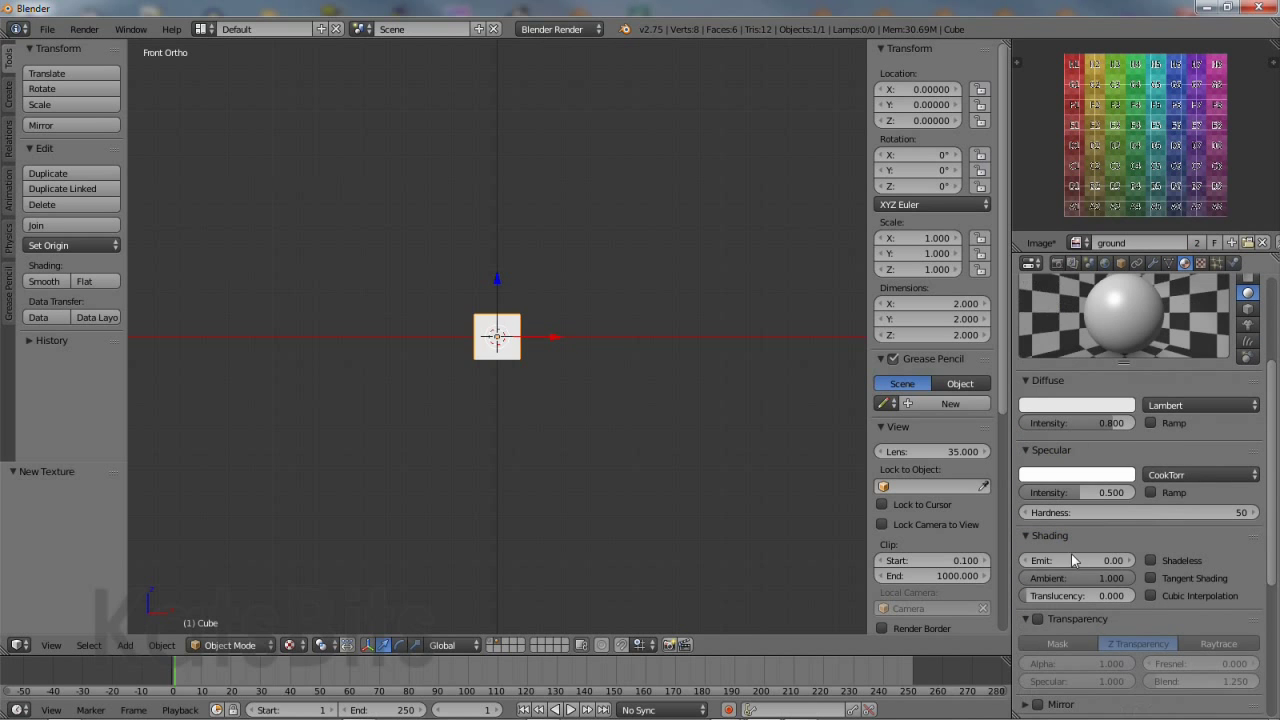
pyautogui.click(1151, 561)
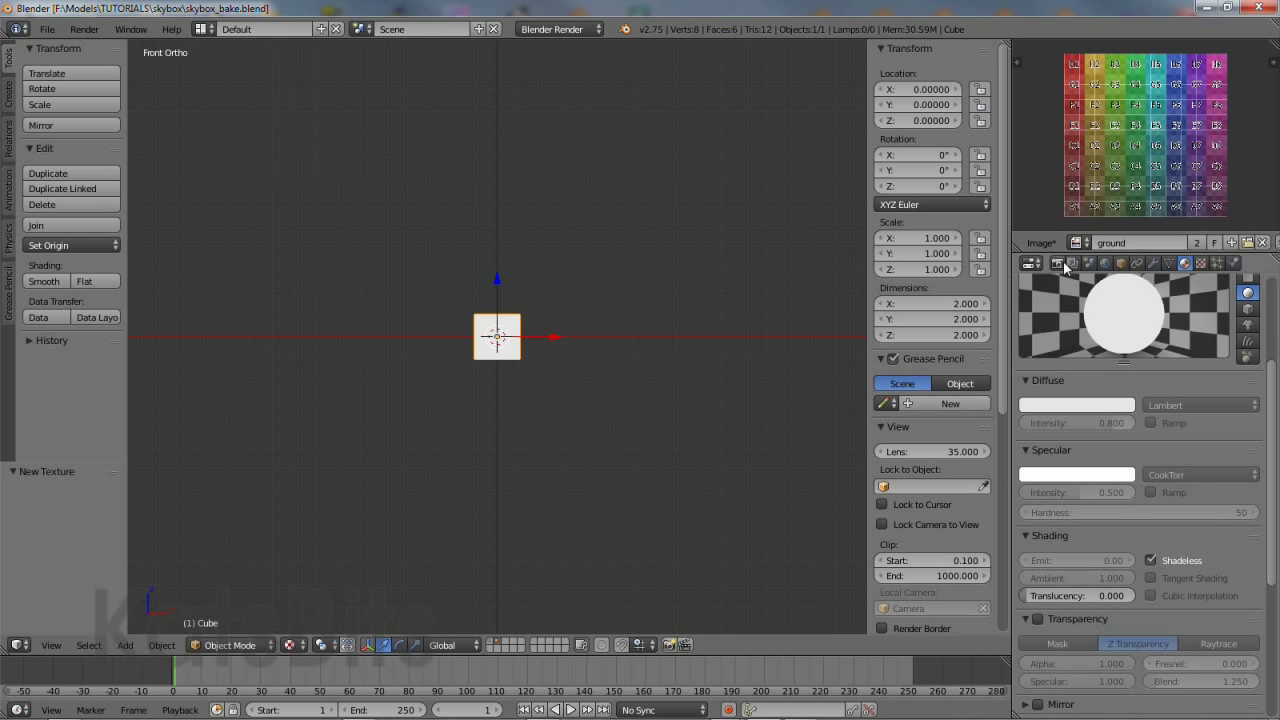
# - Change the render output file format from PNG to Targa Raw
pyautogui.click(1056, 264)
pyautogui.scroll(-2, 1063, 419)
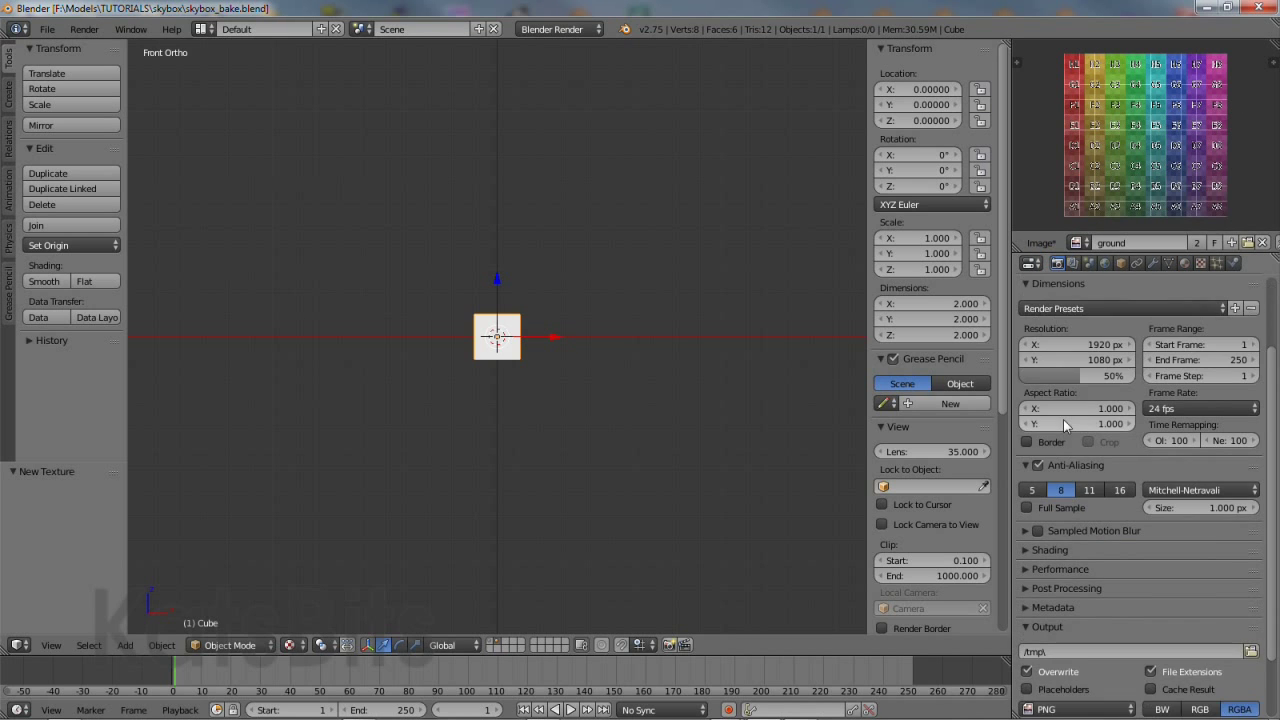
pyautogui.scroll(-2, 1063, 419)
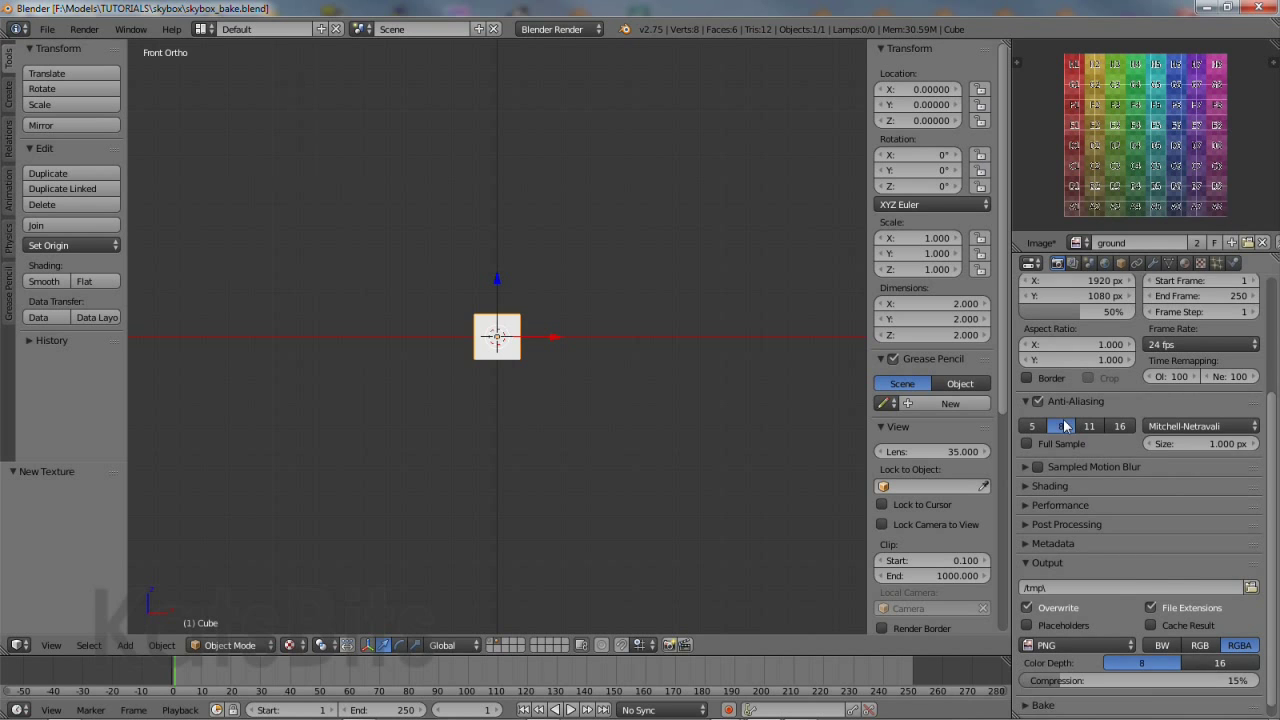
pyautogui.click(1060, 634)
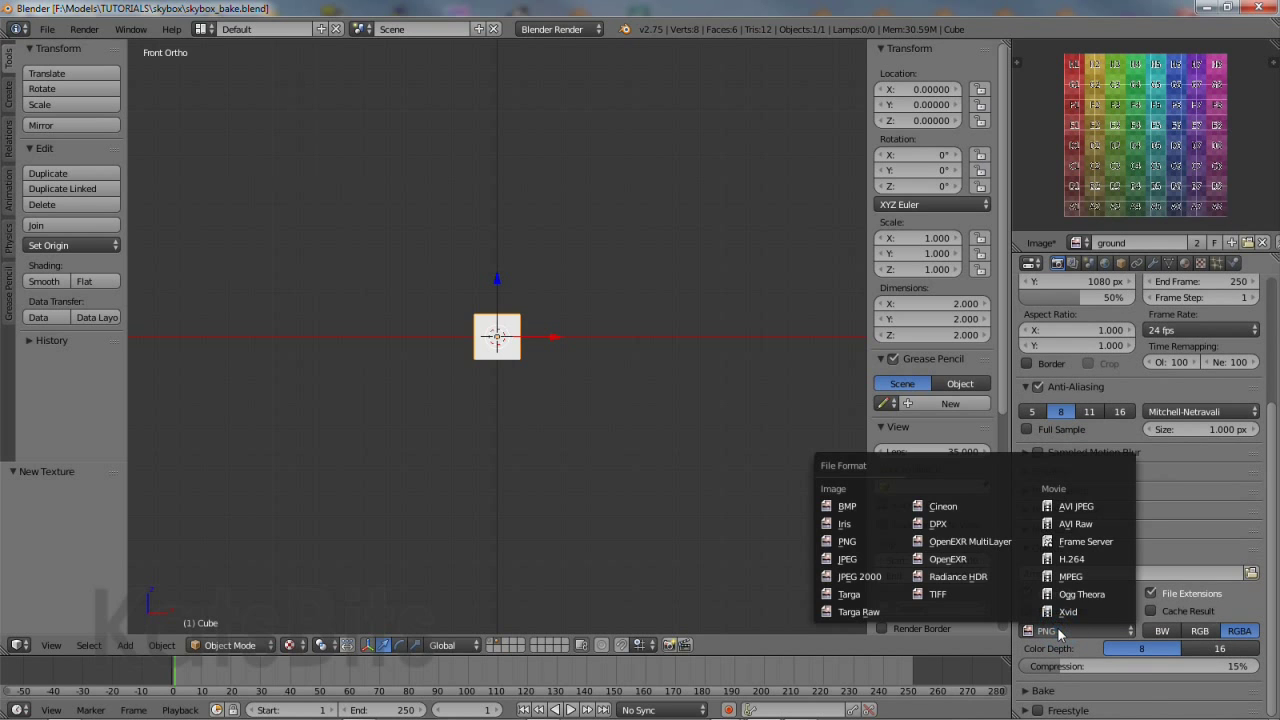
pyautogui.click(865, 613)
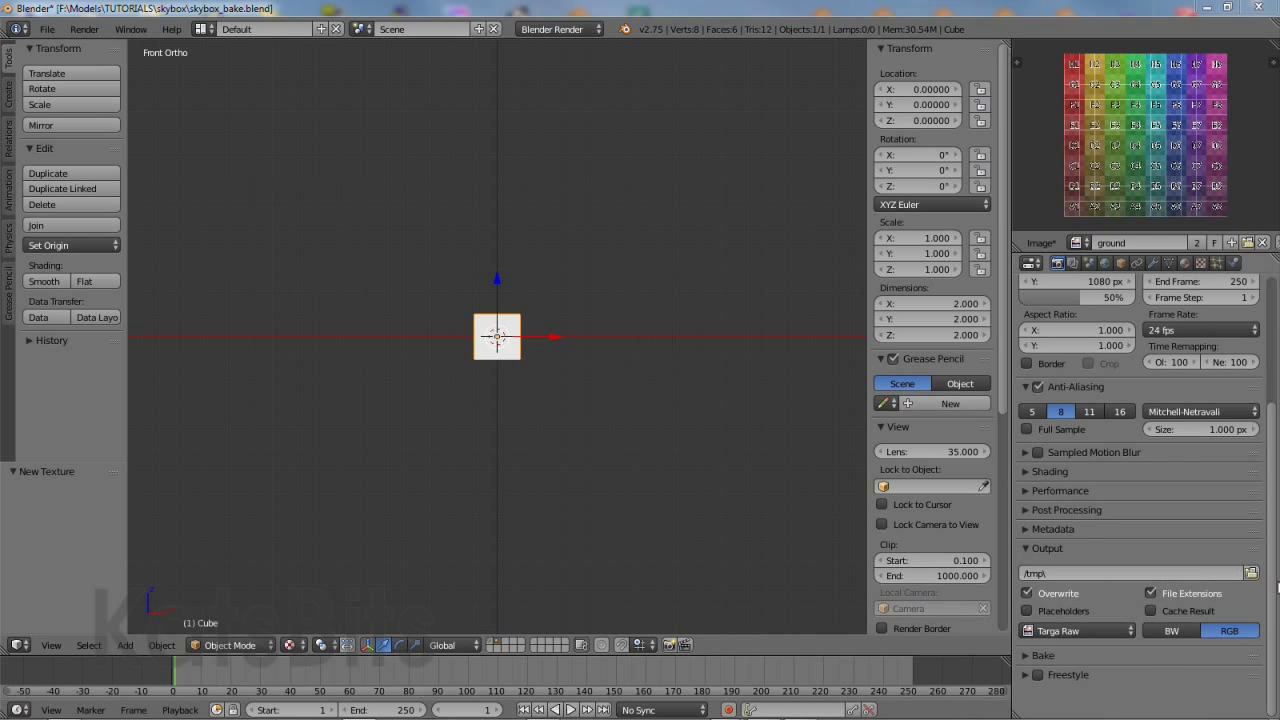
pyautogui.moveTo(1268, 588); pyautogui.dragTo(1277, 449)
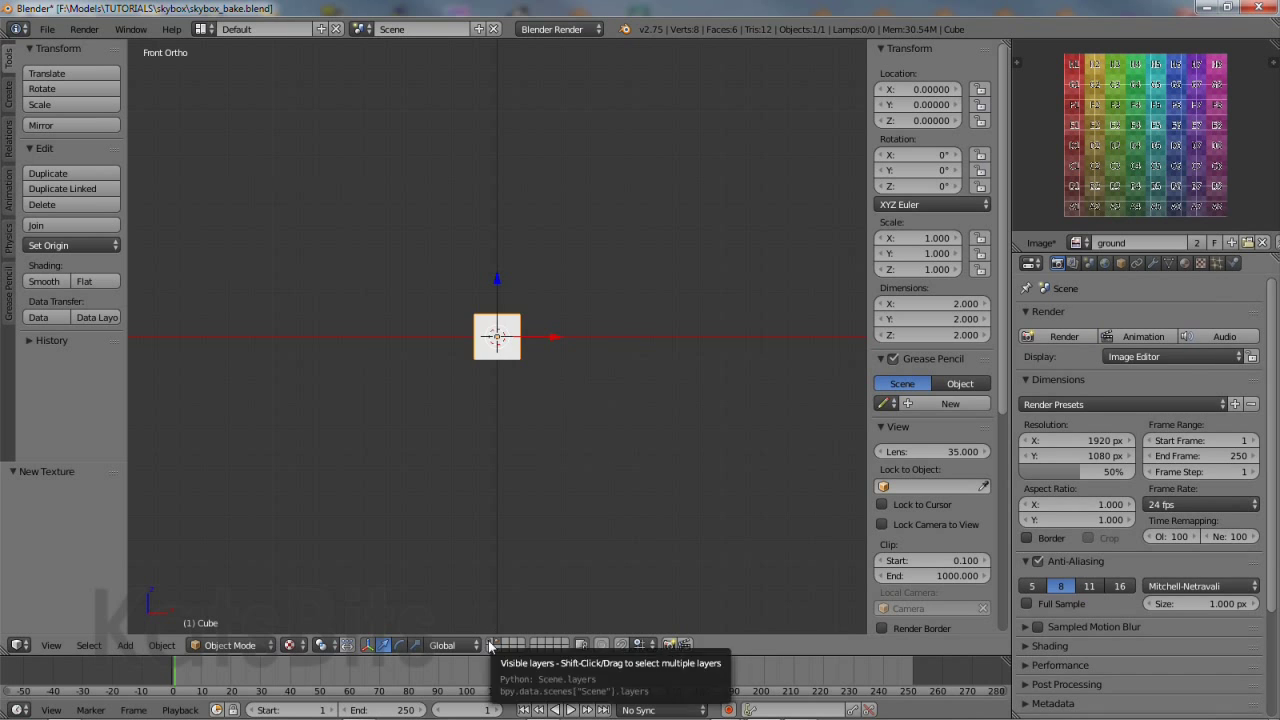
# - Show both scene layers, switch to perspective view, and move the view inside the dome toward the cube
pyautogui.keyDown('shift'); pyautogui.click(498, 641); pyautogui.keyUp('shift')
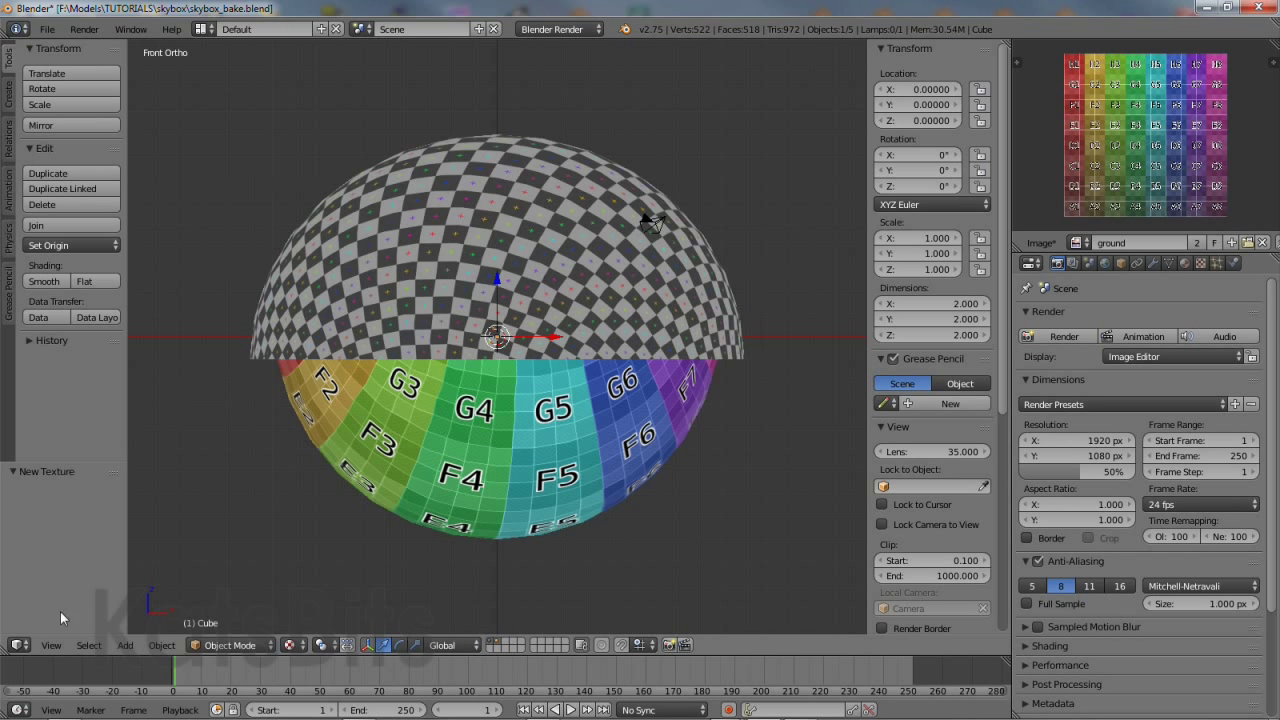
pyautogui.click(62, 645)
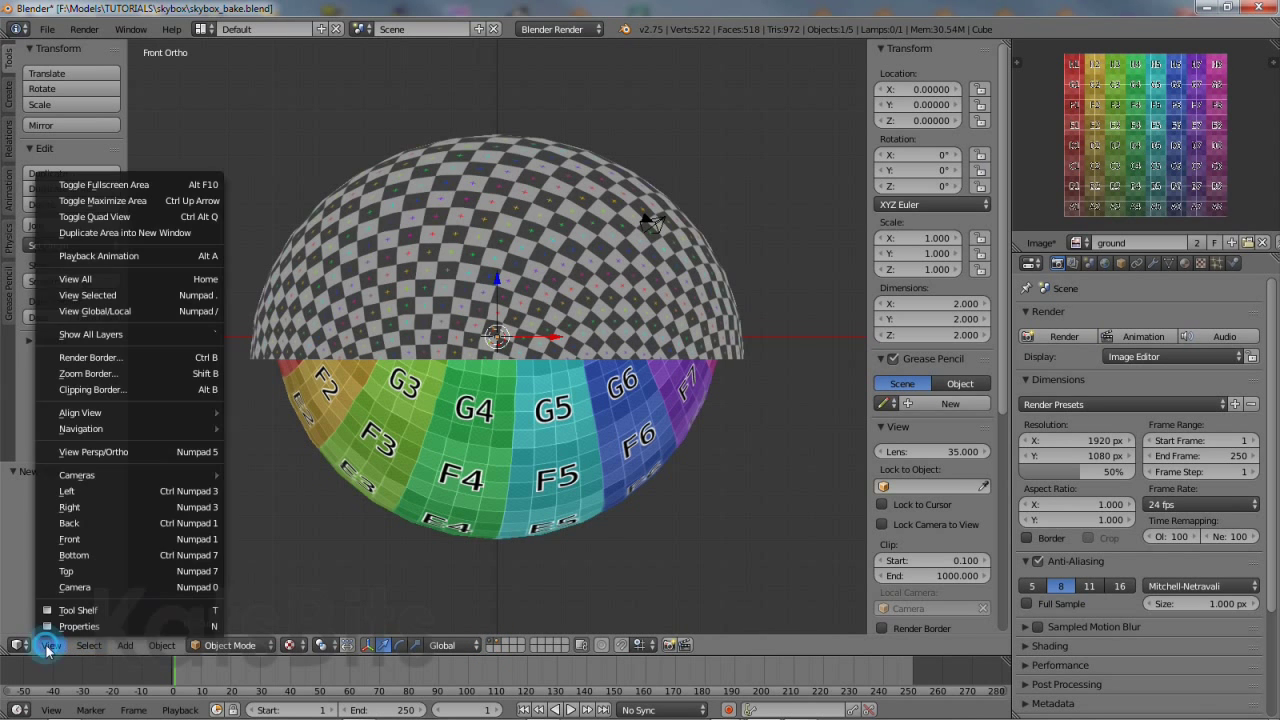
pyautogui.click(82, 461)
pyautogui.scroll(5, 450, 370)
pyautogui.moveTo(450, 370); pyautogui.dragTo(499, 390, button='middle')
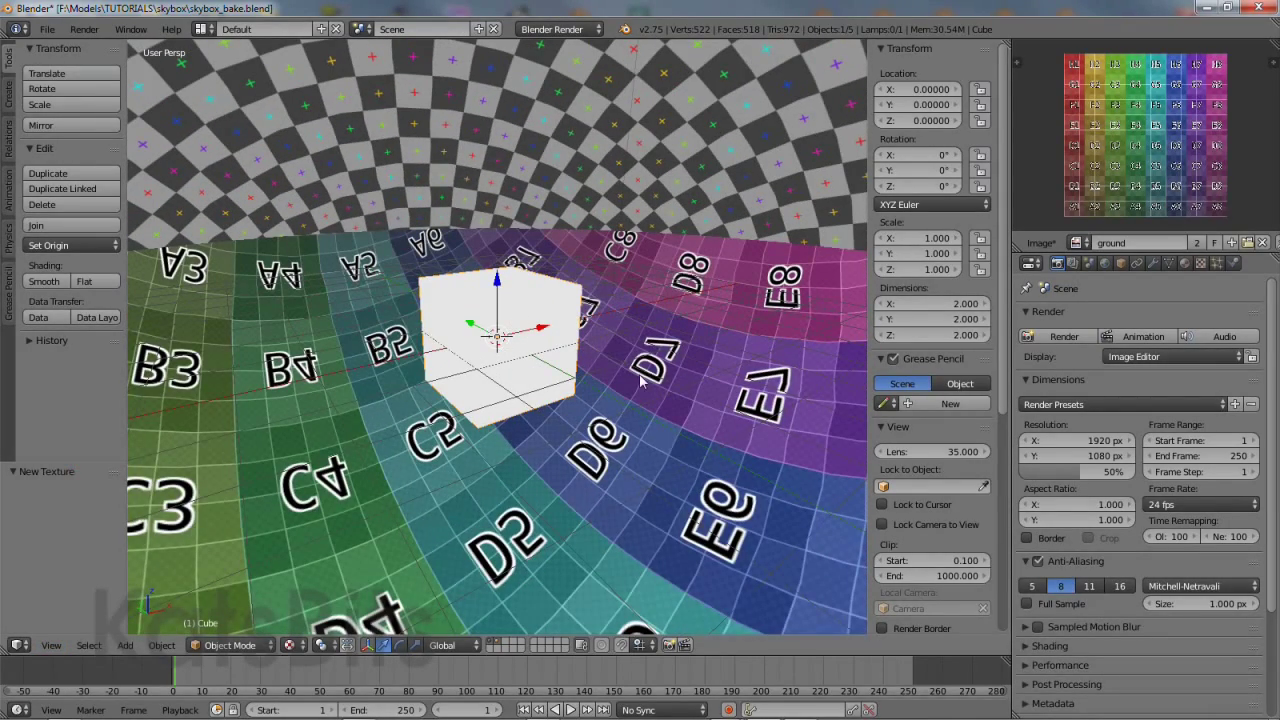
# - Render the scene to bake the cube's environment map, then return to the 3D view
pyautogui.click(1064, 337)
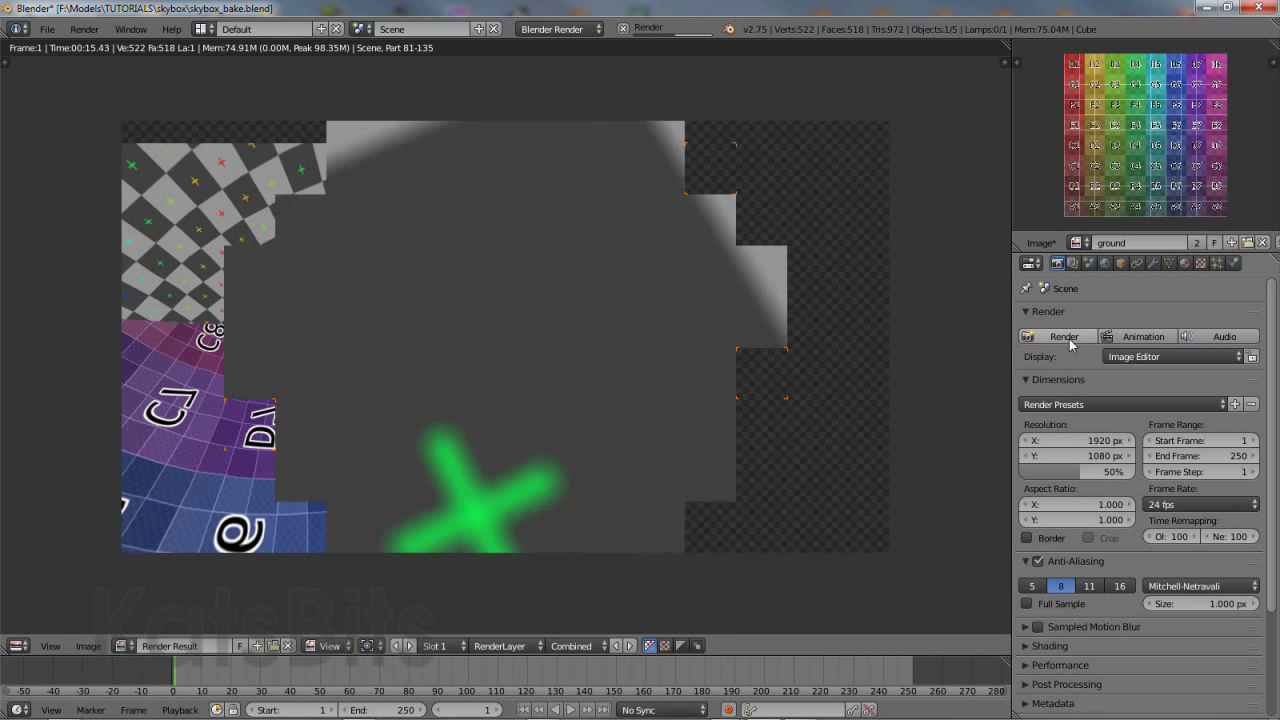
pyautogui.press('Escape')
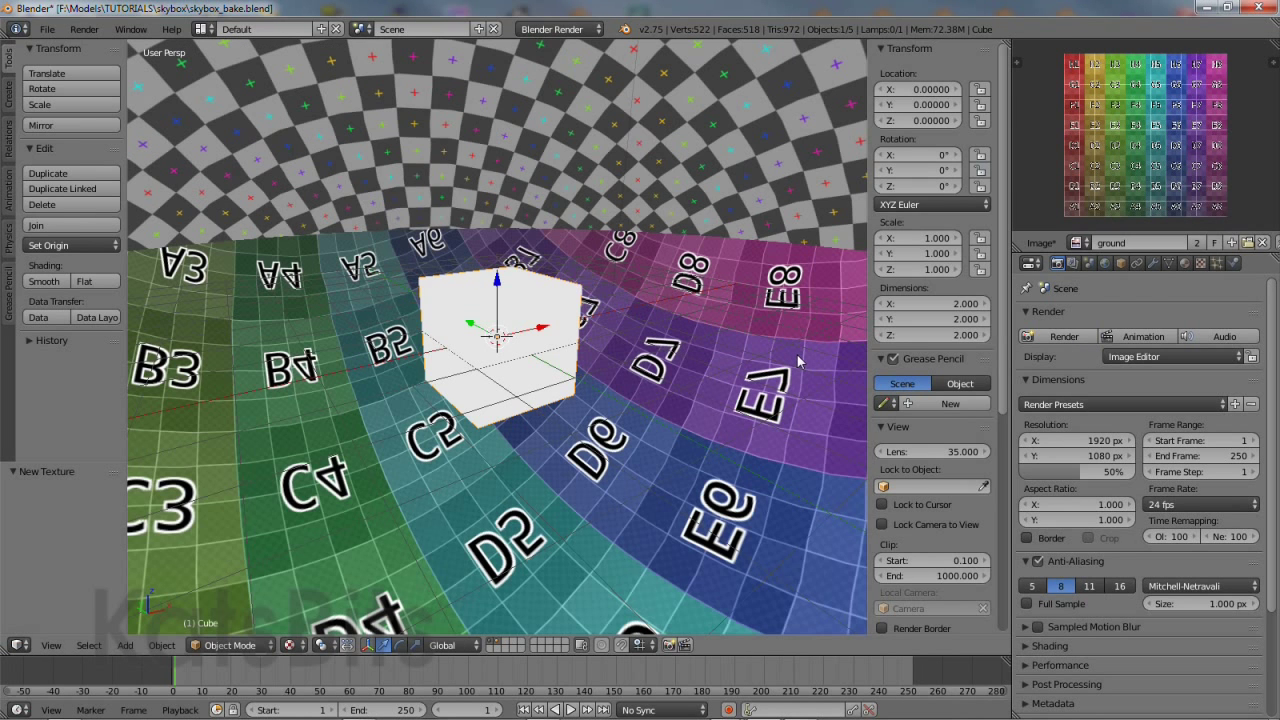
# - Save the envbox texture's baked environment map to the skybox folder as skybox_bake.tga
pyautogui.click(1200, 263)
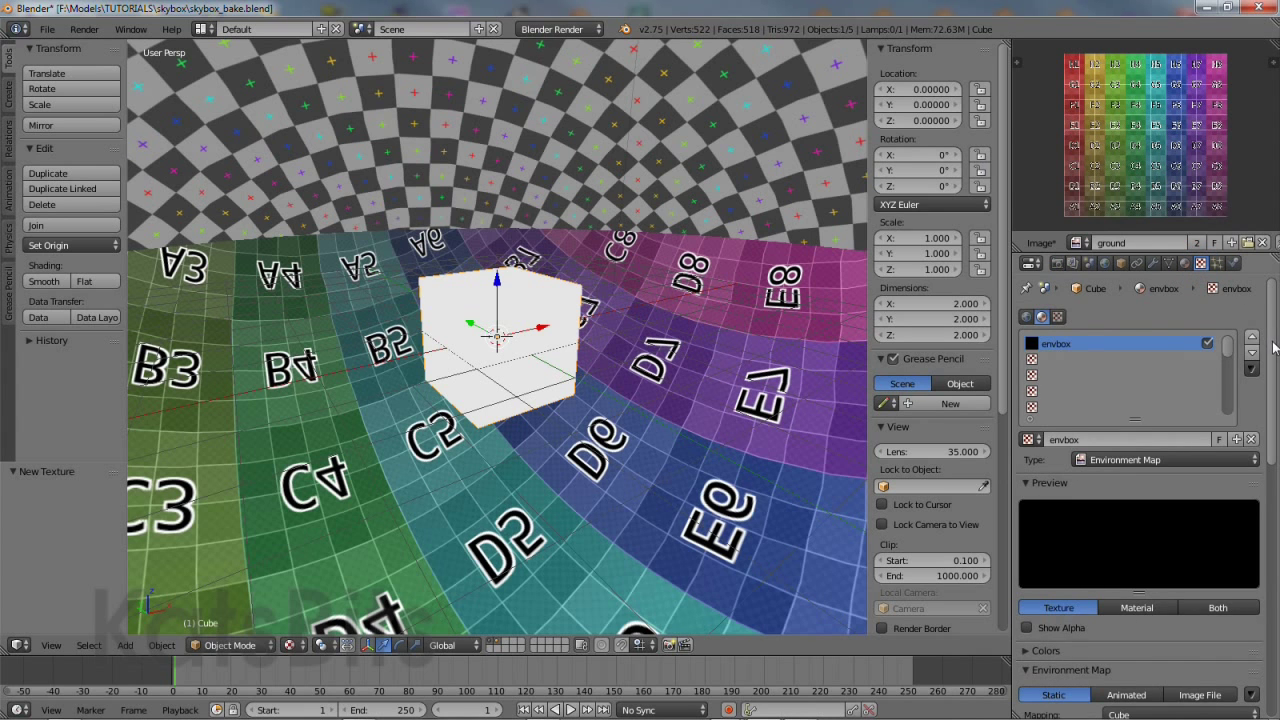
pyautogui.moveTo(1271, 337); pyautogui.dragTo(1276, 463)
pyautogui.click(1250, 431)
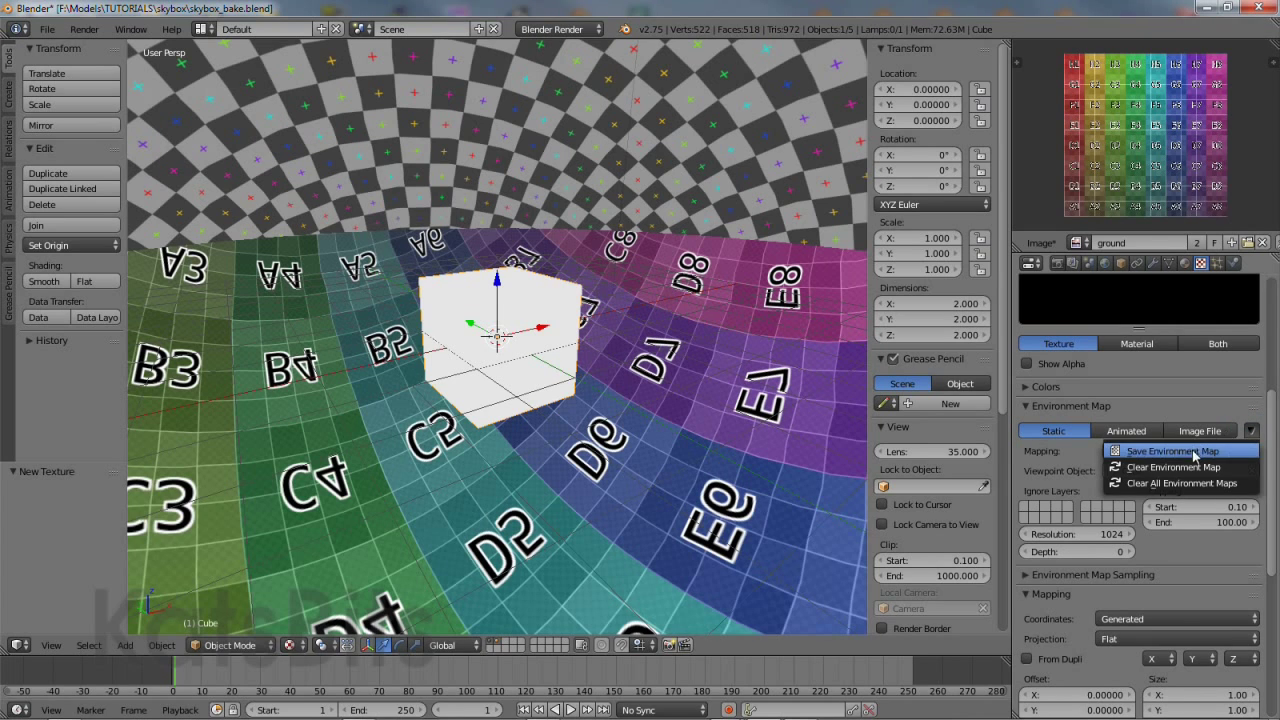
pyautogui.click(1155, 452)
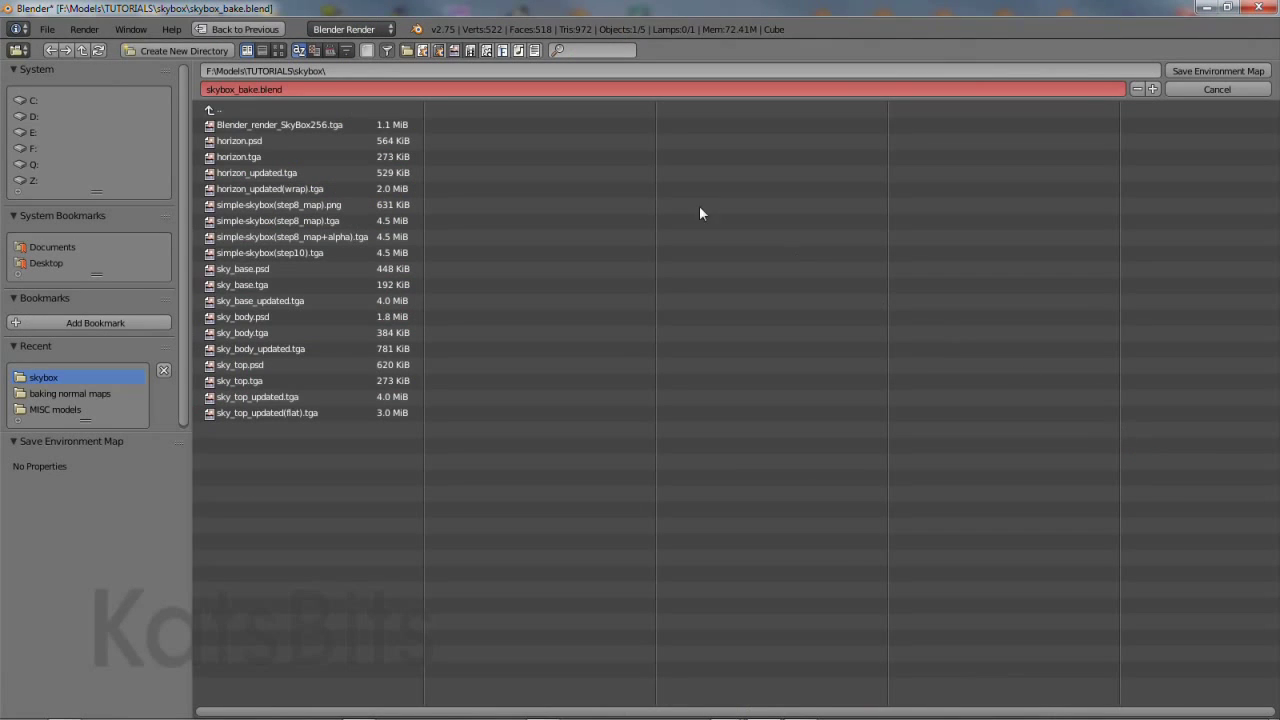
pyautogui.click(284, 89)
pyautogui.press('Return')
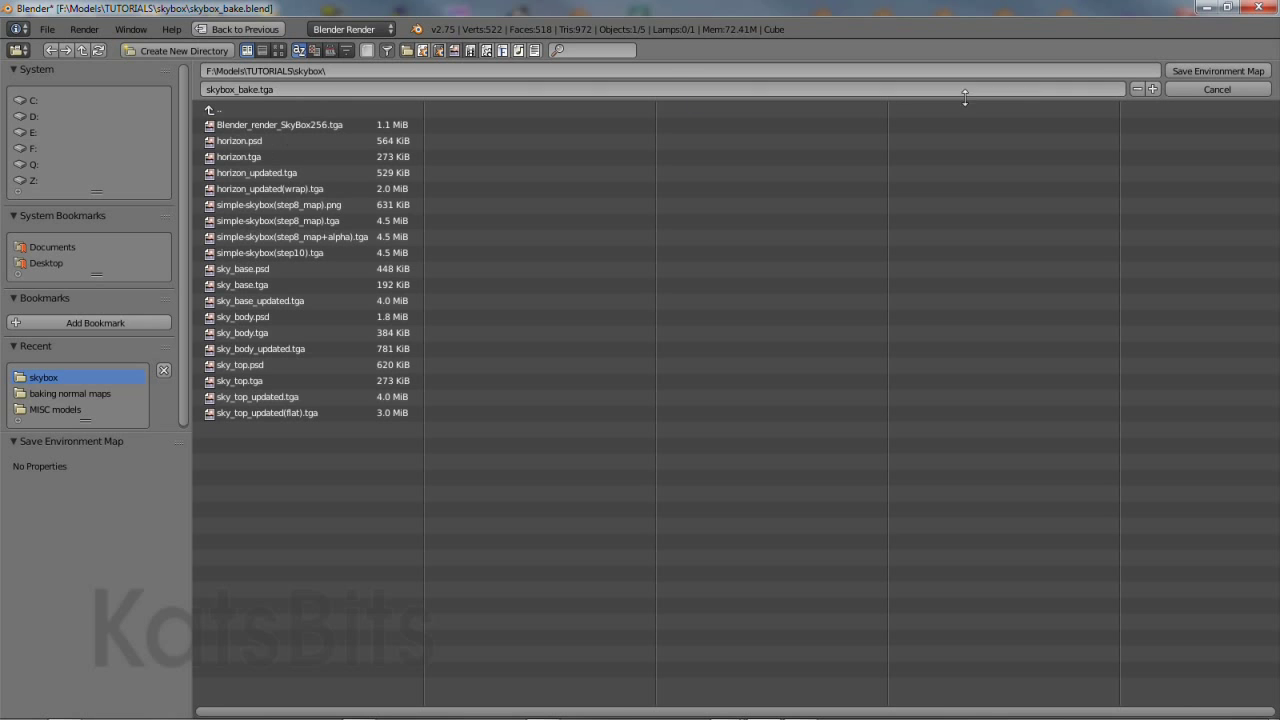
pyautogui.click(1215, 72)
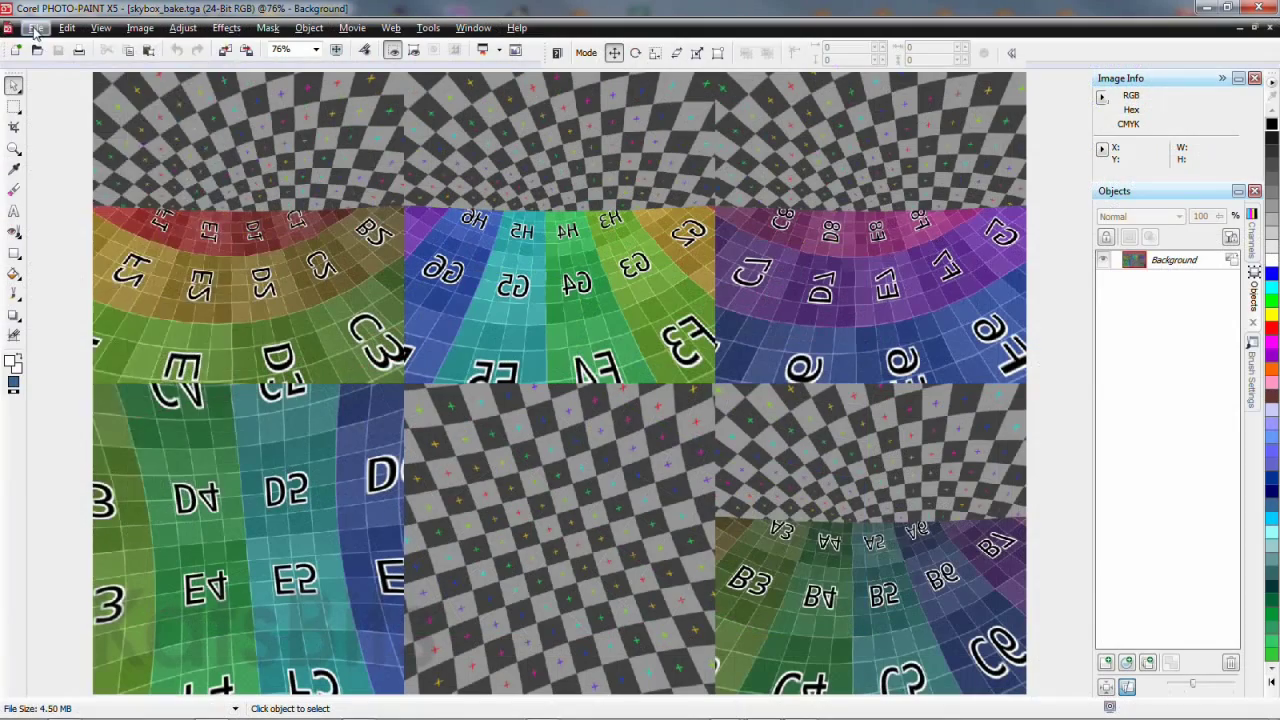
pyautogui.click(35, 28)
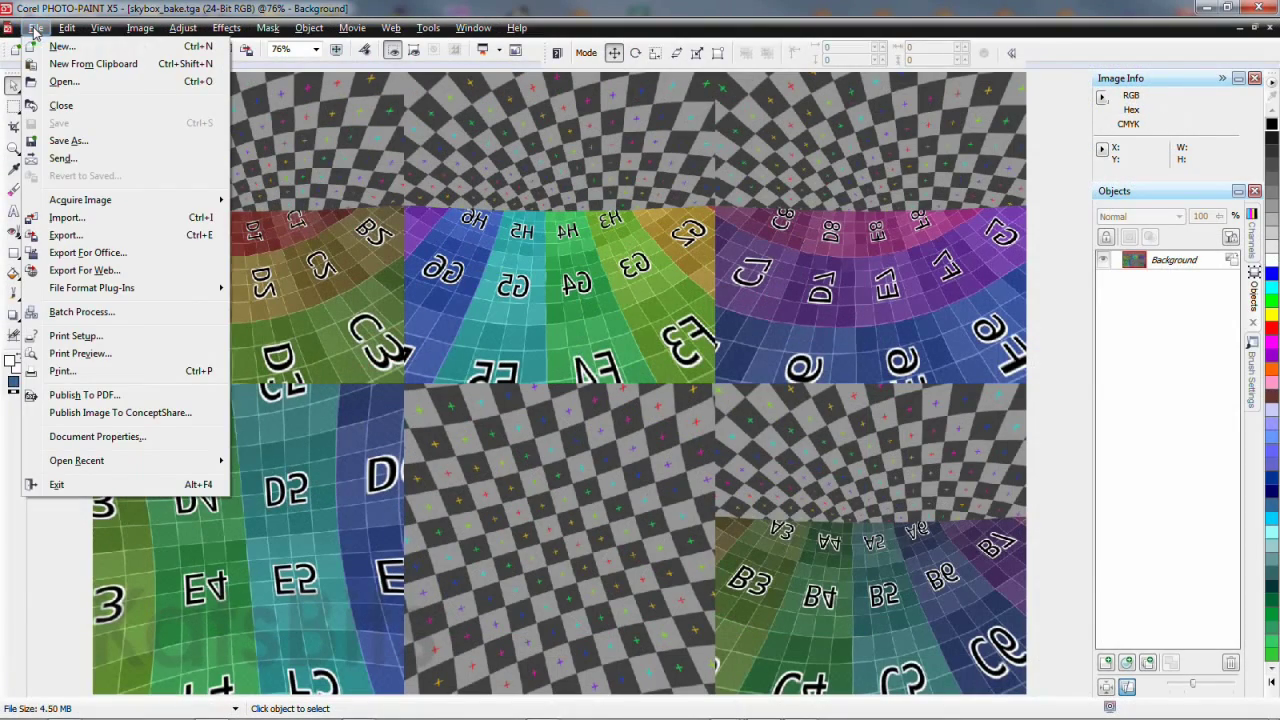
pyautogui.click(100, 437)
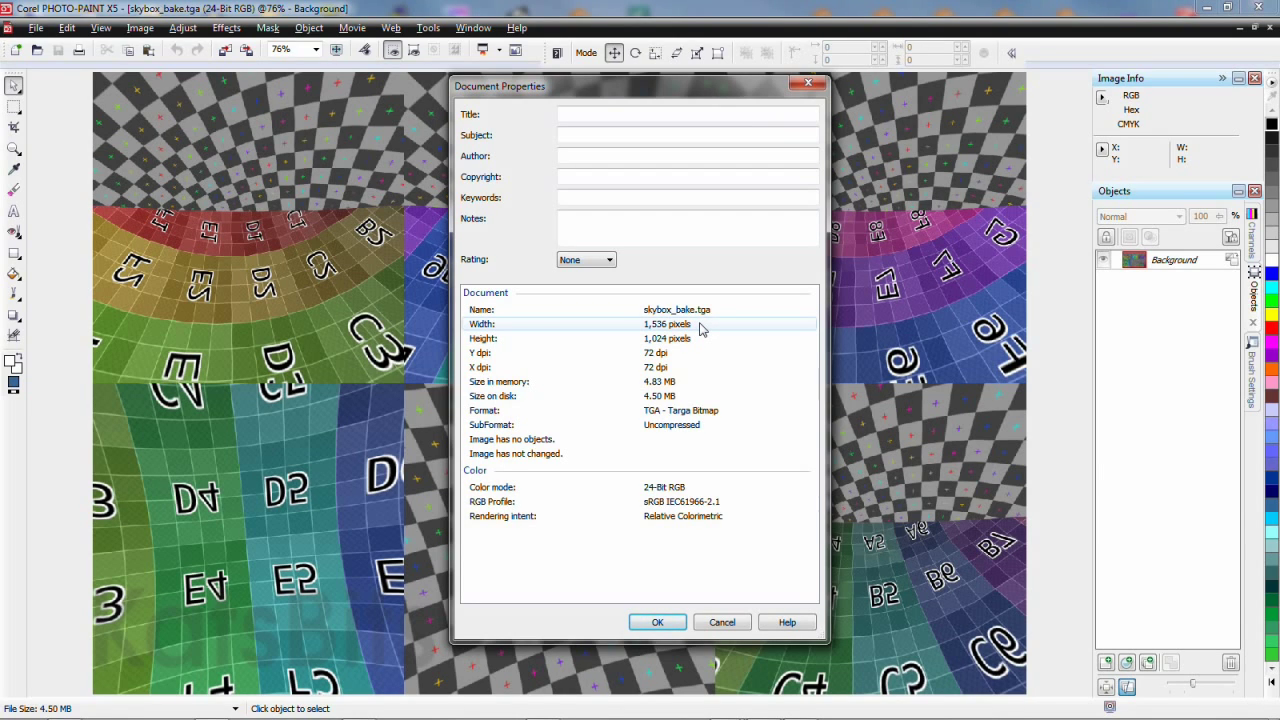
pyautogui.click(701, 326)
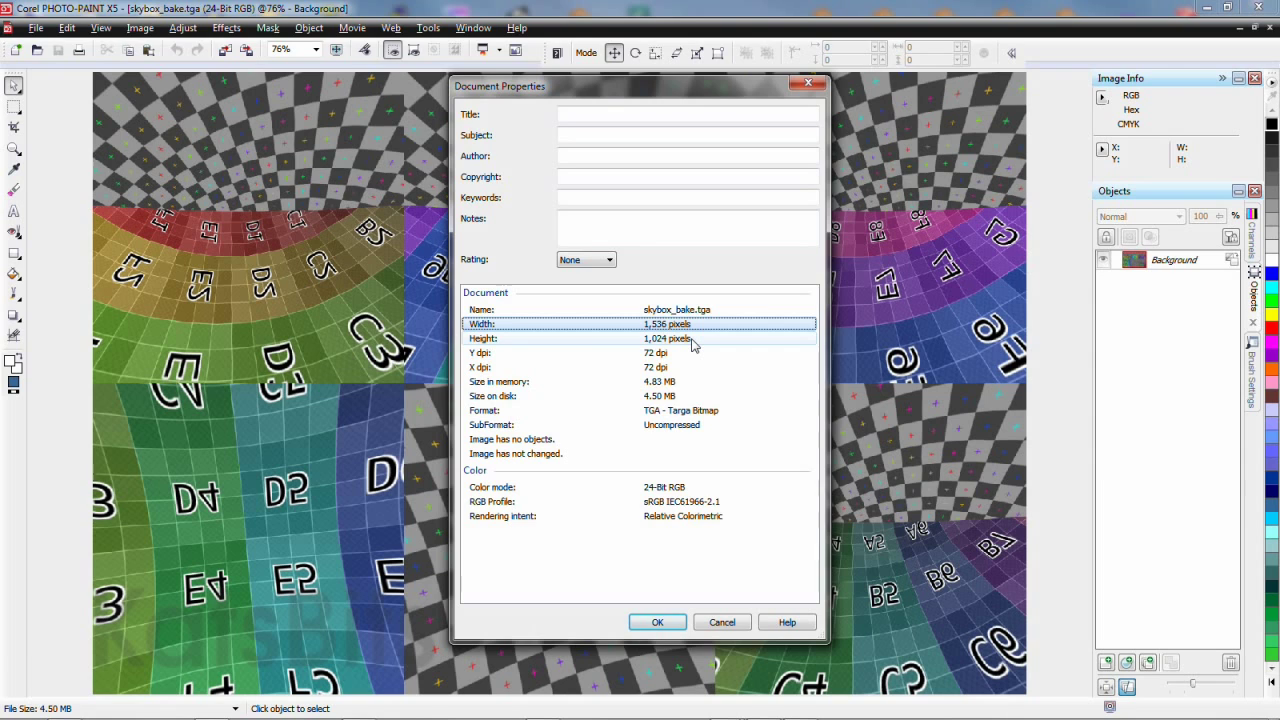
pyautogui.click(693, 340)
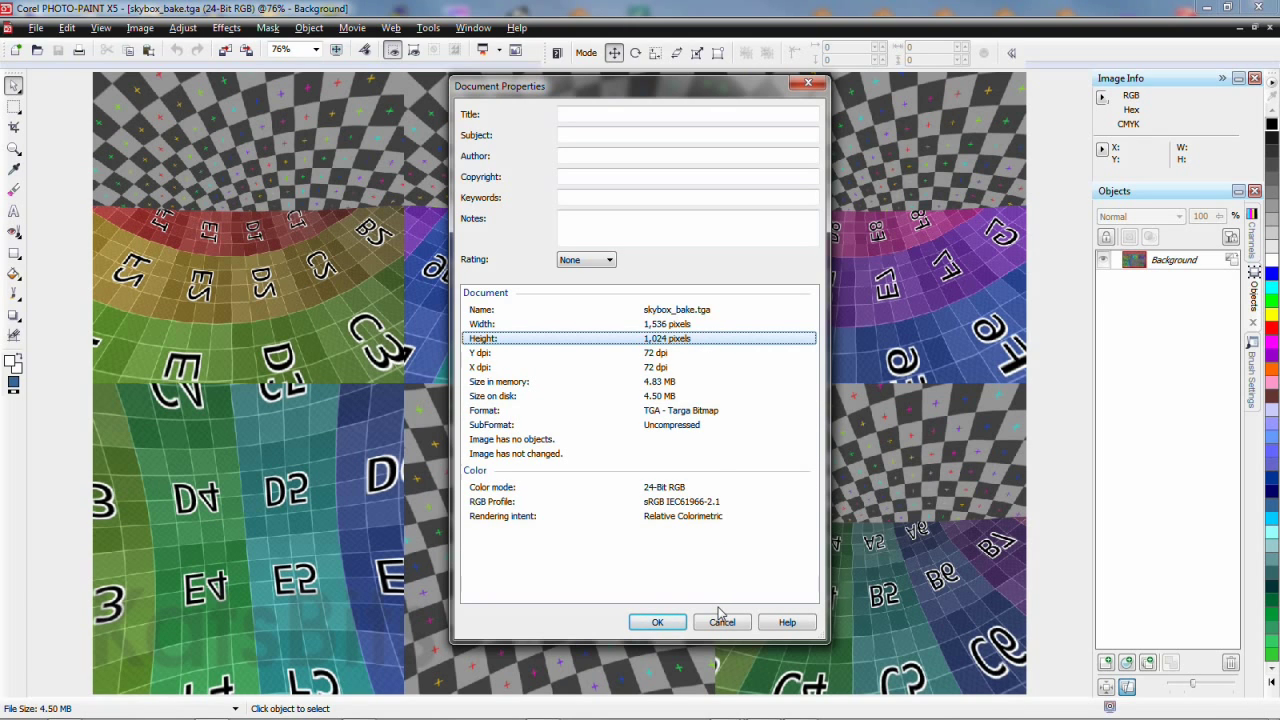
pyautogui.click(657, 622)
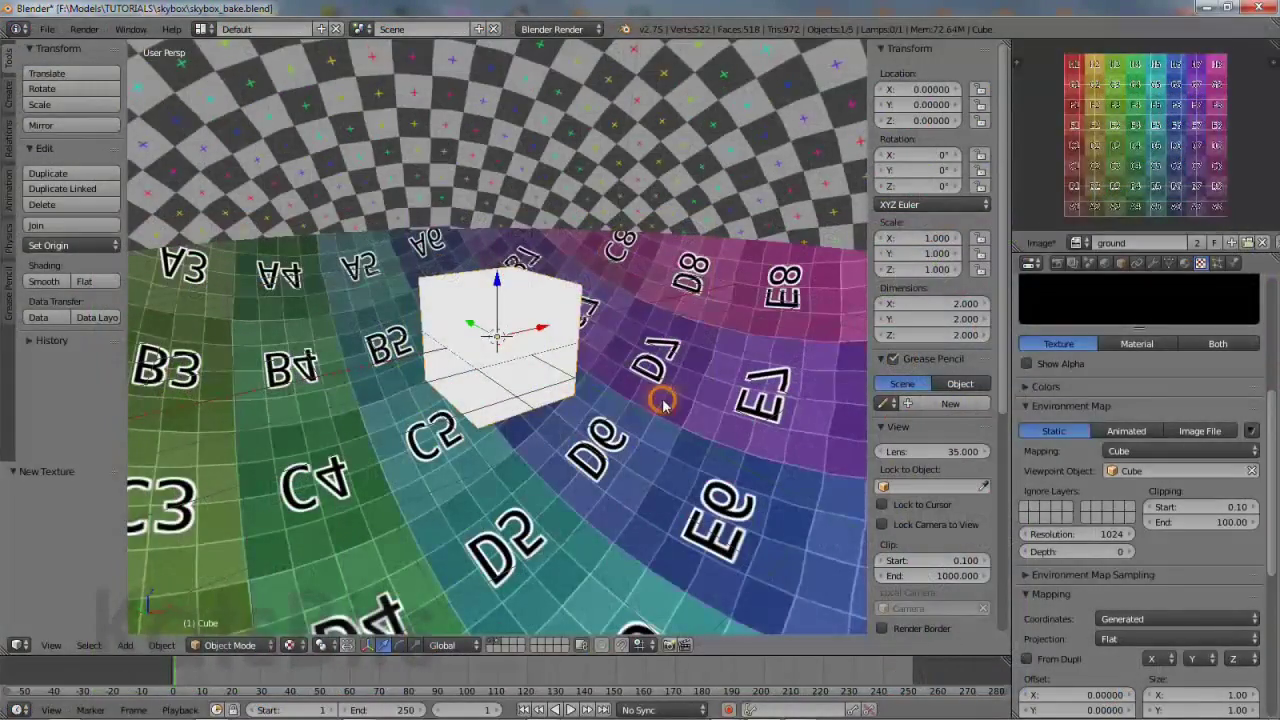
# - Select the ground dome and load sky_base_updated.tga into its texture as a single image
pyautogui.rightClick(663, 401)
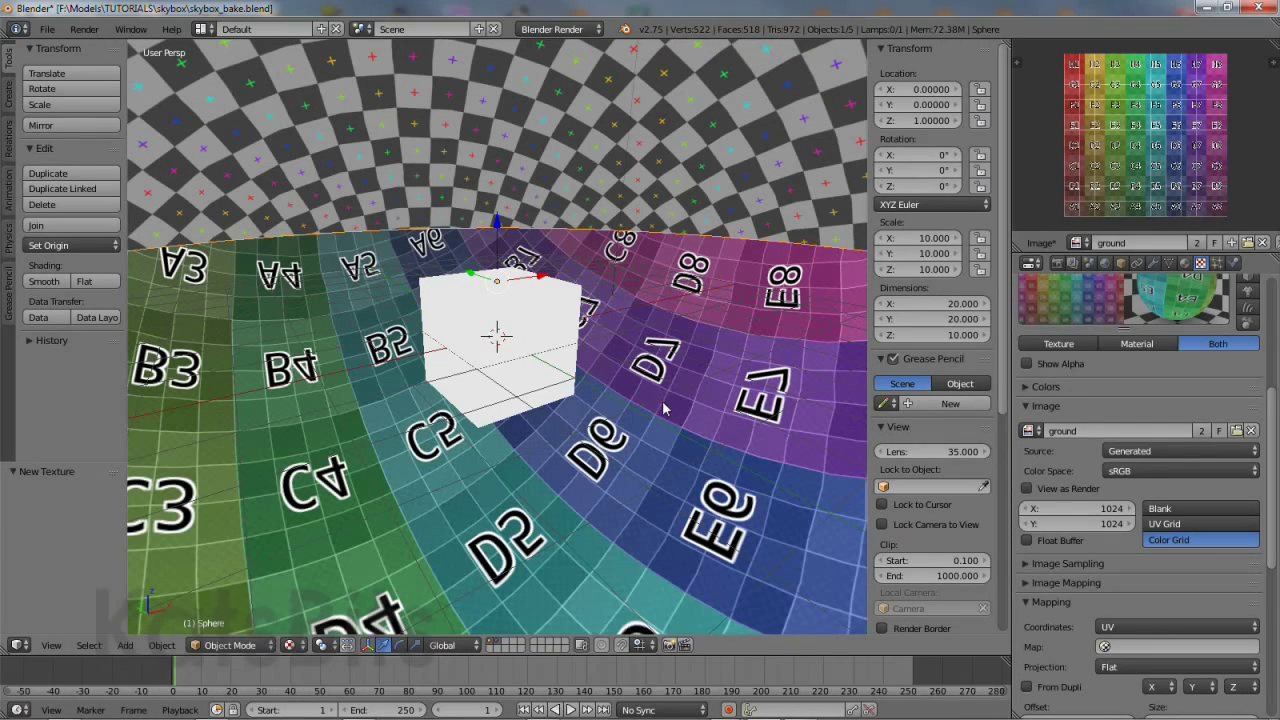
pyautogui.moveTo(1272, 425); pyautogui.dragTo(1270, 461)
pyautogui.click(1165, 365)
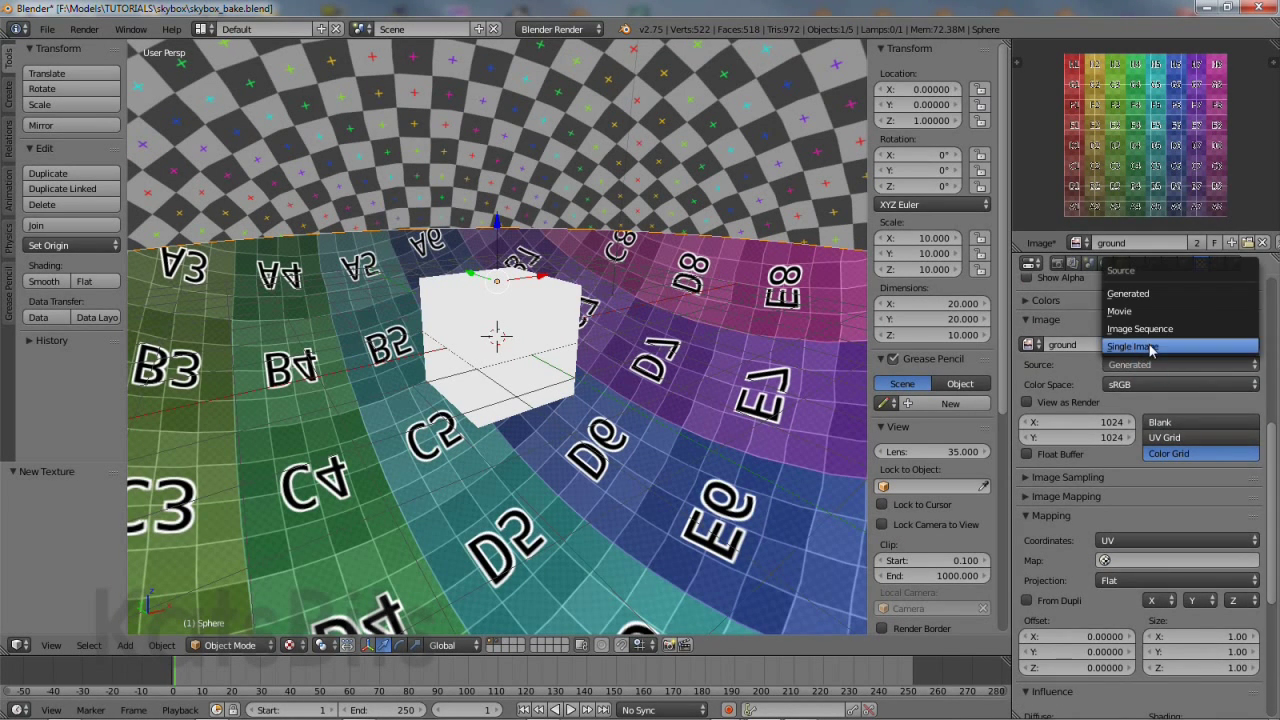
pyautogui.click(1151, 347)
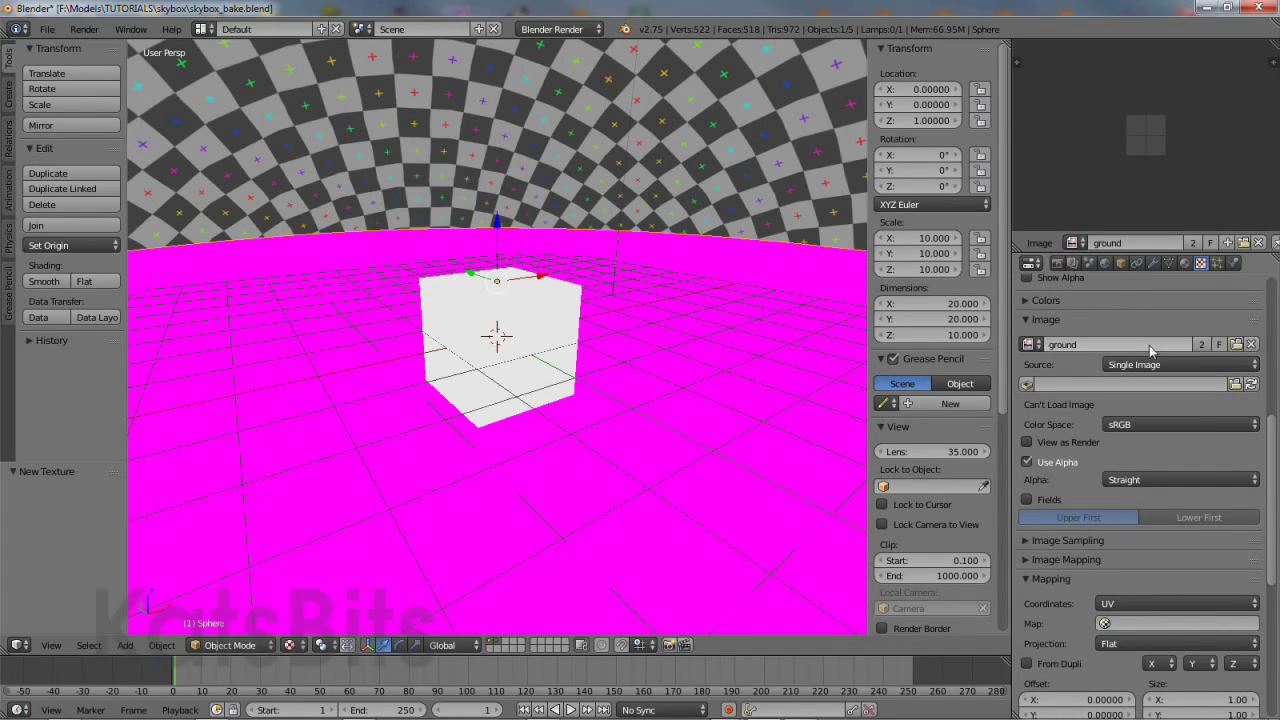
pyautogui.click(1235, 385)
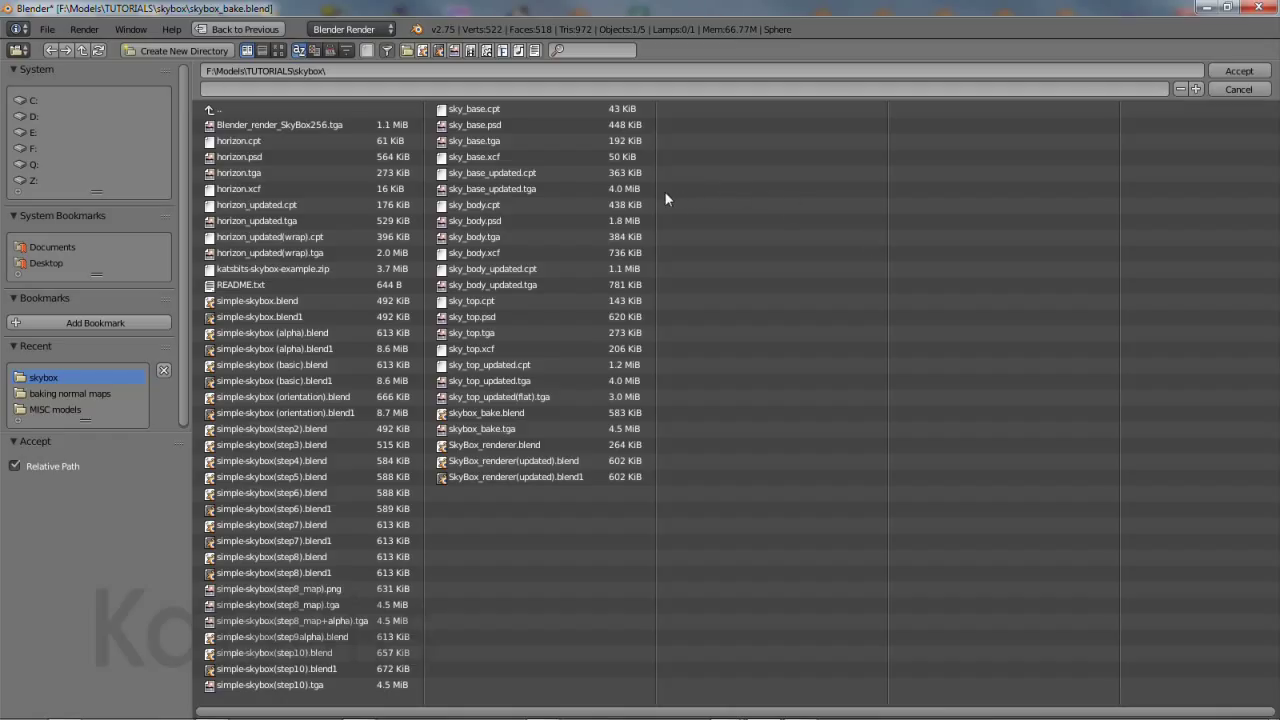
pyautogui.click(502, 189)
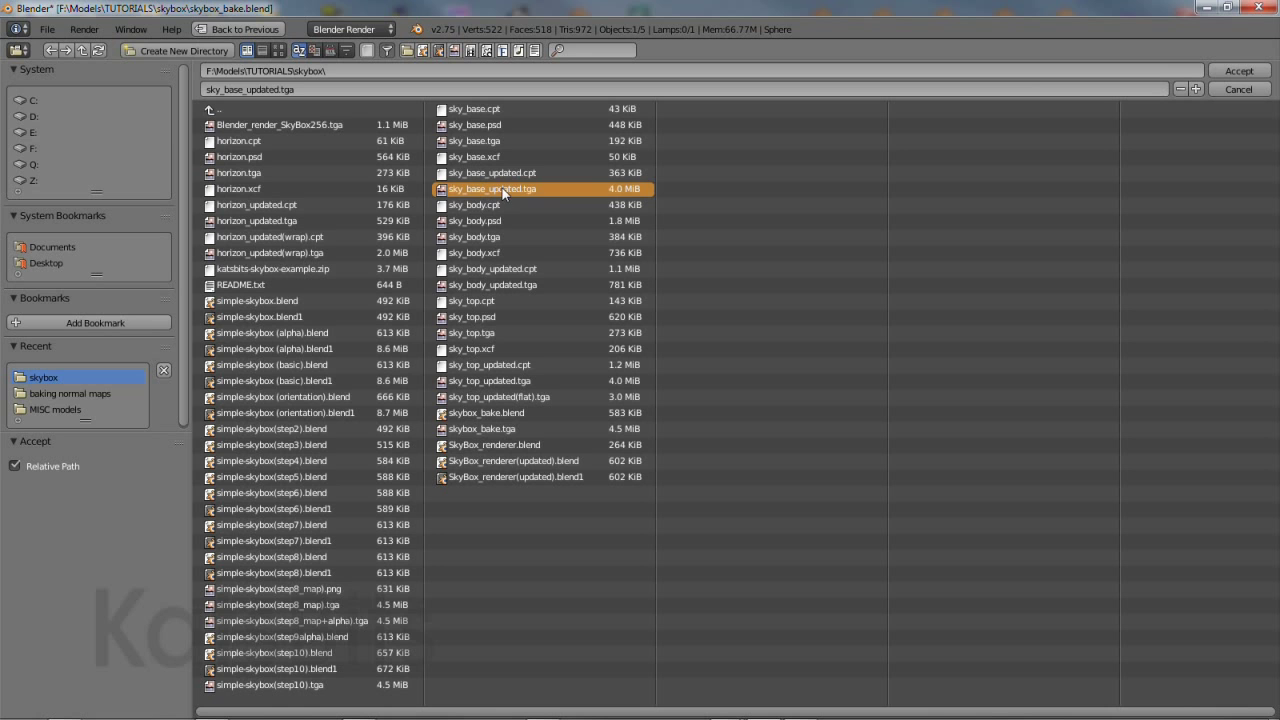
pyautogui.click(1230, 73)
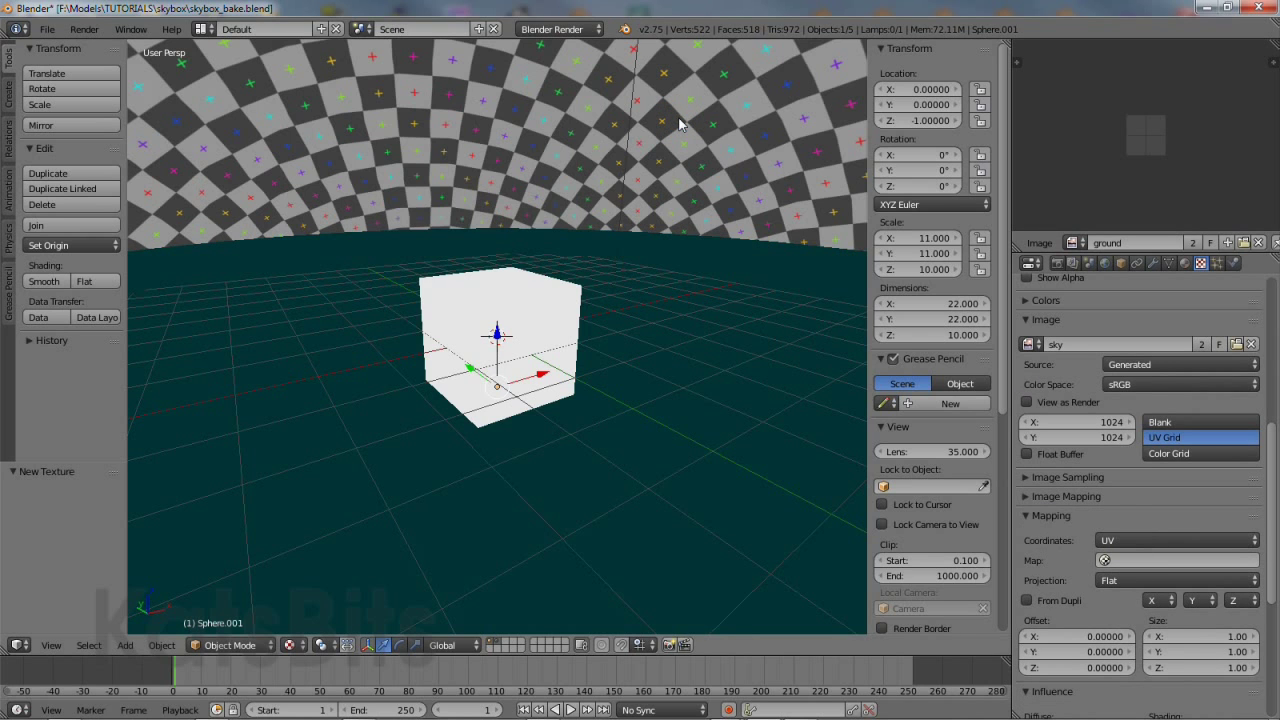
# - Load sky_top_updated.tga as a single image into the sky texture, then select the ground dome
pyautogui.click(1165, 364)
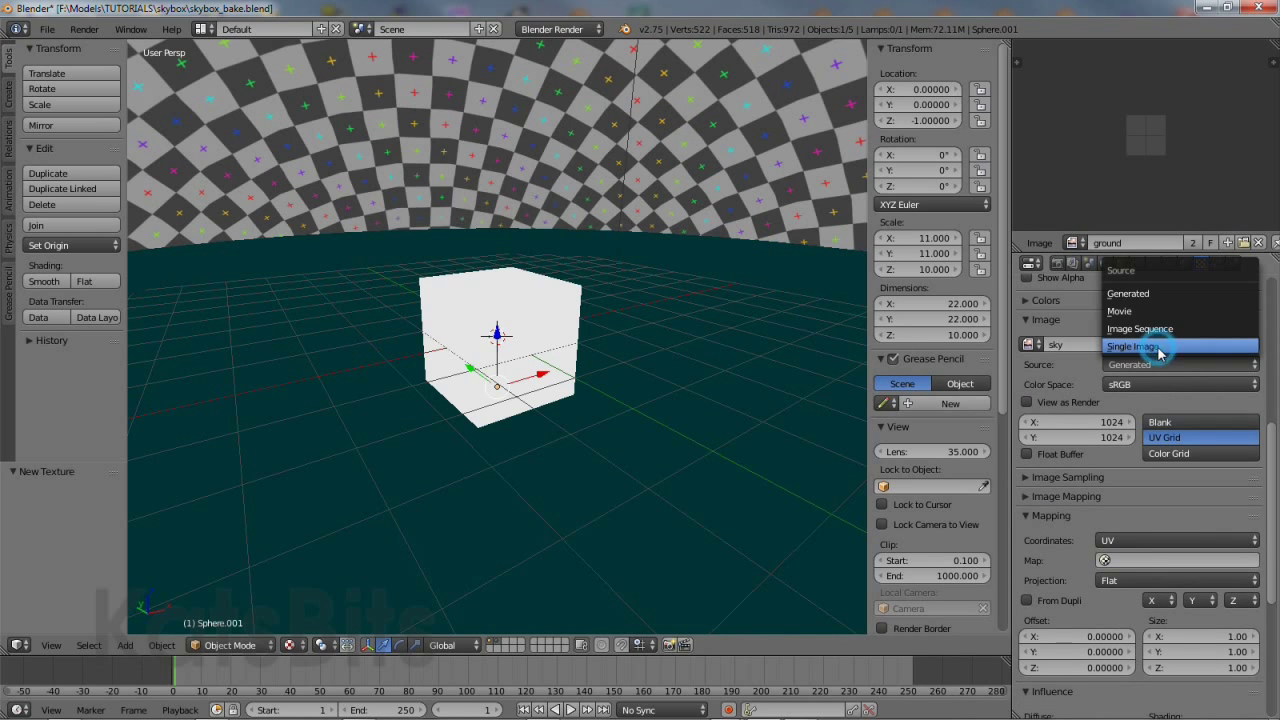
pyautogui.click(1157, 346)
pyautogui.click(1237, 384)
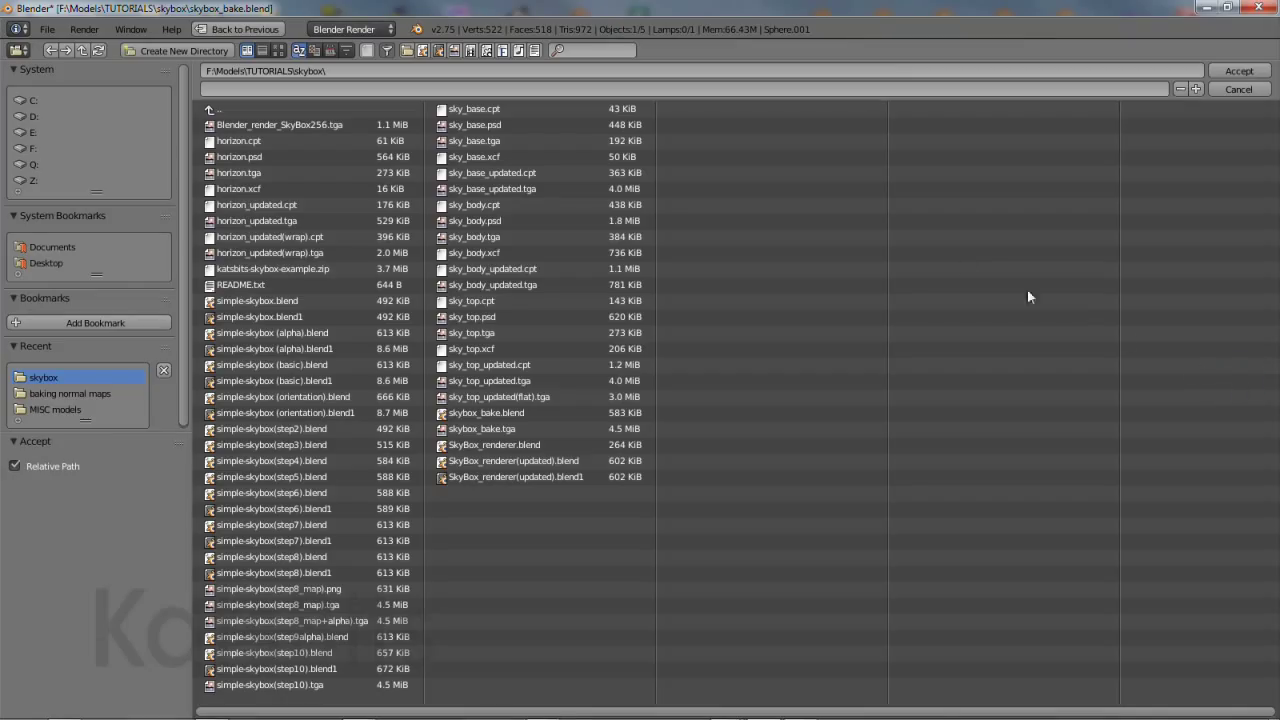
pyautogui.click(480, 384)
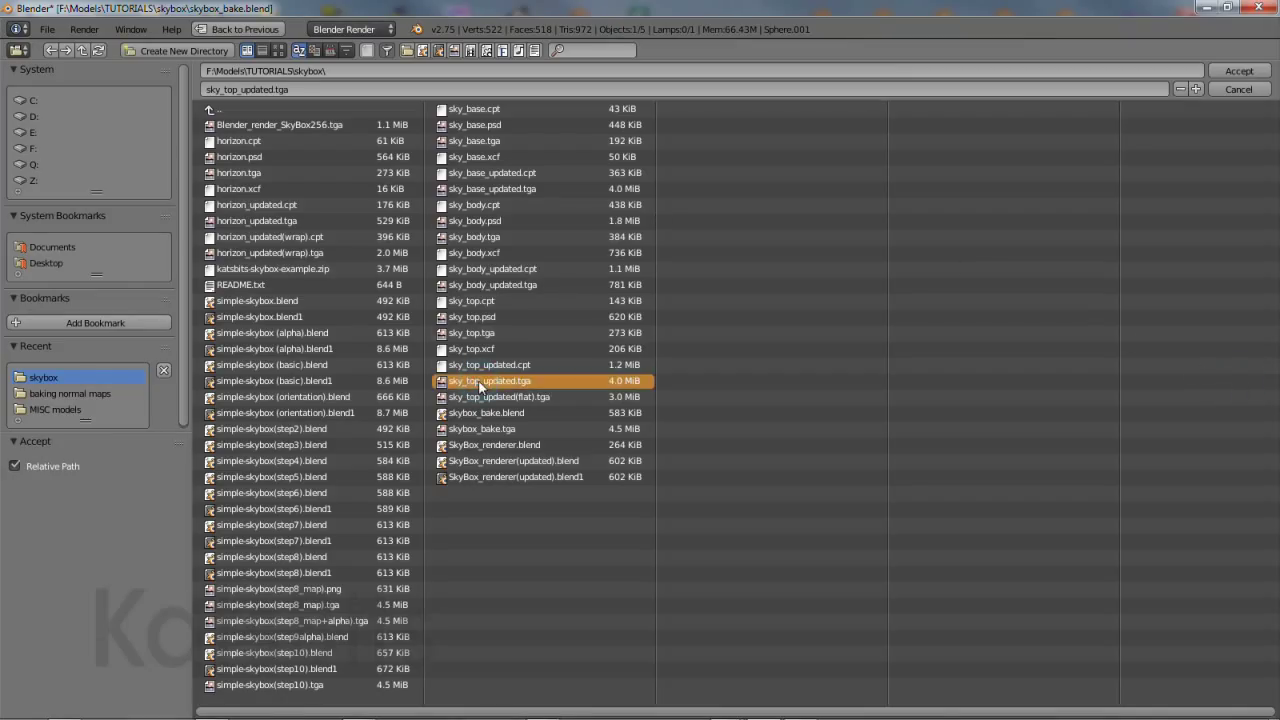
pyautogui.click(1245, 74)
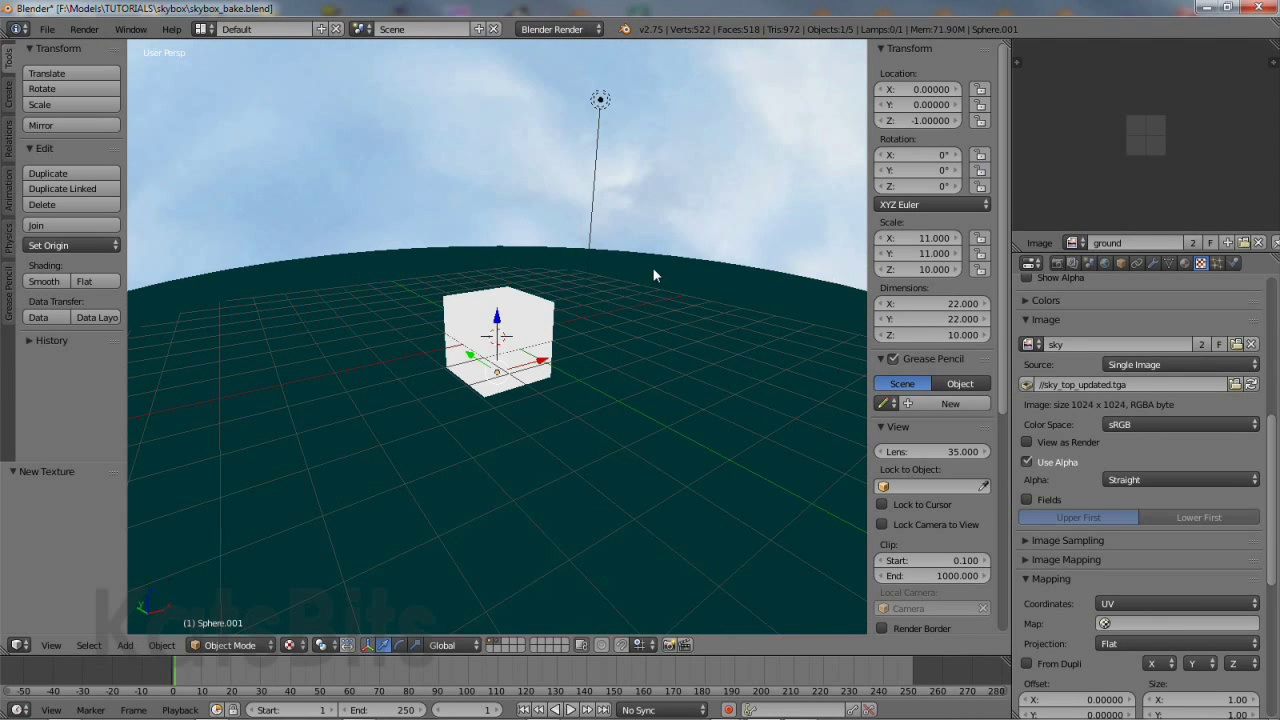
pyautogui.rightClick(672, 284)
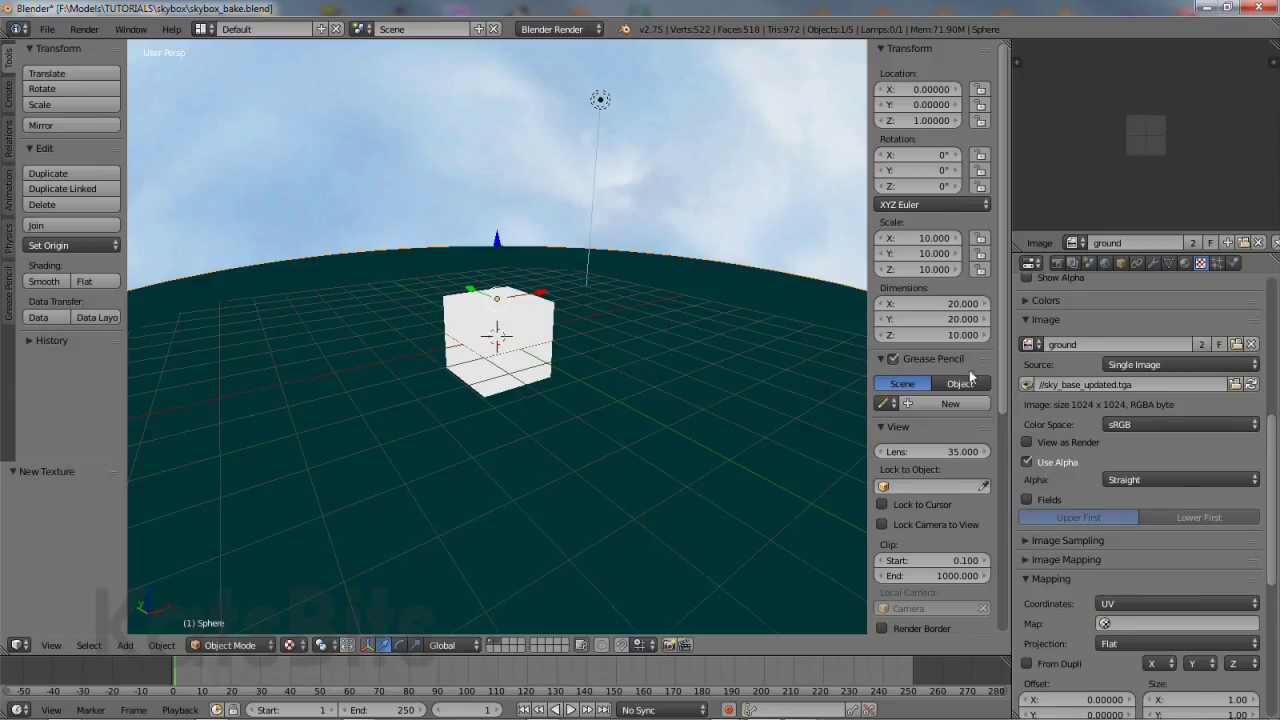
# - Enable transparency on the ground dome's material and set its alpha to 0
pyautogui.click(1185, 263)
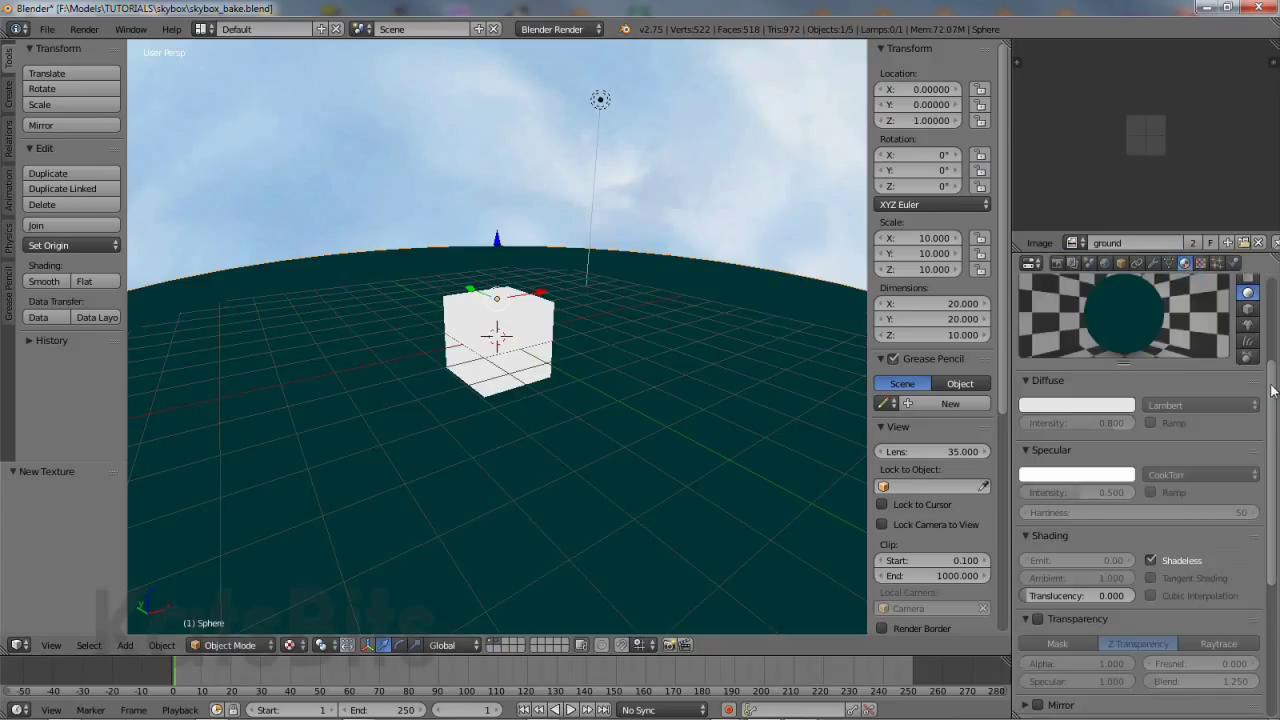
pyautogui.moveTo(1262, 380); pyautogui.dragTo(1273, 505)
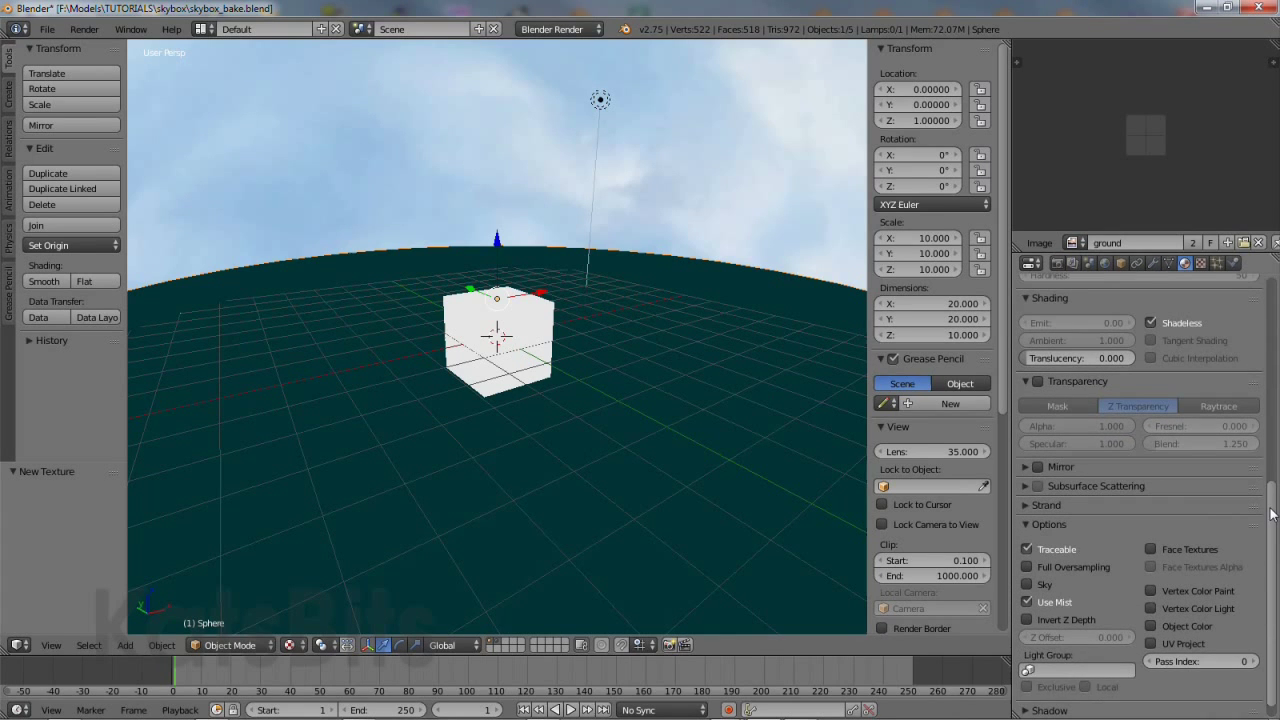
pyautogui.click(1037, 396)
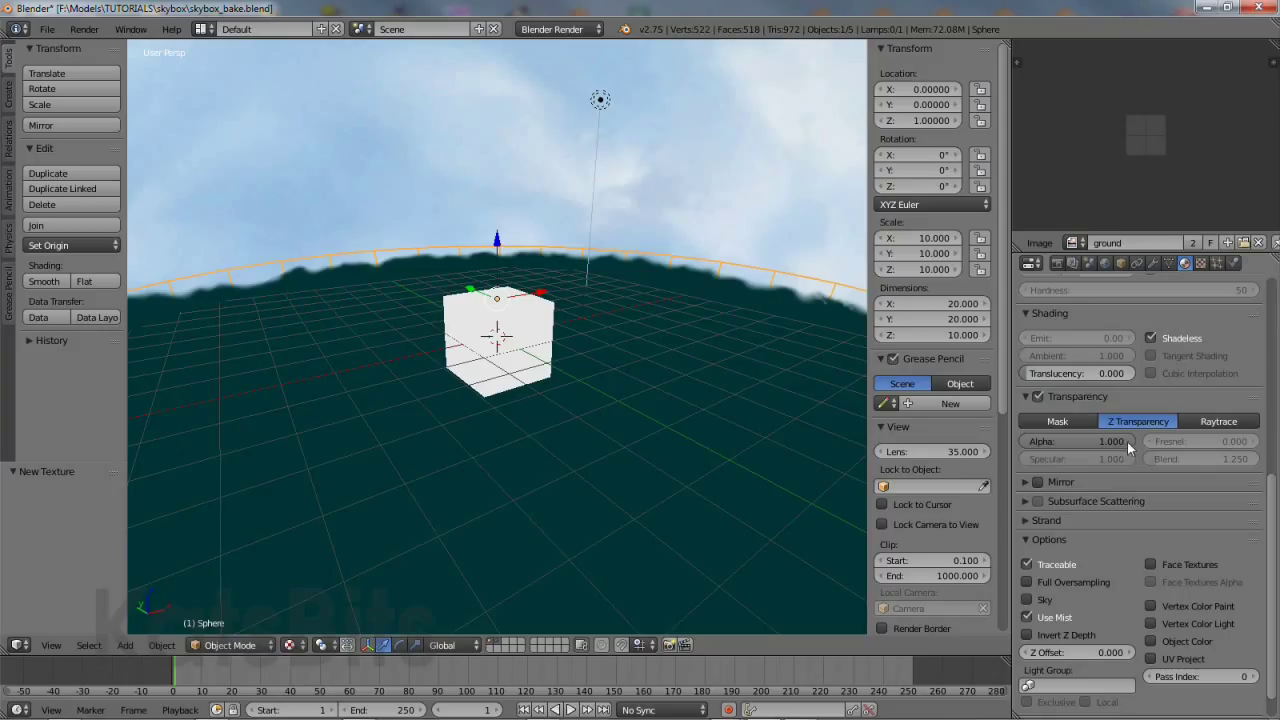
pyautogui.moveTo(1126, 443); pyautogui.dragTo(1028, 447)
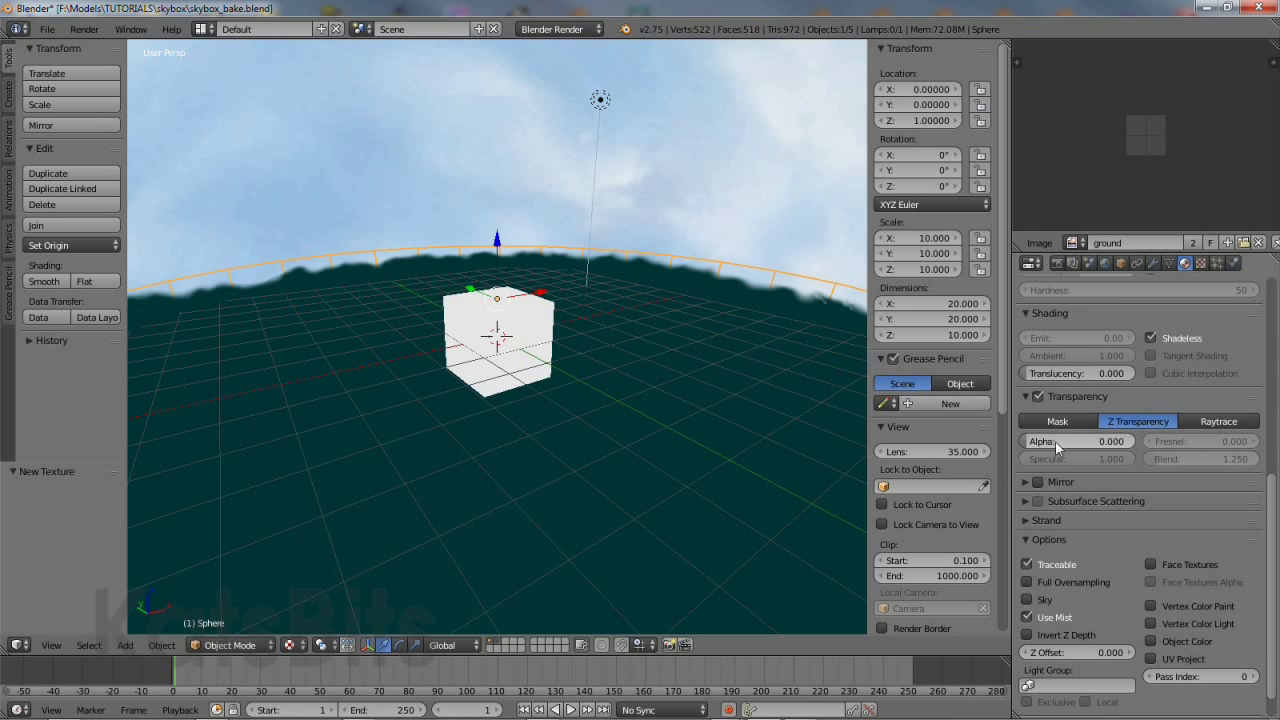
# - Make the ground texture's influence drive alpha as well as colour
pyautogui.click(1201, 263)
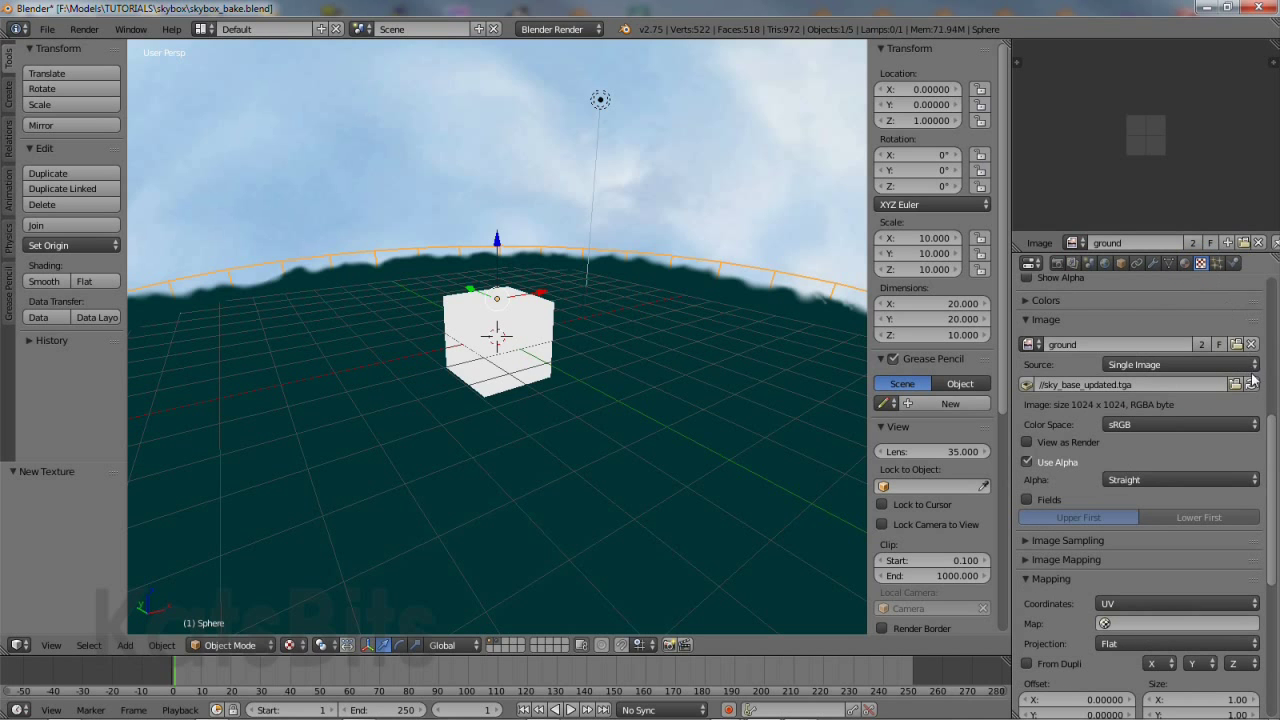
pyautogui.moveTo(1271, 435); pyautogui.dragTo(1257, 551)
pyautogui.click(1026, 535)
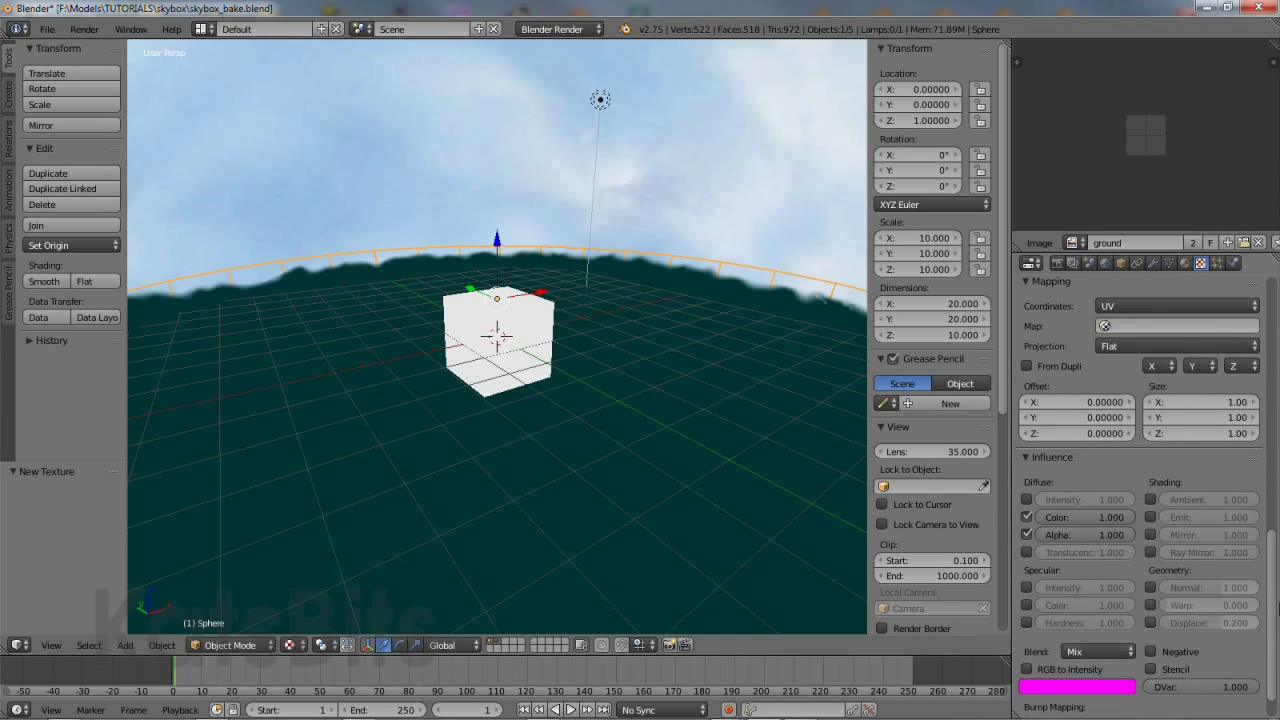
pyautogui.moveTo(1273, 590); pyautogui.dragTo(1279, 340)
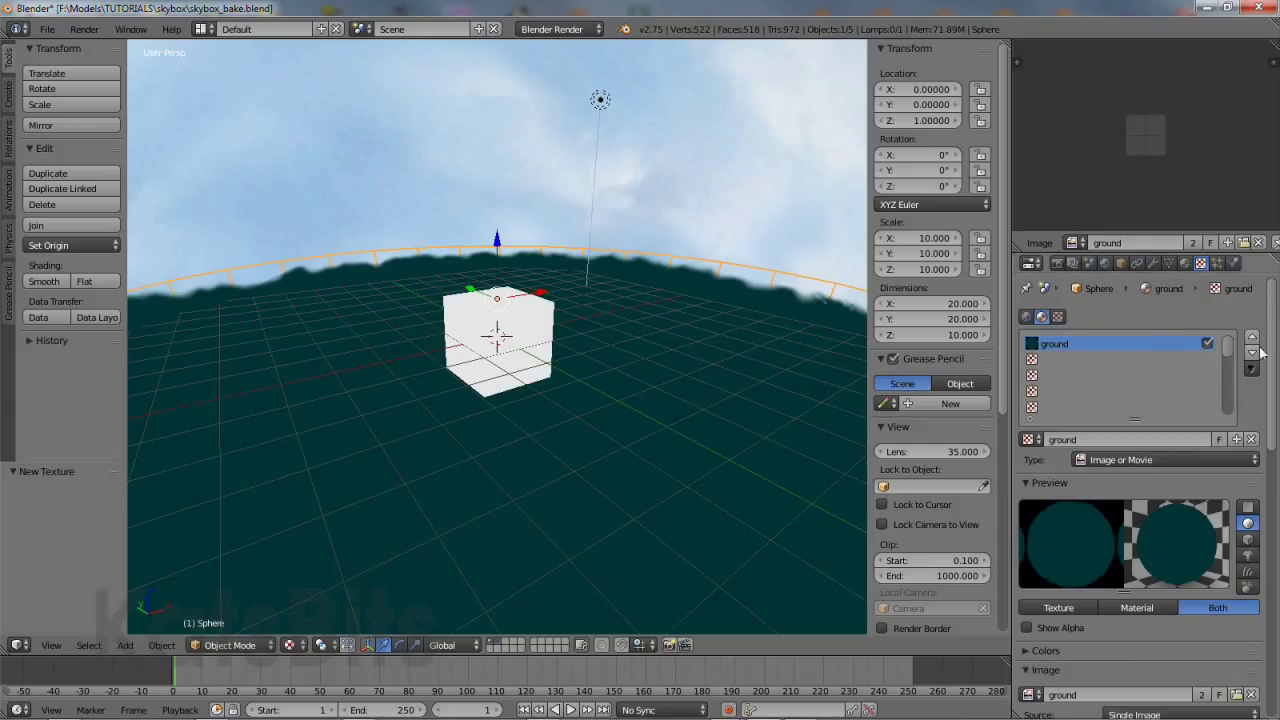
# - Render the scene with the cube selected to bake its environment map, then return to the 3D view
pyautogui.click(1057, 262)
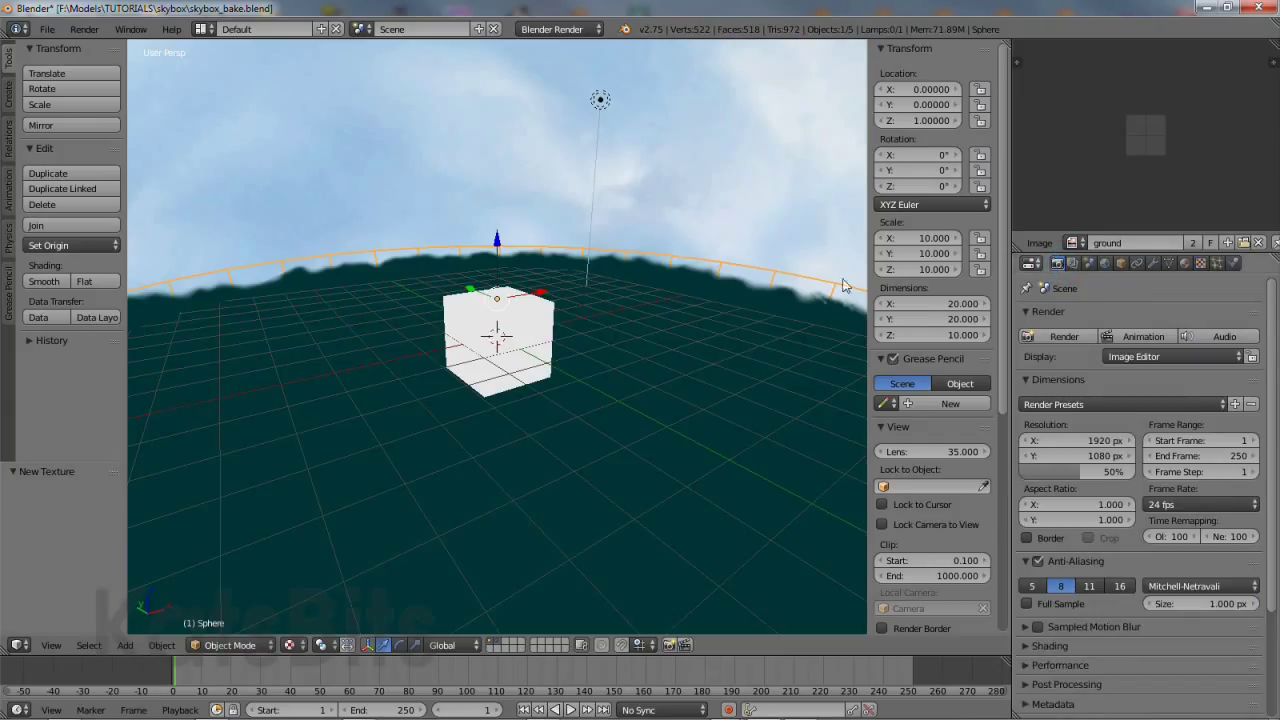
pyautogui.rightClick(540, 305)
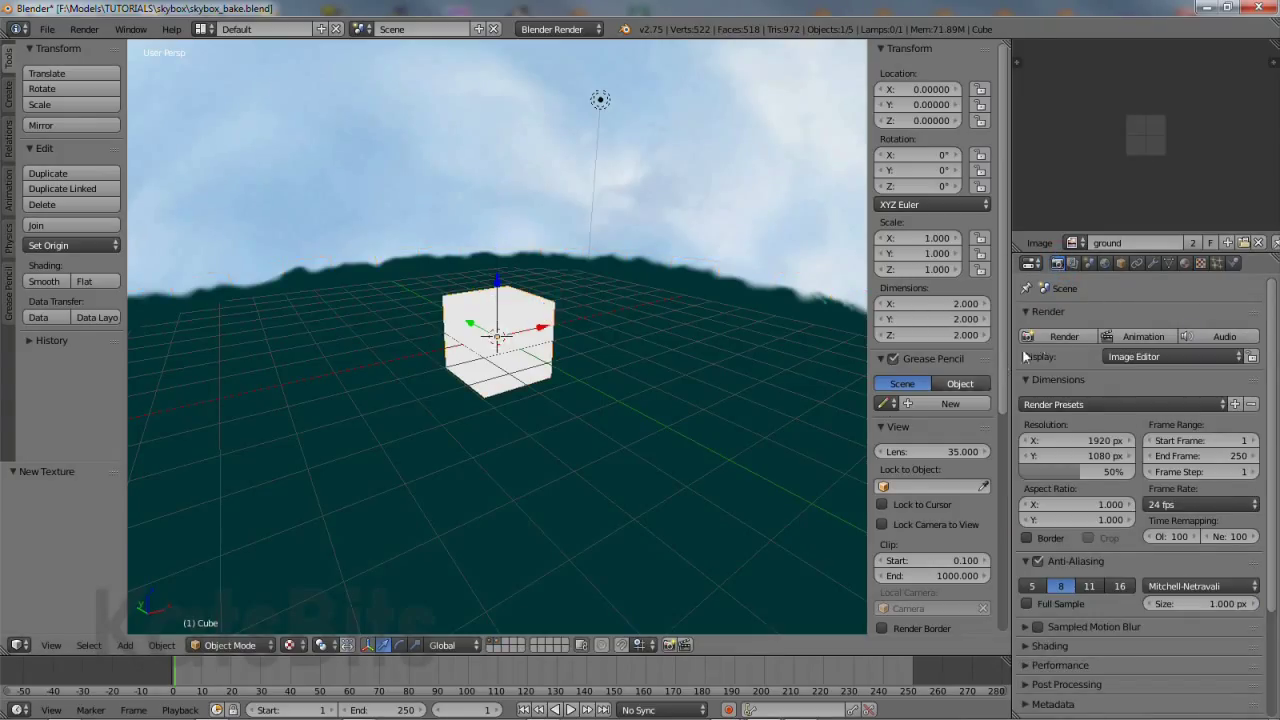
pyautogui.click(1065, 338)
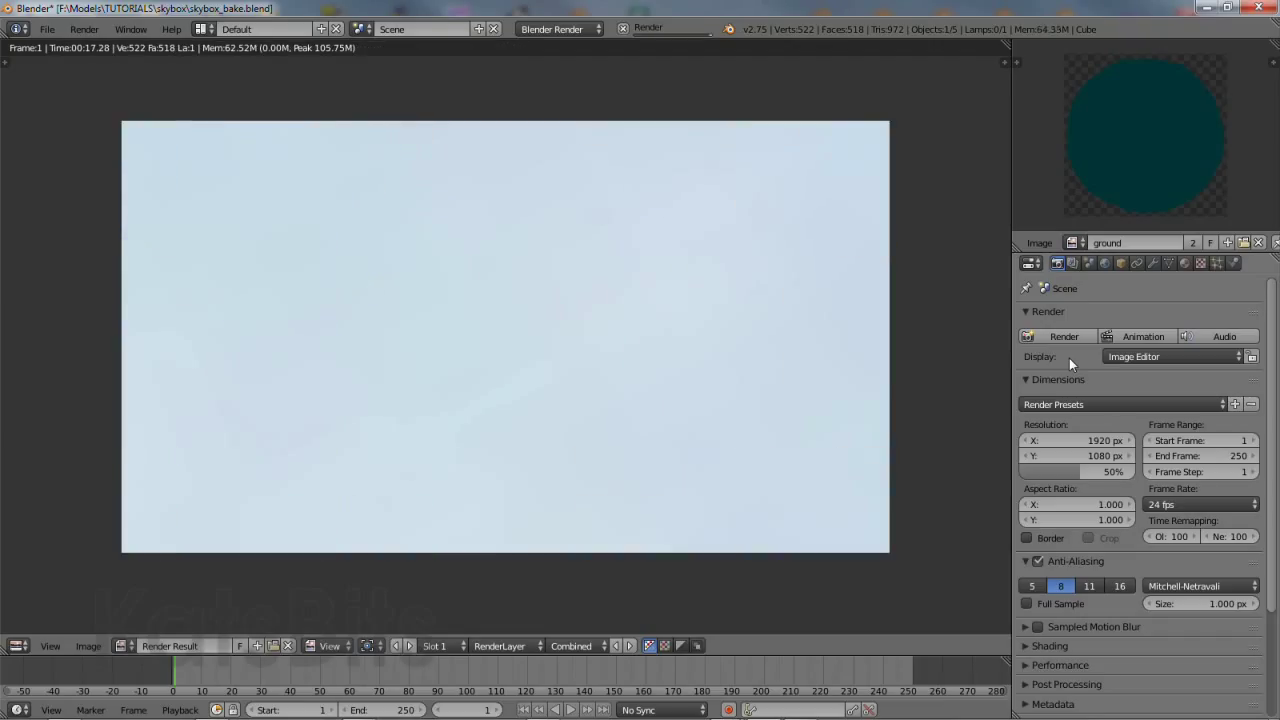
pyautogui.press('Escape')
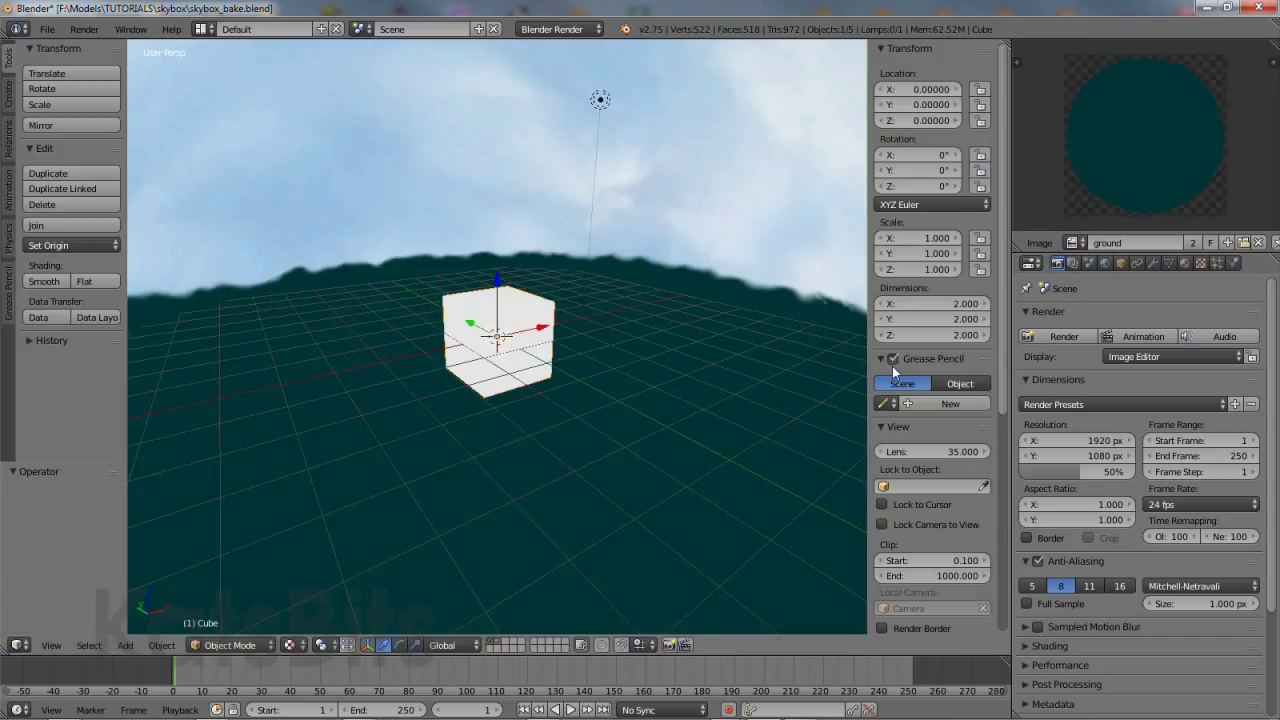
# - Save the envbox texture's baked environment map as skybox_bake(alpha).tga
pyautogui.click(1200, 263)
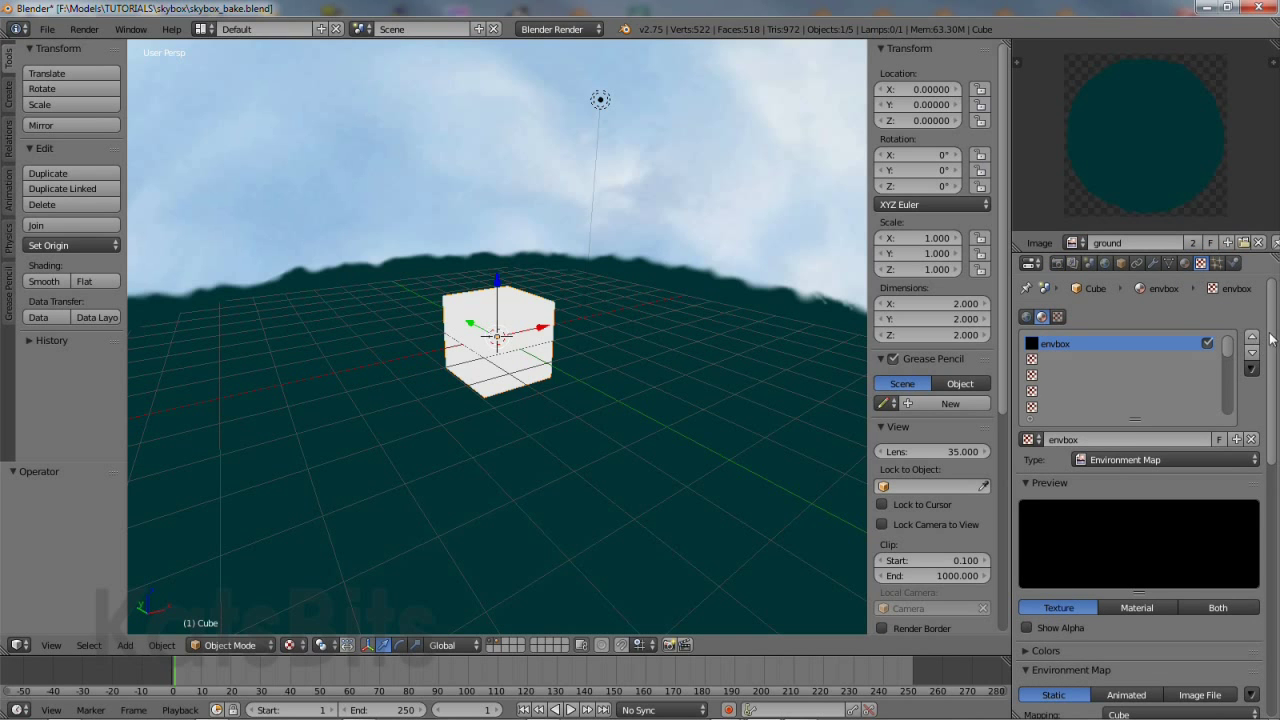
pyautogui.moveTo(1272, 345); pyautogui.dragTo(1277, 458)
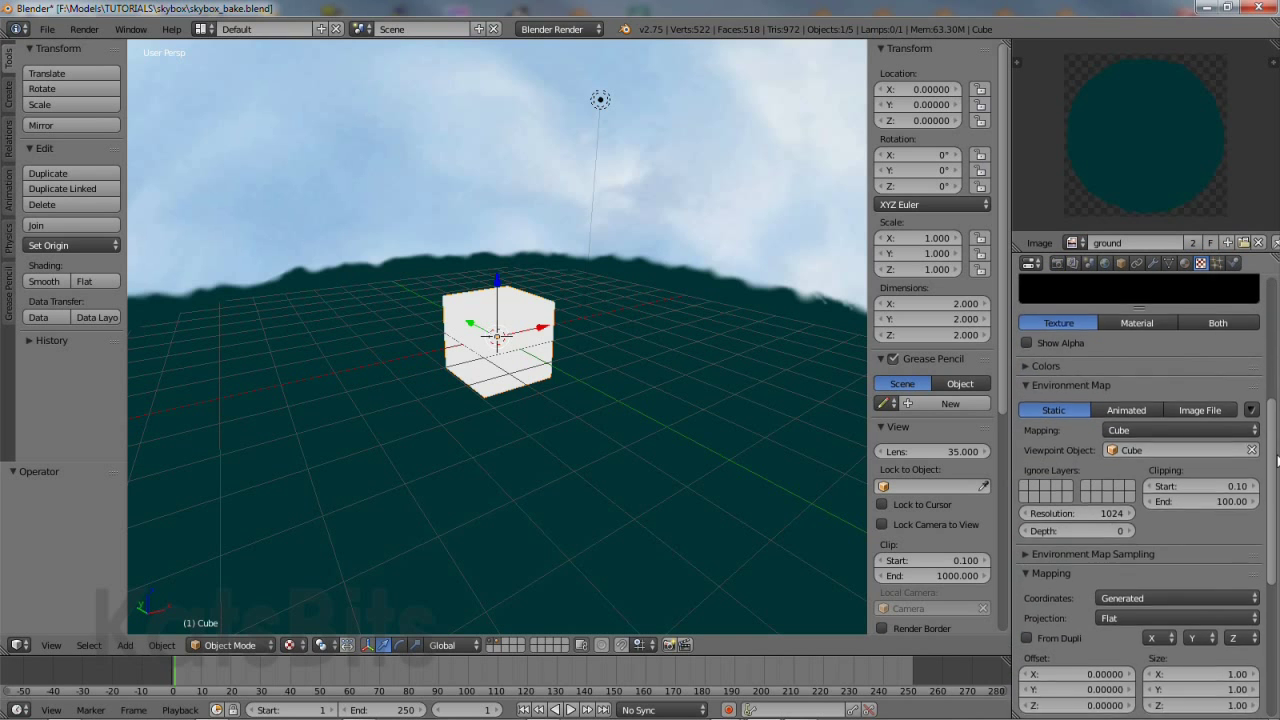
pyautogui.click(1251, 410)
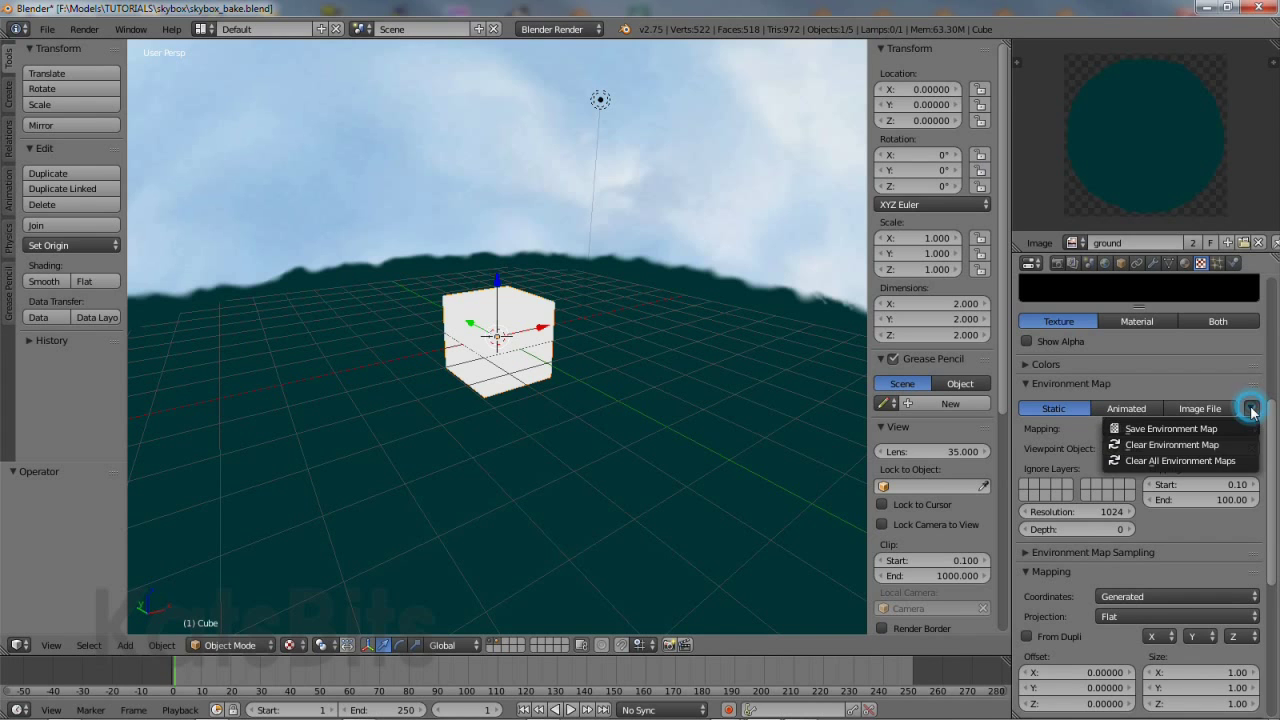
pyautogui.click(1193, 429)
pyautogui.click(304, 90)
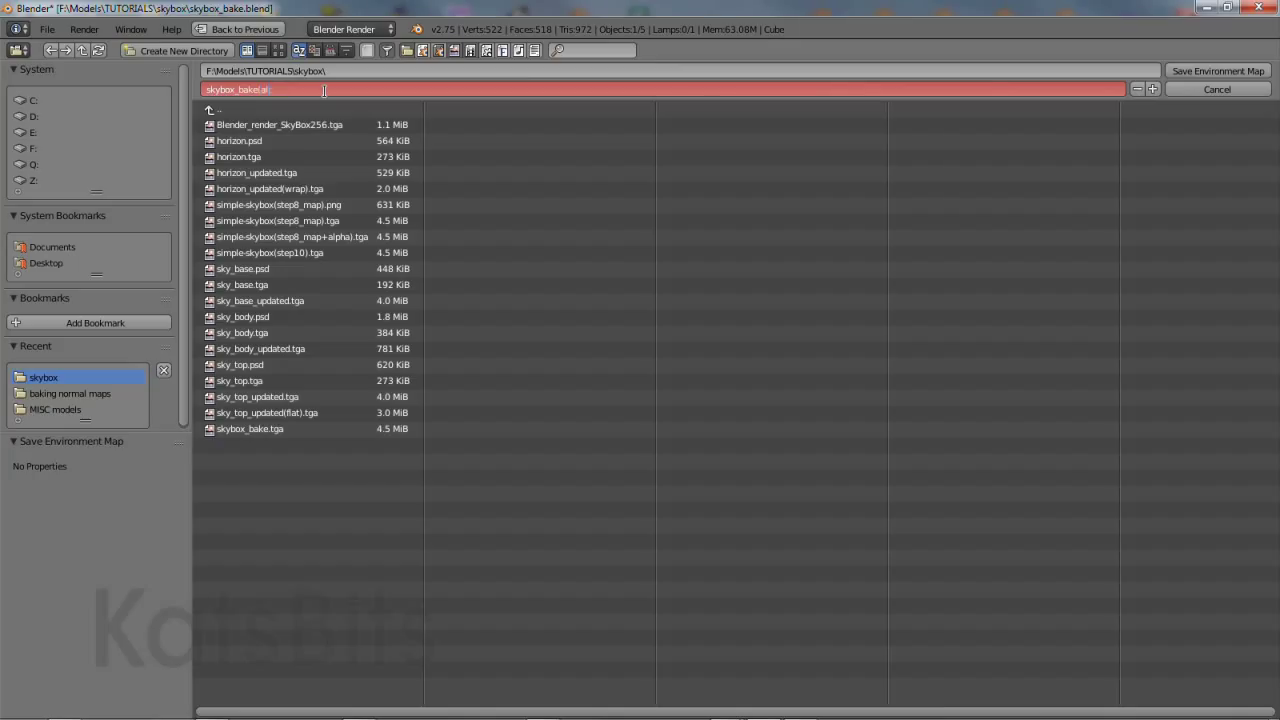
pyautogui.press('Return')
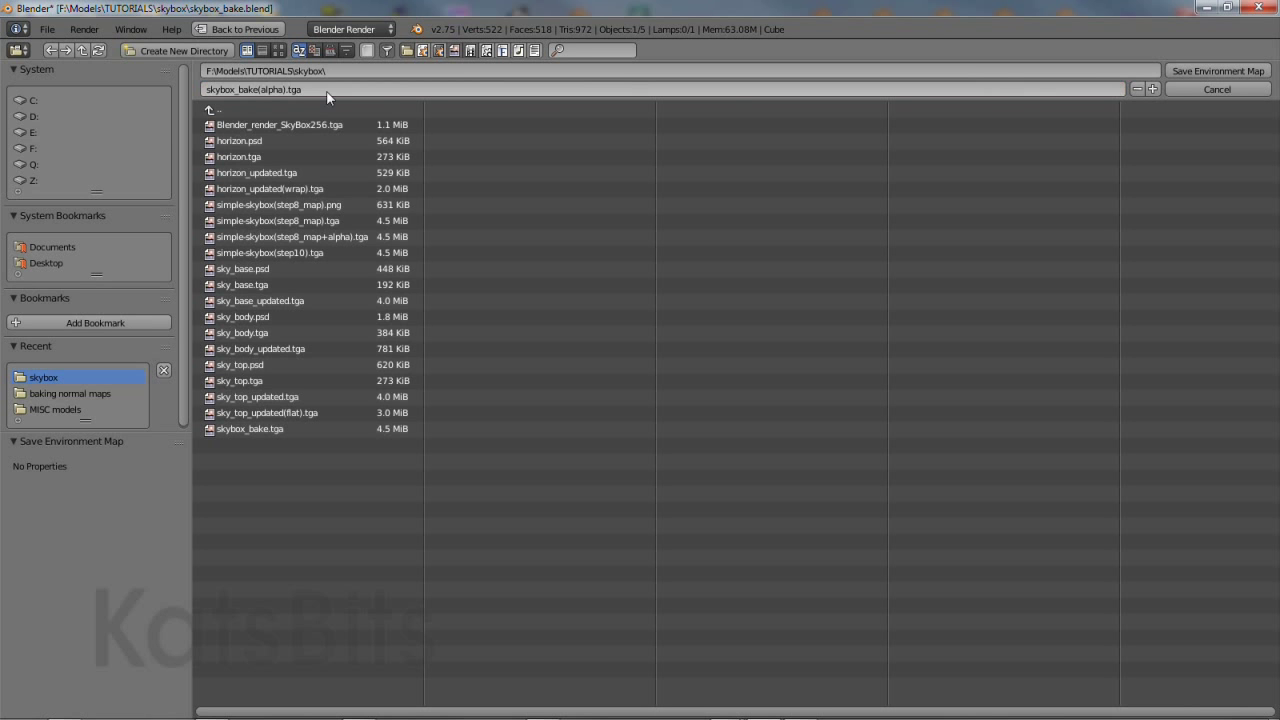
pyautogui.click(1230, 72)
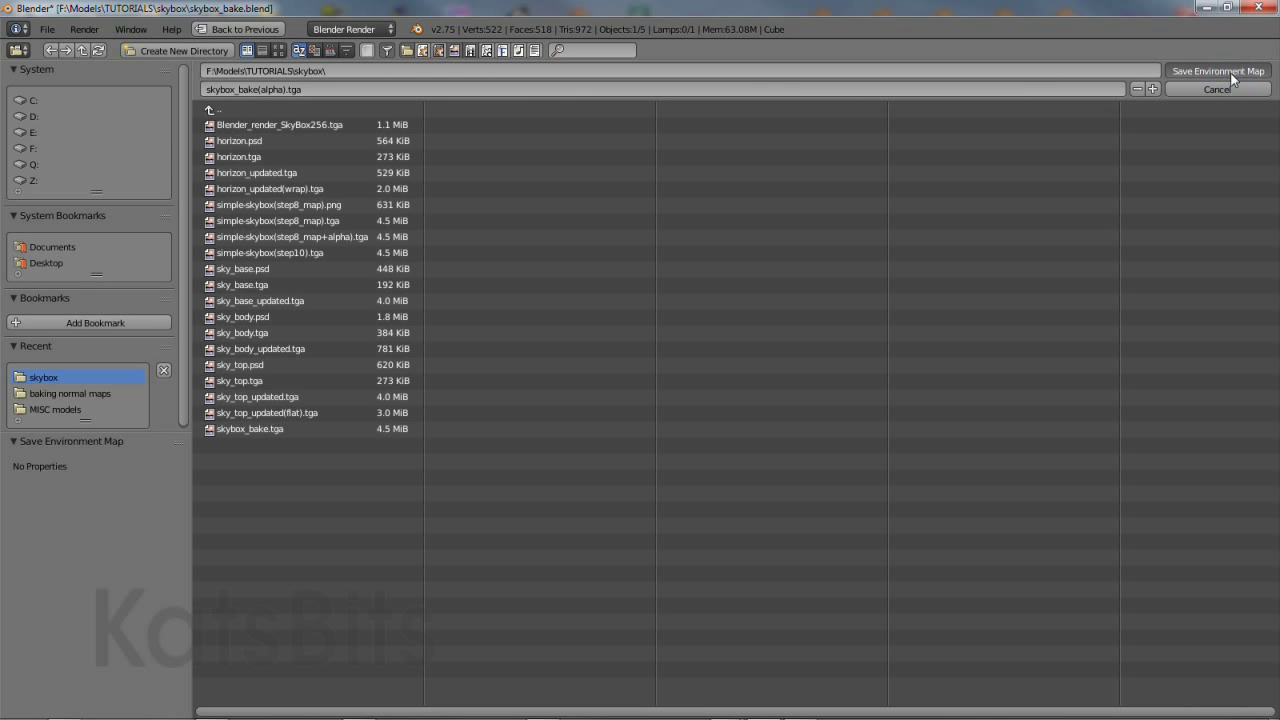